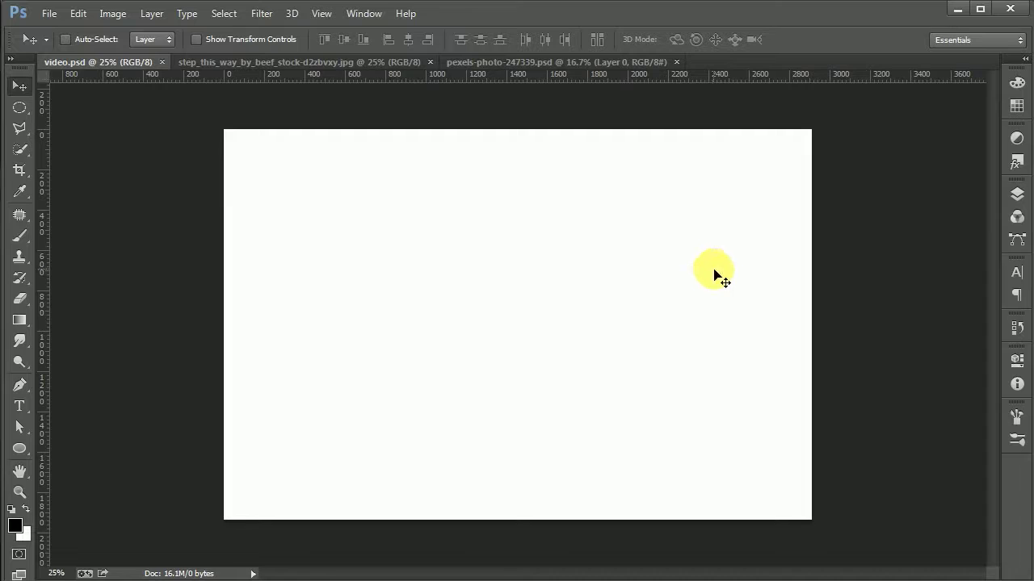
# - Copy the forest stairway photo into video.psd as Layer 1, then begin carrying the woman photo over
pyautogui.click(369, 62)
pyautogui.moveTo(144, 63); pyautogui.dragTo(617, 339)
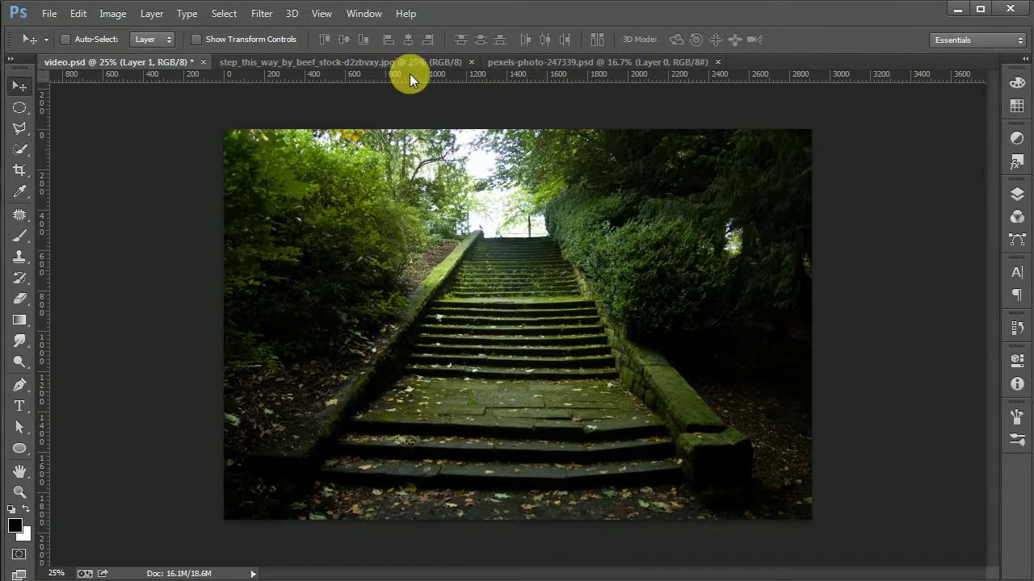
pyautogui.click(533, 62)
pyautogui.moveTo(537, 168); pyautogui.dragTo(170, 66)
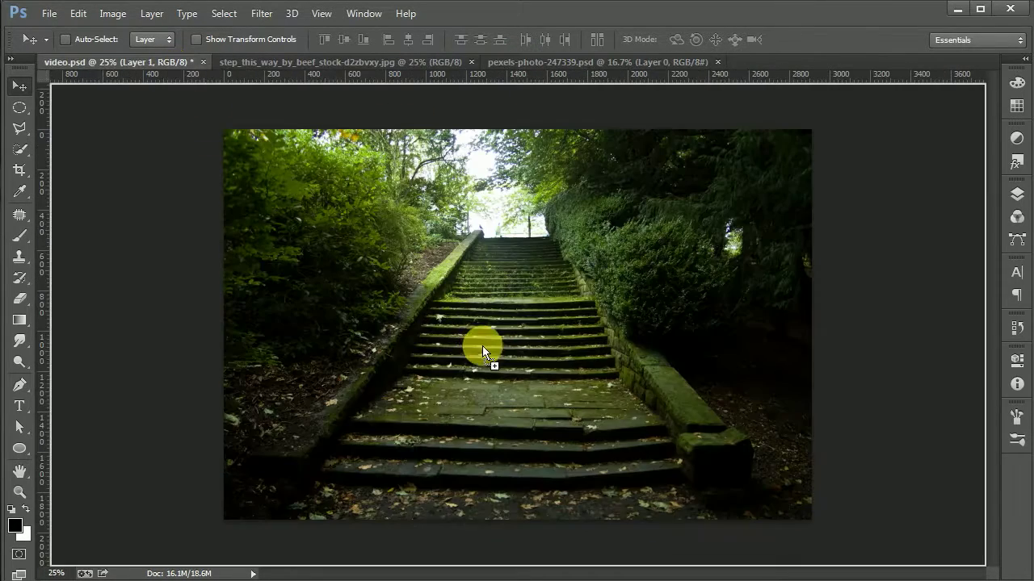
# - Drop the woman into video.psd as Layer 2, scale her to about 83% and tilt slightly
pyautogui.moveTo(169, 66); pyautogui.dragTo(567, 280)
pyautogui.hotkey('ctrl', 't')
pyautogui.hotkey('ctrl', '-')
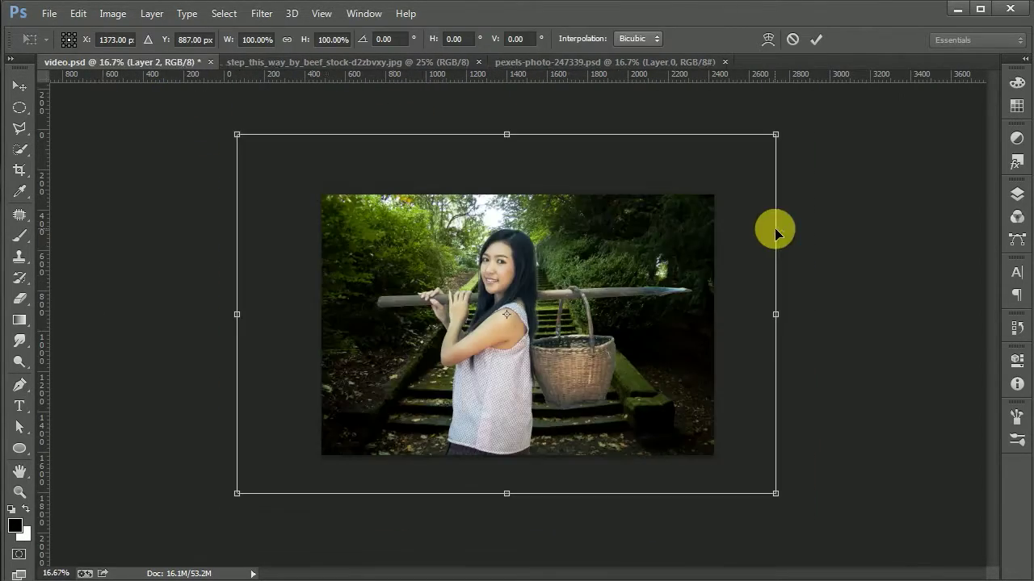
pyautogui.moveTo(776, 131)
pyautogui.mouseDown()
pyautogui.moveTo(741, 185)
pyautogui.moveTo(729, 181)
pyautogui.mouseUp()
pyautogui.hotkey('ctrl', '+')
pyautogui.moveTo(852, 545); pyautogui.dragTo(867, 535)
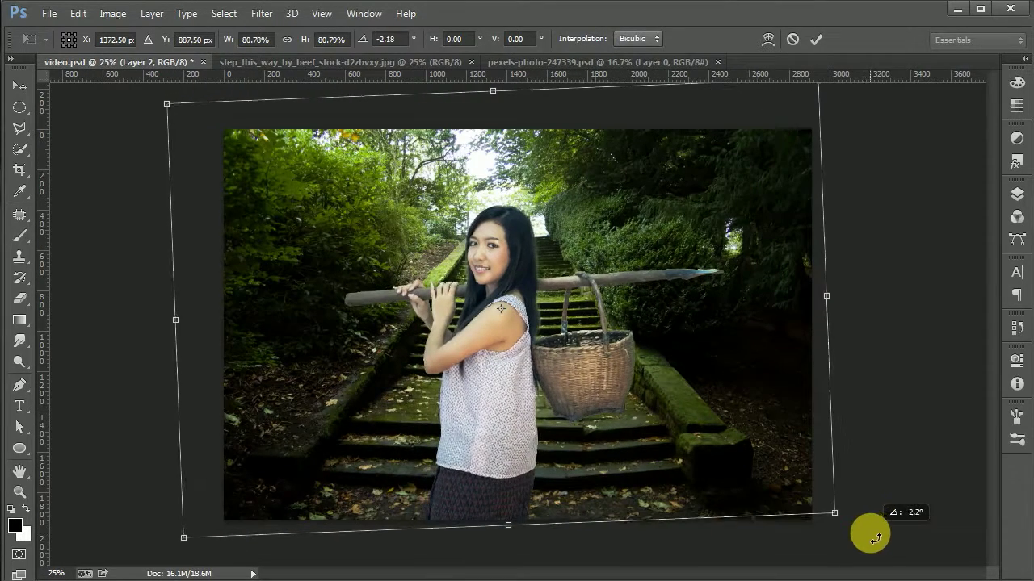
pyautogui.doubleClick(616, 411)
# - Refine the woman's placement: move her right, rescale to about 95%, and rotate fractionally
pyautogui.moveTo(574, 424); pyautogui.dragTo(587, 424)
pyautogui.hotkey('ctrl', 't')
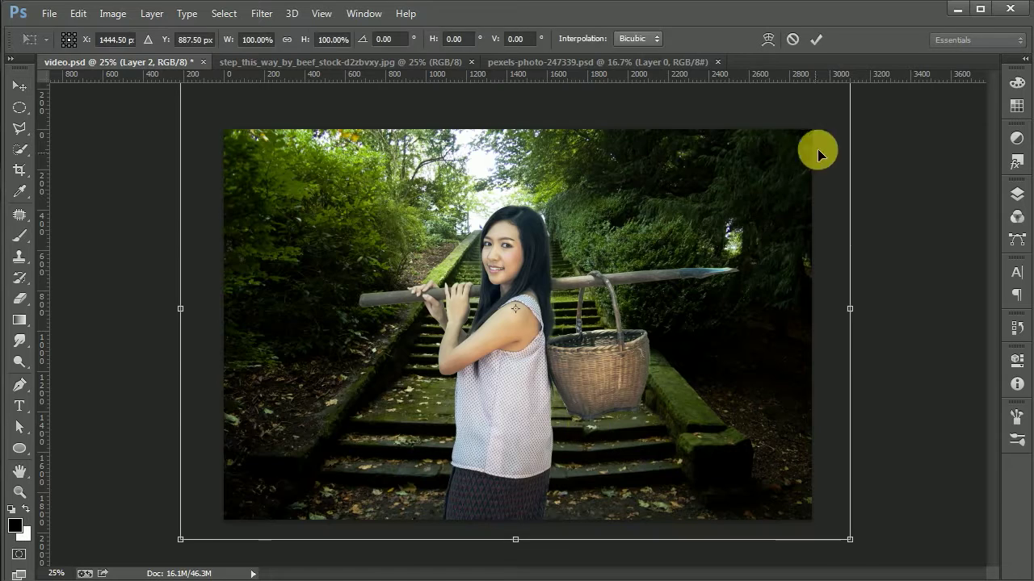
pyautogui.moveTo(849, 537); pyautogui.dragTo(818, 517)
pyautogui.moveTo(588, 384); pyautogui.dragTo(602, 410)
pyautogui.doubleClick(602, 410)
pyautogui.hotkey('ctrl', 't')
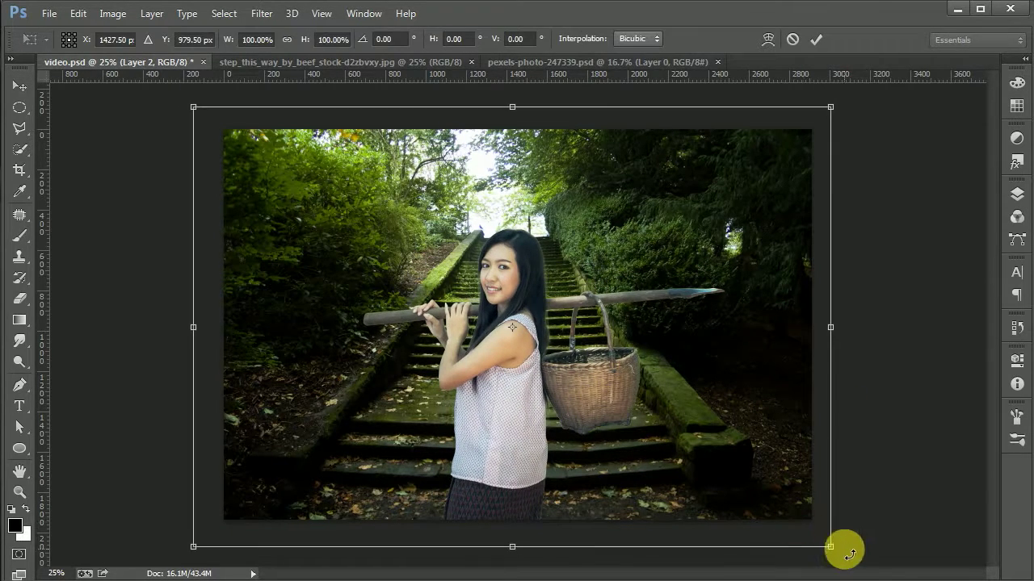
pyautogui.moveTo(847, 547); pyautogui.dragTo(853, 553)
pyautogui.doubleClick(665, 449)
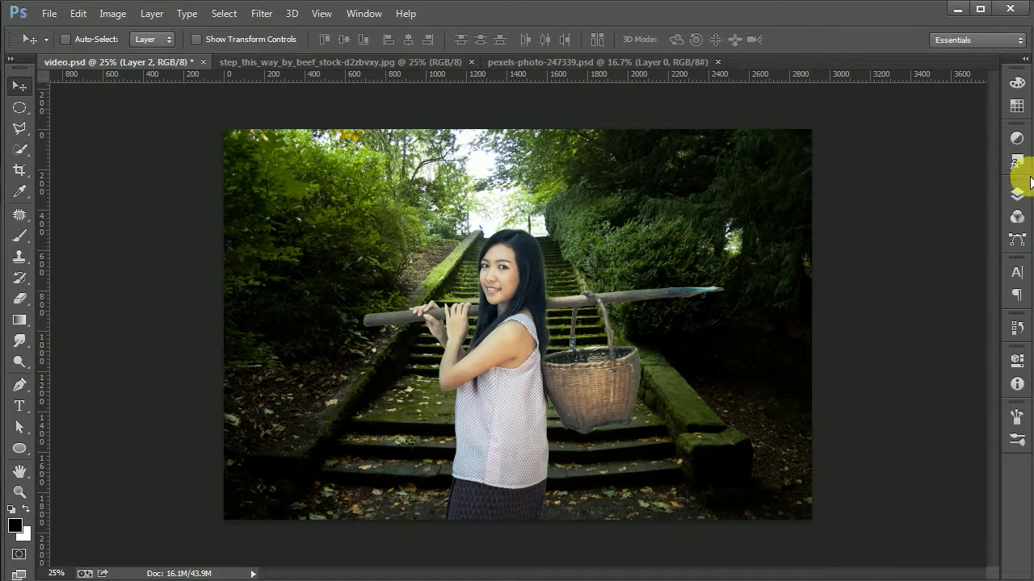
pyautogui.click(1016, 194)
# - Add a Brightness/Contrast adjustment with lower brightness and contrast 23 to darken the woman
pyautogui.click(907, 560)
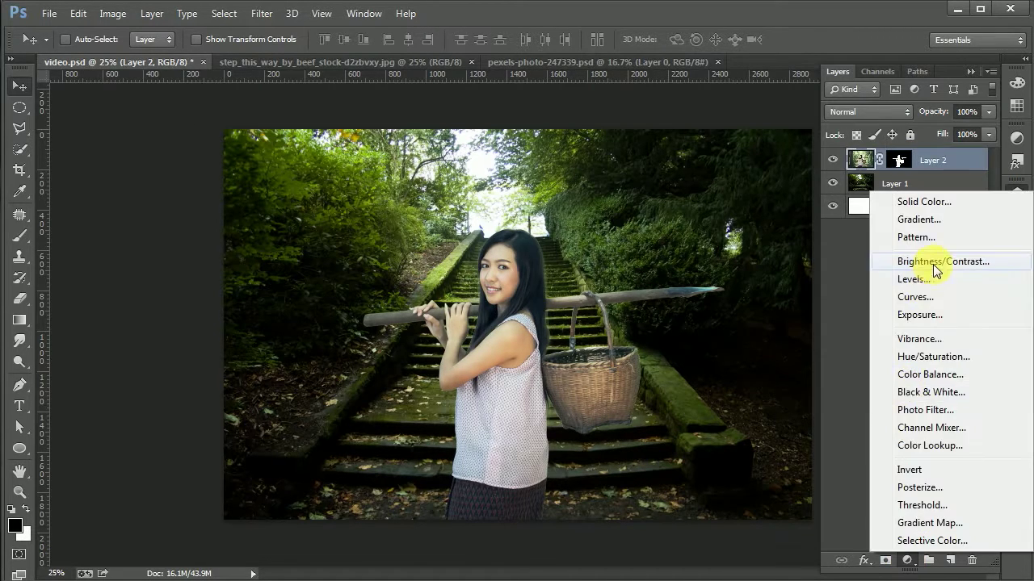
pyautogui.click(928, 261)
pyautogui.moveTo(878, 377); pyautogui.dragTo(838, 378)
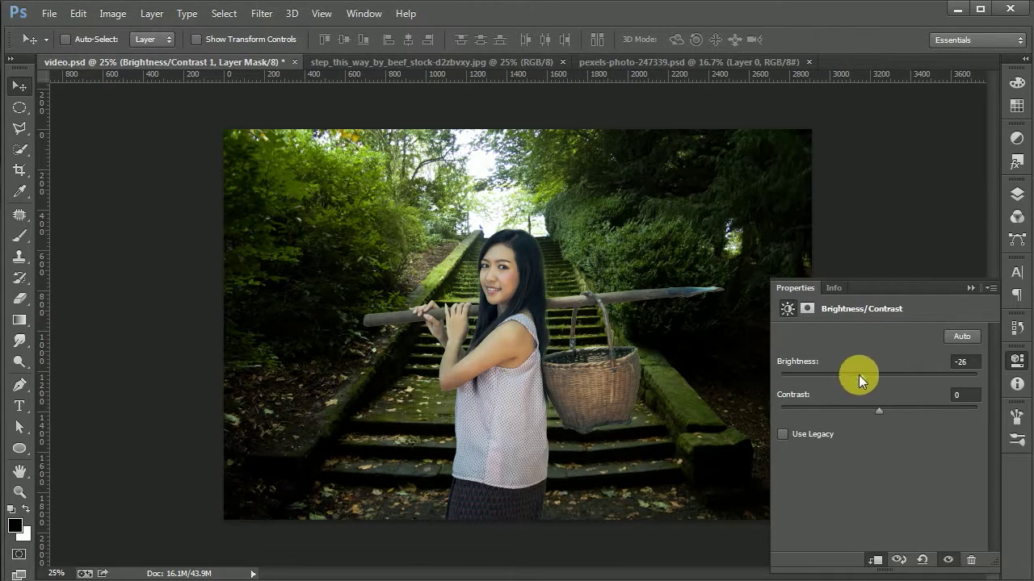
pyautogui.moveTo(896, 416); pyautogui.dragTo(901, 413)
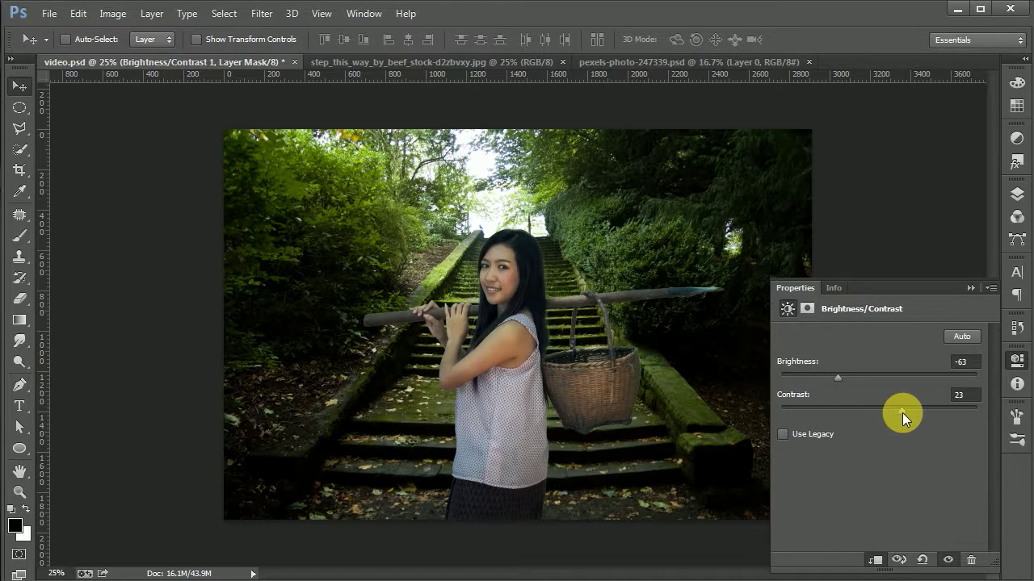
pyautogui.moveTo(843, 379); pyautogui.dragTo(839, 379)
pyautogui.click(970, 288)
# - Add a Color Balance adjustment shifting the woman's midtones toward cyan and blue
pyautogui.click(1016, 194)
pyautogui.click(907, 559)
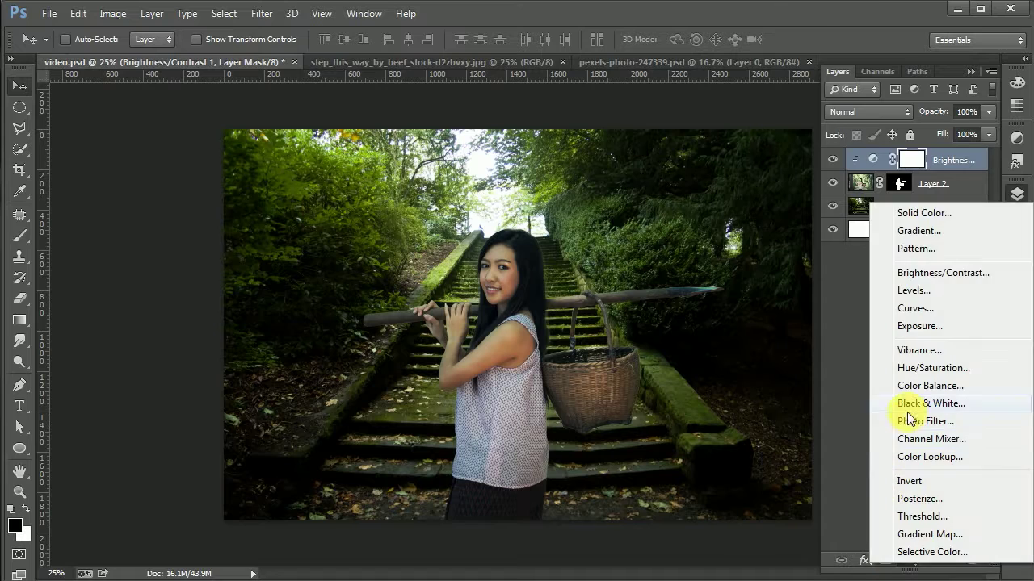
pyautogui.click(888, 384)
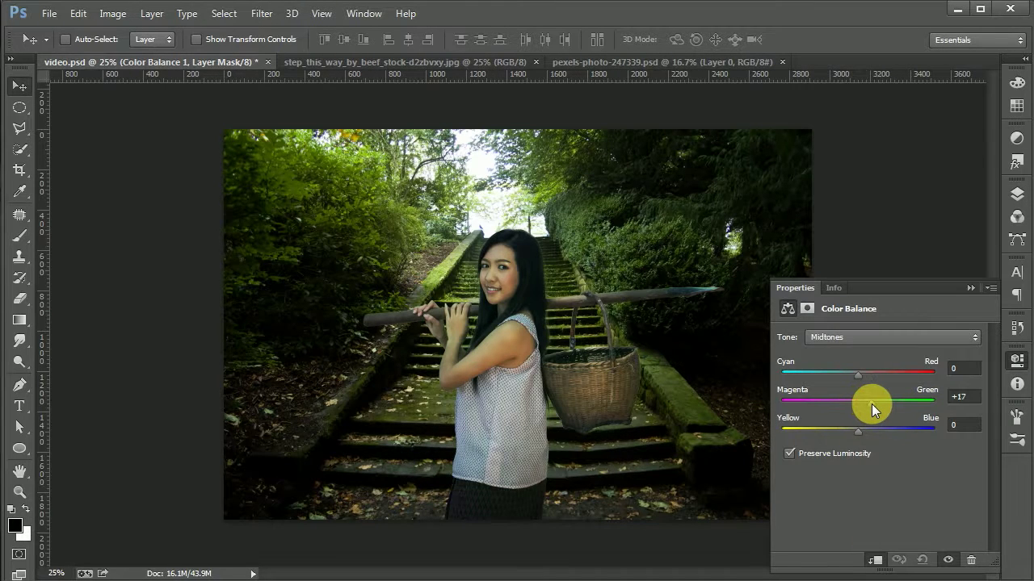
pyautogui.moveTo(871, 404)
pyautogui.mouseDown()
pyautogui.moveTo(856, 404)
pyautogui.moveTo(868, 428)
pyautogui.moveTo(854, 429)
pyautogui.mouseUp()
pyautogui.moveTo(858, 373)
pyautogui.mouseDown()
pyautogui.moveTo(843, 370)
pyautogui.moveTo(855, 373)
pyautogui.mouseUp()
pyautogui.click(970, 288)
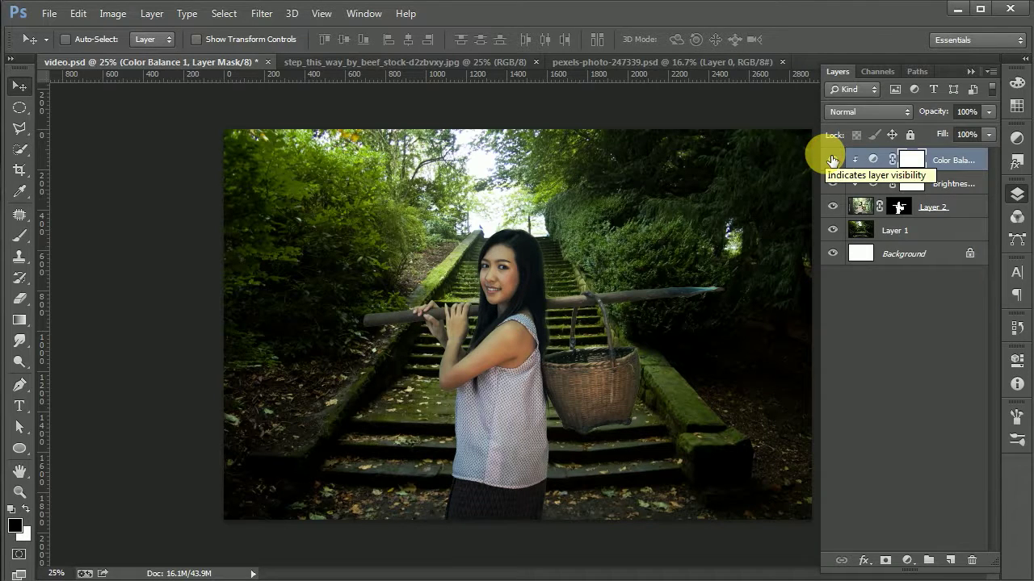
# - Push the Color Balance midtones further toward cyan, save, and select both adjustment layers
pyautogui.doubleClick(873, 159)
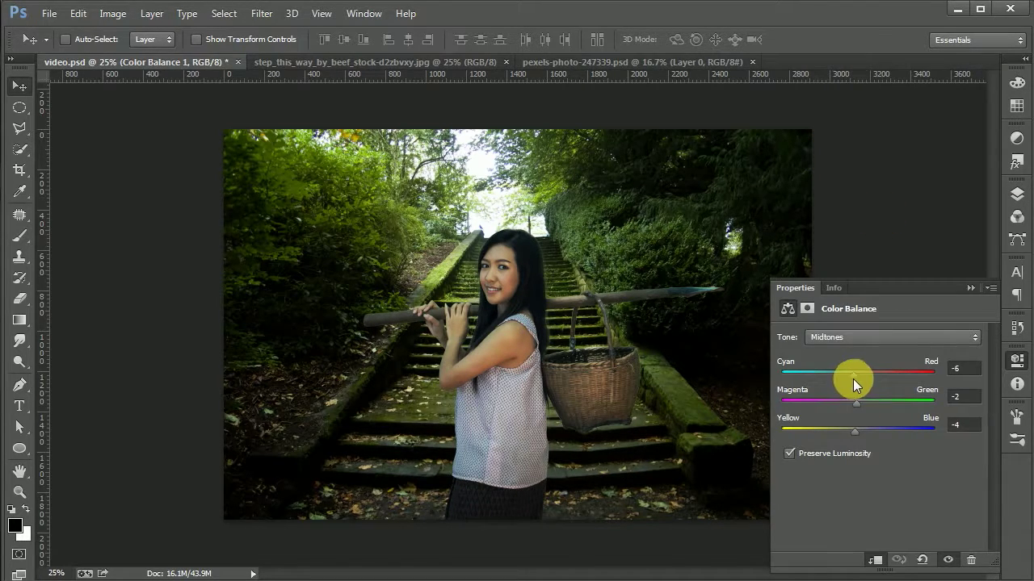
pyautogui.moveTo(855, 379); pyautogui.dragTo(839, 376)
pyautogui.moveTo(865, 436); pyautogui.dragTo(860, 434)
pyautogui.click(906, 323)
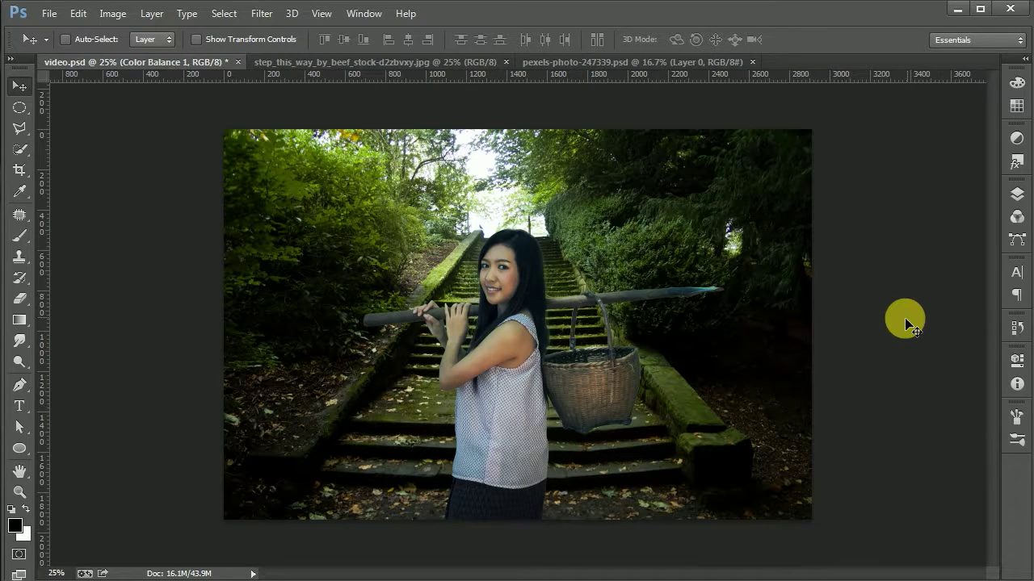
pyautogui.click(1015, 192)
pyautogui.hotkey('ctrl', 's')
pyautogui.keyDown('shift'); pyautogui.click(953, 183); pyautogui.keyUp('shift')
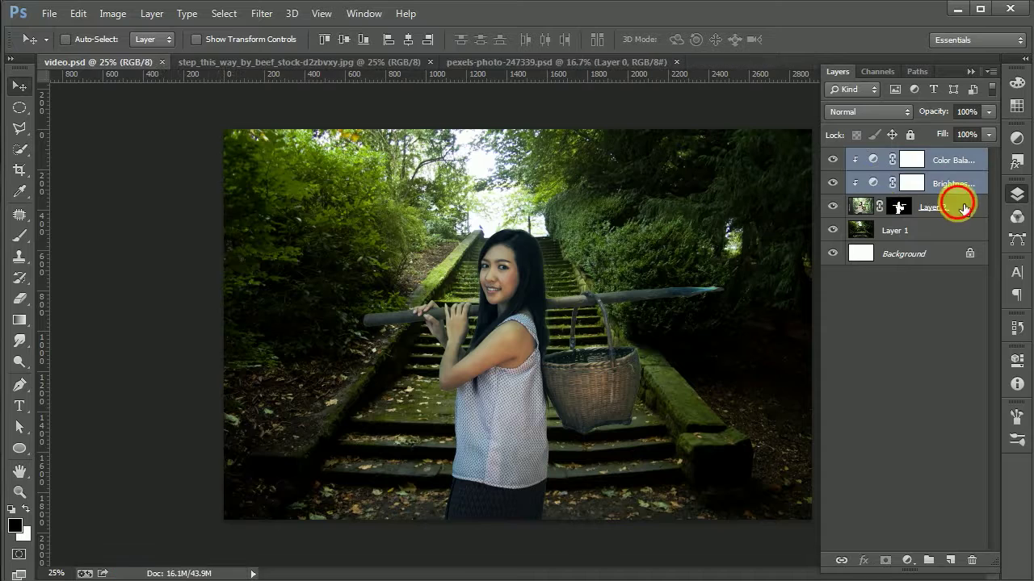
# - Rotate the woman together with her adjustment layers slightly
pyautogui.keyDown('shift'); pyautogui.click(963, 209); pyautogui.keyUp('shift')
pyautogui.hotkey('ctrl', 't')
pyautogui.click(992, 58)
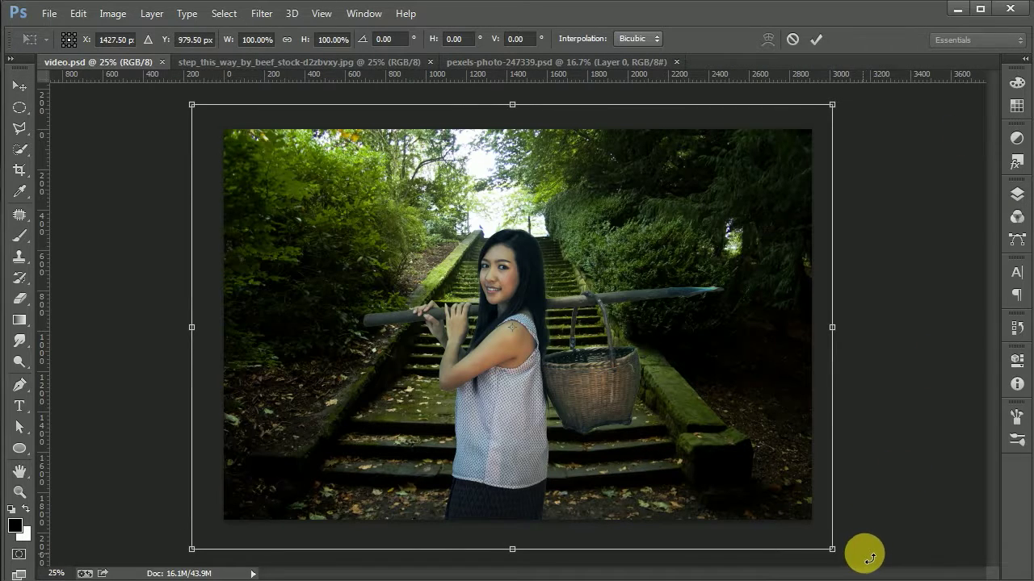
pyautogui.moveTo(869, 557); pyautogui.dragTo(865, 549)
pyautogui.press('Return')
# - Apply a 40 px Tilt-Shift blur to the stairway Layer 1, with focus band near the bottom
pyautogui.click(1016, 194)
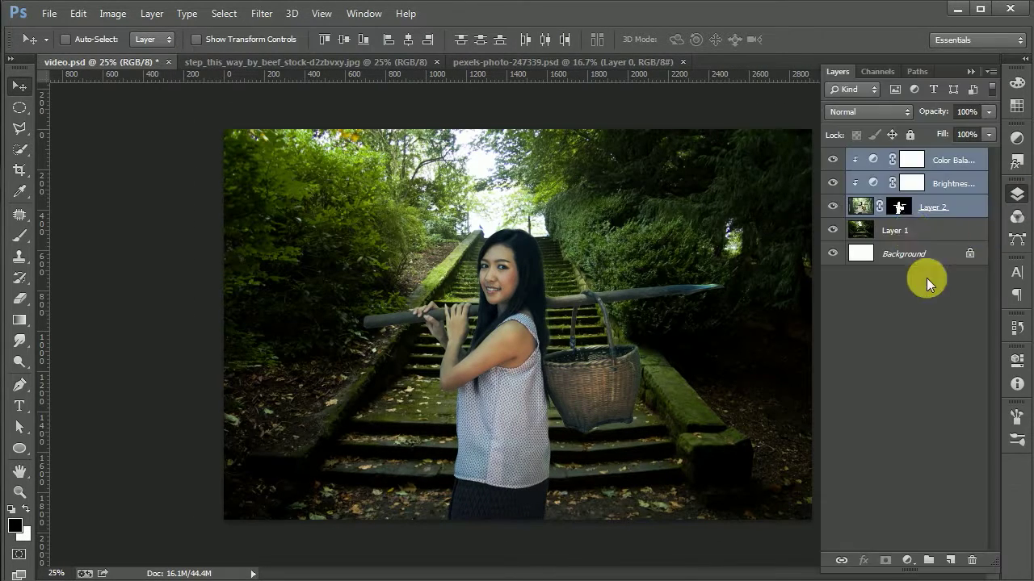
pyautogui.click(911, 231)
pyautogui.click(261, 14)
pyautogui.click(505, 159)
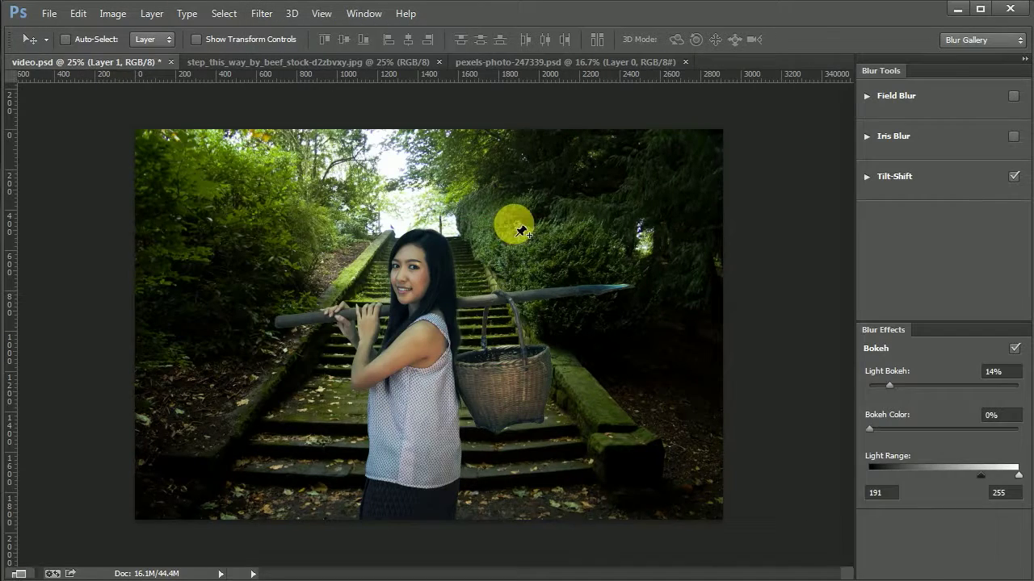
pyautogui.moveTo(432, 335); pyautogui.dragTo(430, 570)
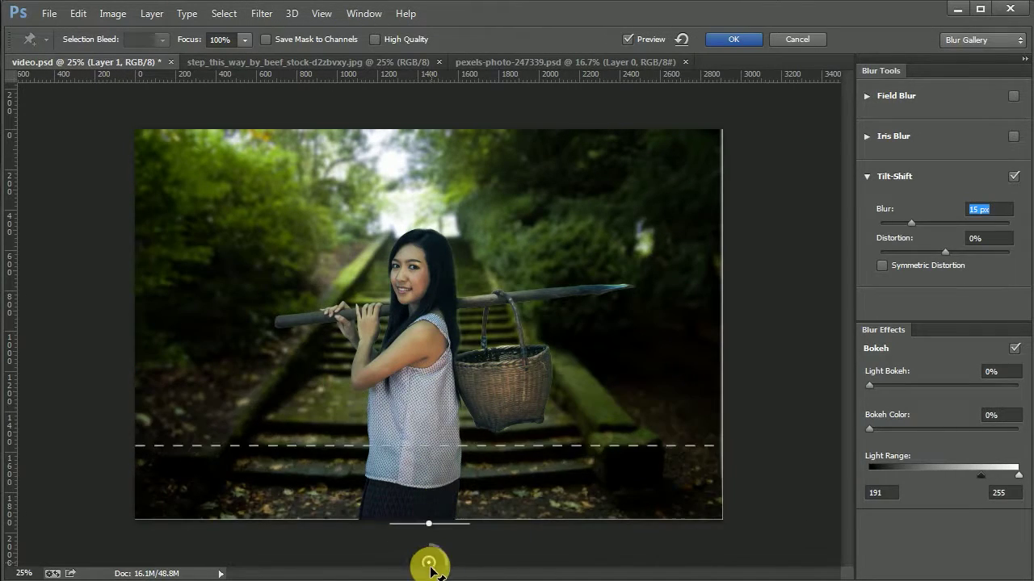
pyautogui.moveTo(611, 445); pyautogui.dragTo(611, 426)
pyautogui.moveTo(911, 222); pyautogui.dragTo(933, 226)
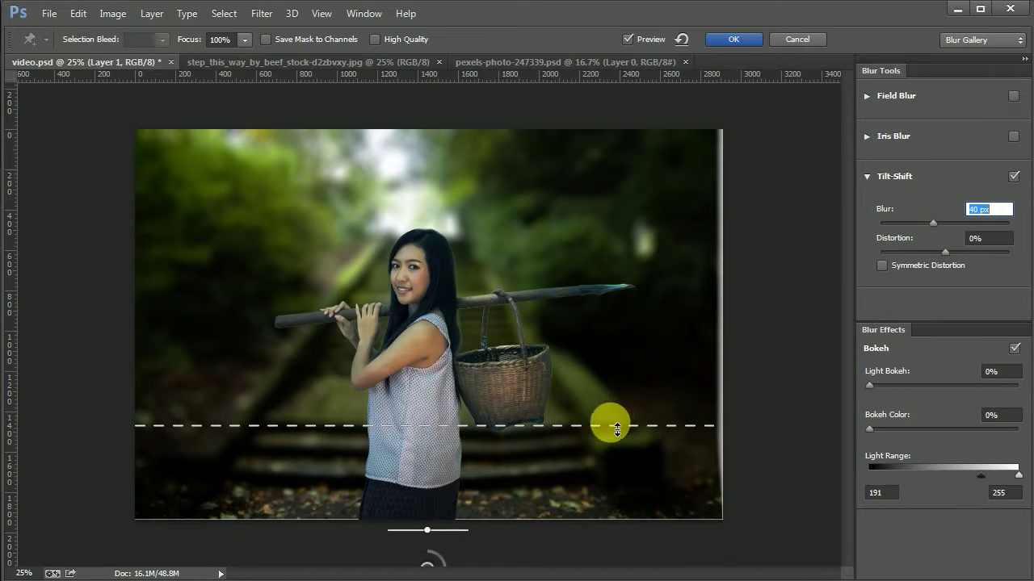
pyautogui.moveTo(611, 425); pyautogui.dragTo(607, 411)
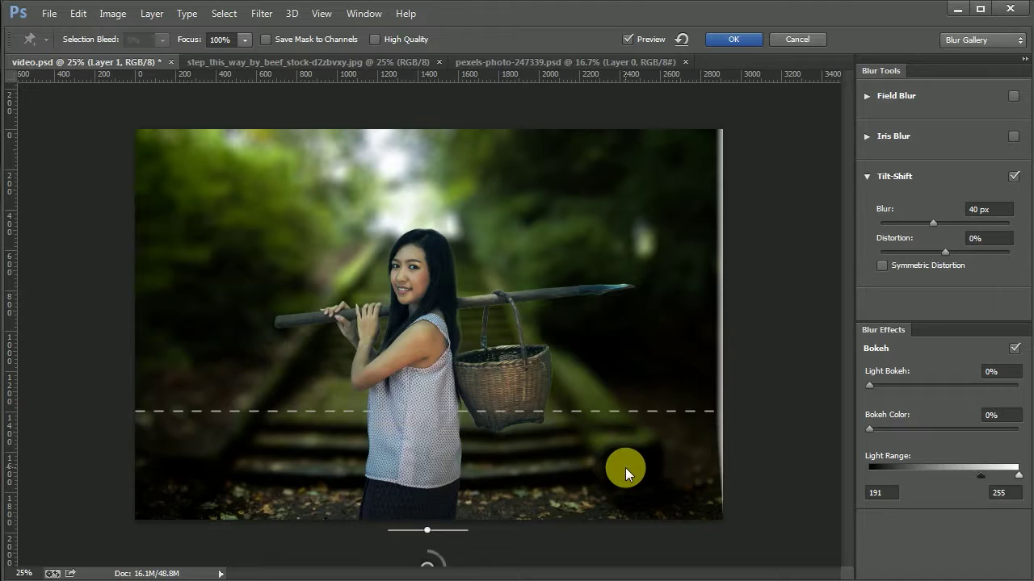
pyautogui.moveTo(607, 424); pyautogui.dragTo(609, 411)
pyautogui.click(733, 40)
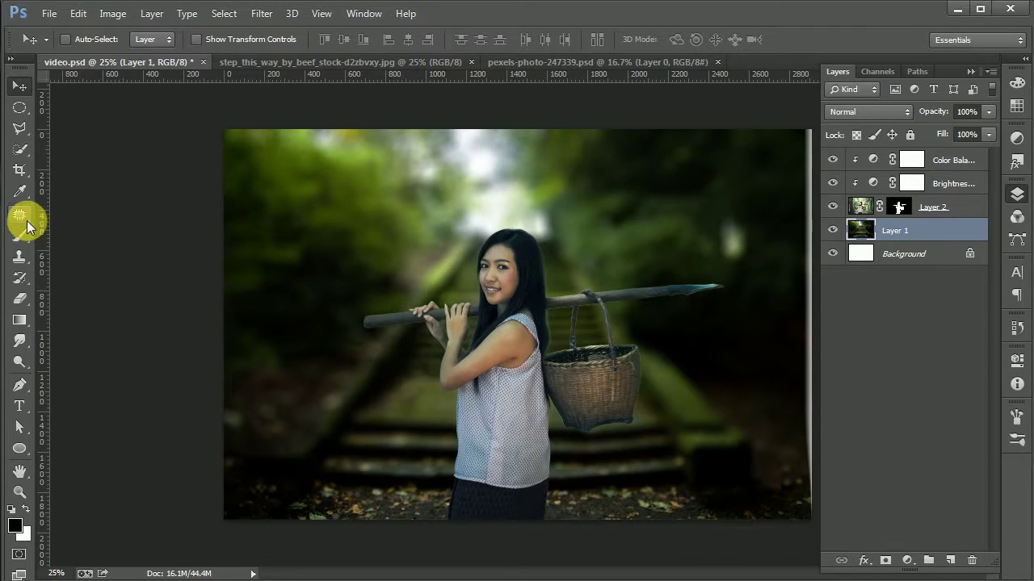
# - Crop the empty strip off the image's right edge and save the document
pyautogui.press('c')
pyautogui.click(969, 71)
pyautogui.moveTo(811, 320); pyautogui.dragTo(807, 318)
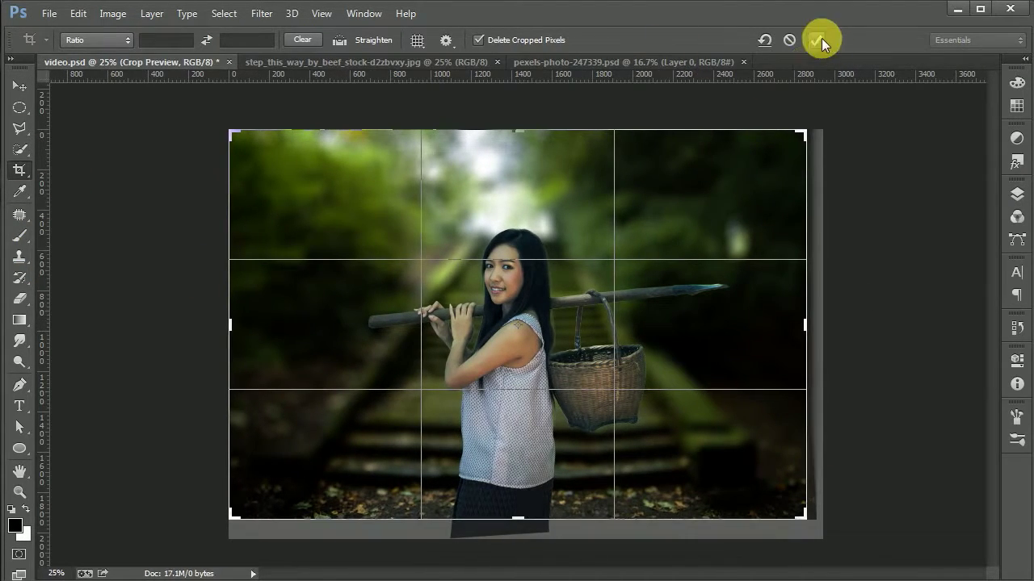
pyautogui.click(818, 39)
pyautogui.click(20, 86)
pyautogui.hotkey('ctrl', 's')
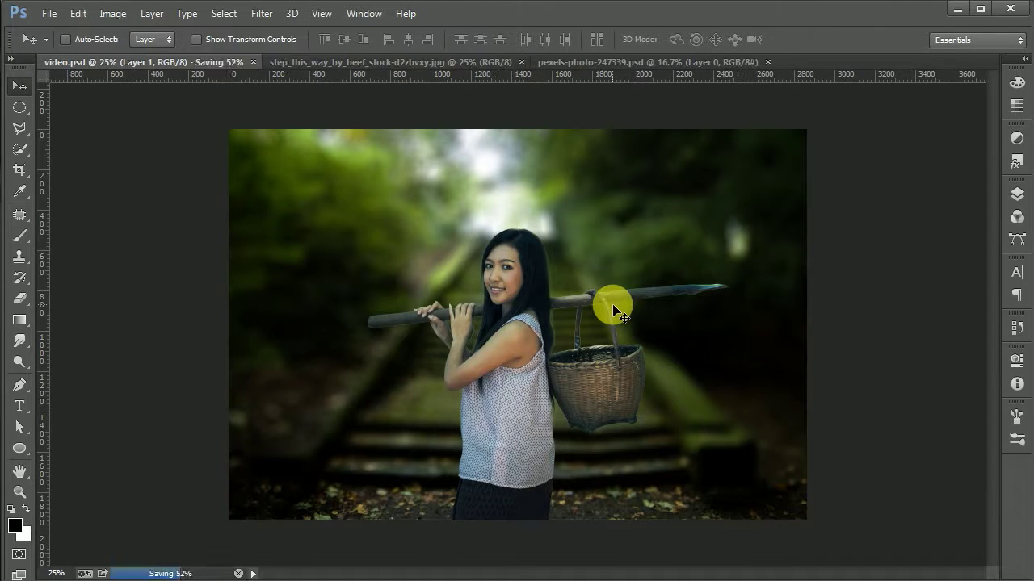
# - Select the woman layer together with all her adjustment layers
pyautogui.click(1019, 191)
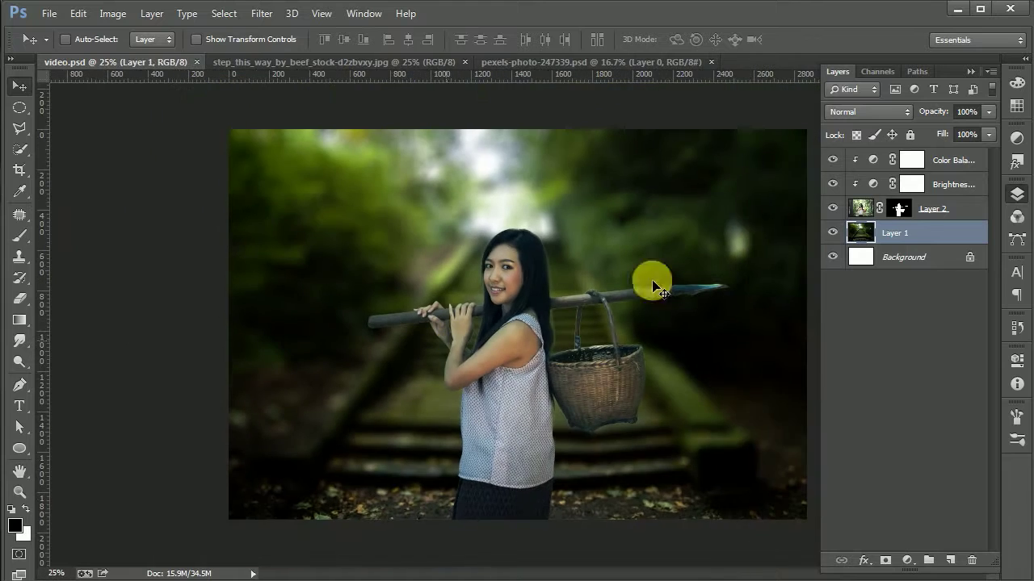
pyautogui.click(928, 212)
pyautogui.keyDown('shift'); pyautogui.click(954, 165); pyautogui.keyUp('shift')
# - Group the woman and her adjustments, duplicate the group, and convert Group 1 copy to a smart object
pyautogui.hotkey('ctrl', 'g')
pyautogui.hotkey('ctrl', 'j')
pyautogui.rightClick(904, 160)
pyautogui.click(873, 271)
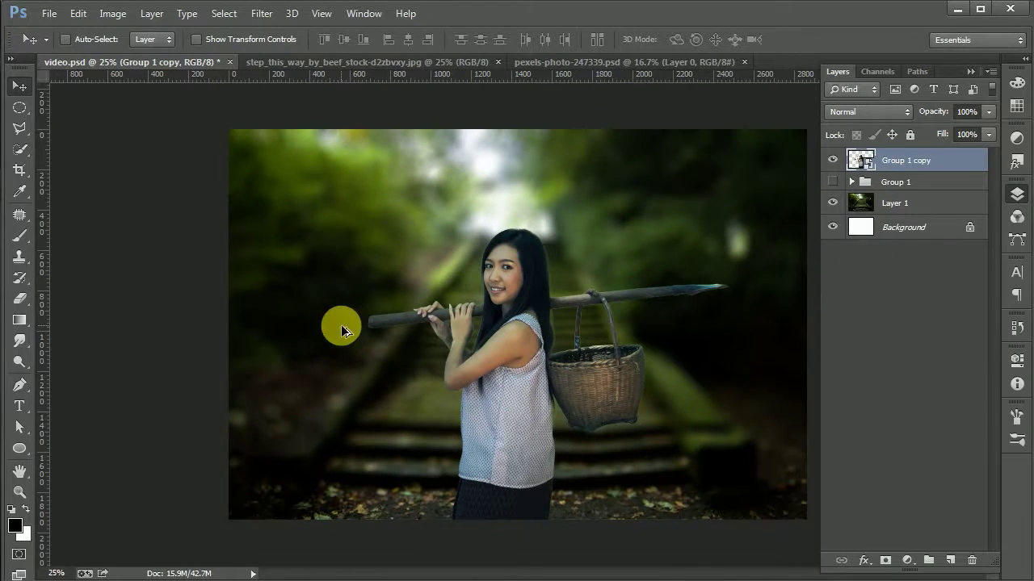
# - Add a layer mask to Group 1 copy while zoomed to 100% on the woman
pyautogui.hotkey('ctrl', '1')
pyautogui.moveTo(542, 277); pyautogui.dragTo(548, 401)
pyautogui.click(885, 559)
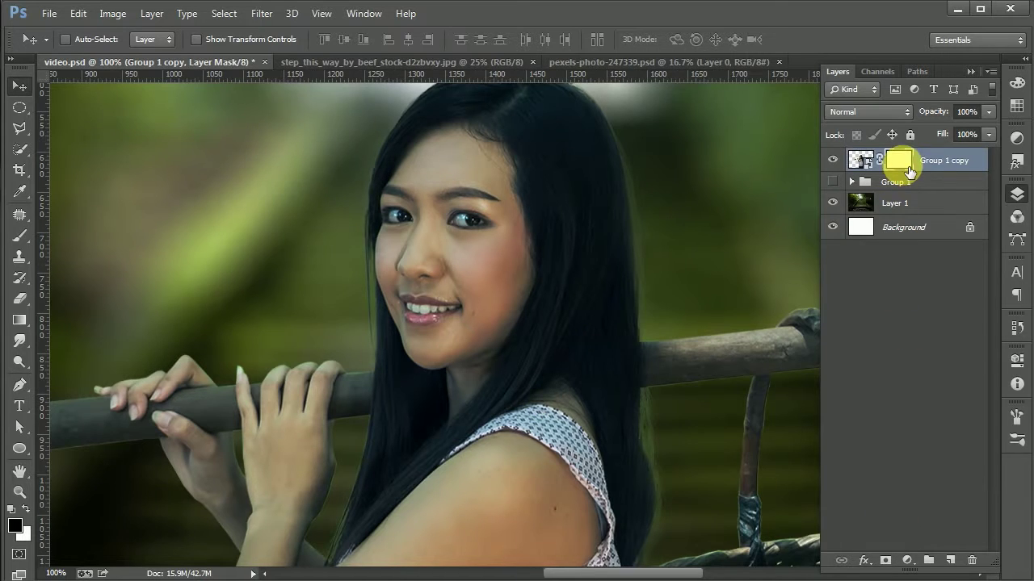
pyautogui.moveTo(197, 266); pyautogui.dragTo(121, 265)
pyautogui.click(19, 236)
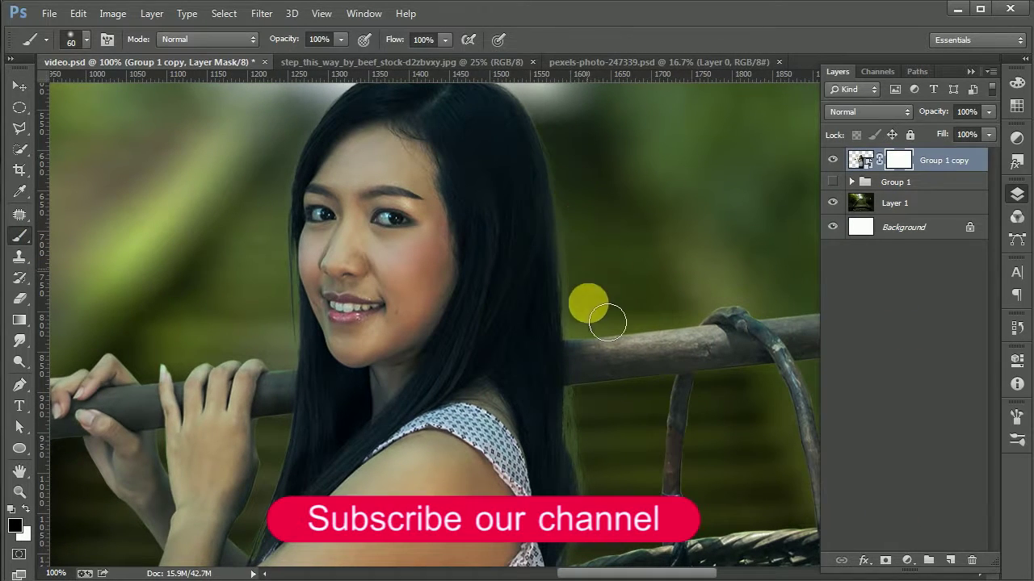
pyautogui.moveTo(596, 423); pyautogui.dragTo(592, 382)
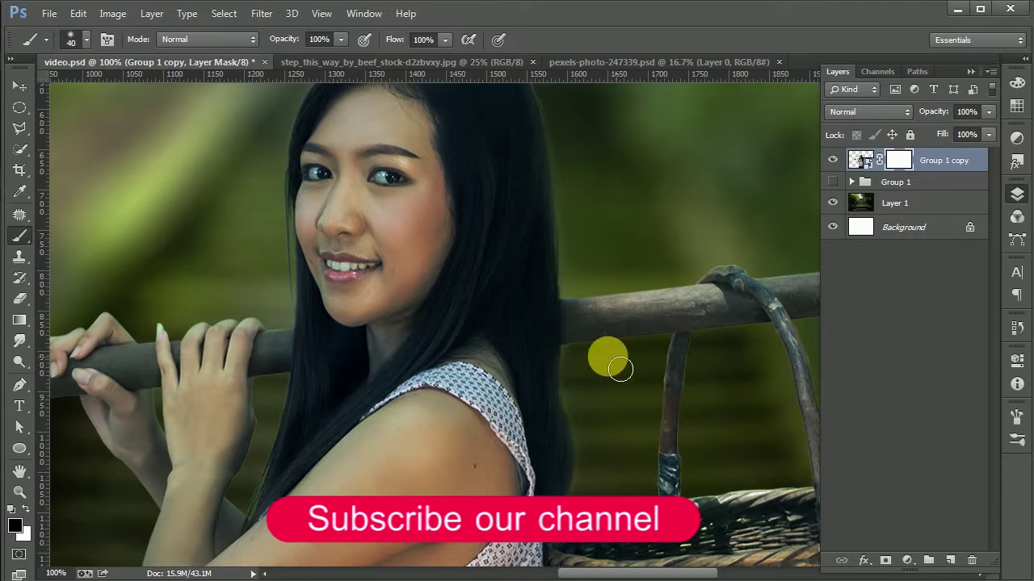
# - Zoom out and add a new empty Layer 3 above Group 1 copy
pyautogui.scroll(-1, 565, 339)
pyautogui.scroll(-1, 166, 121)
pyautogui.press('v')
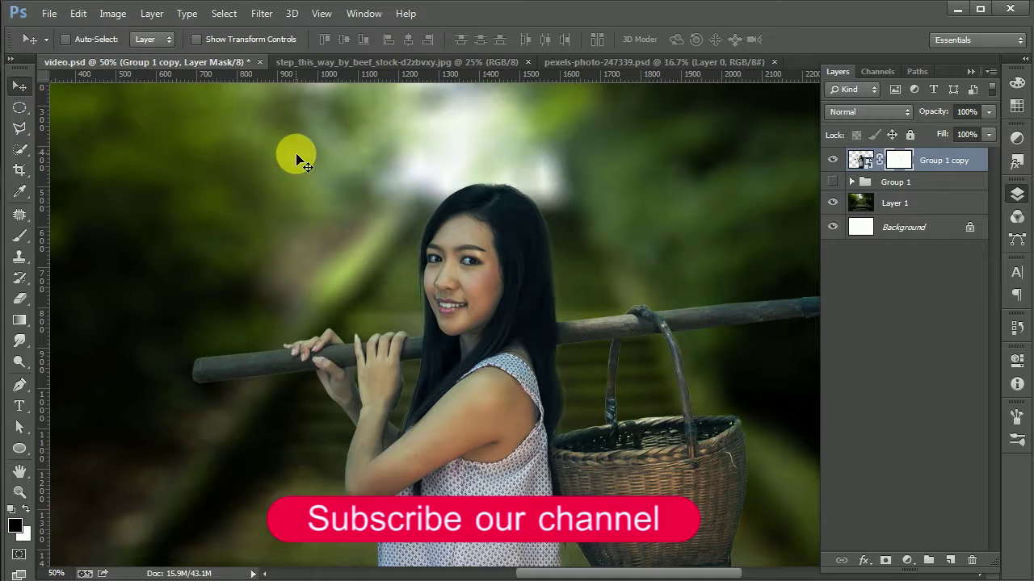
pyautogui.scroll(-1, 296, 155)
pyautogui.scroll(-1, 579, 283)
pyautogui.click(951, 560)
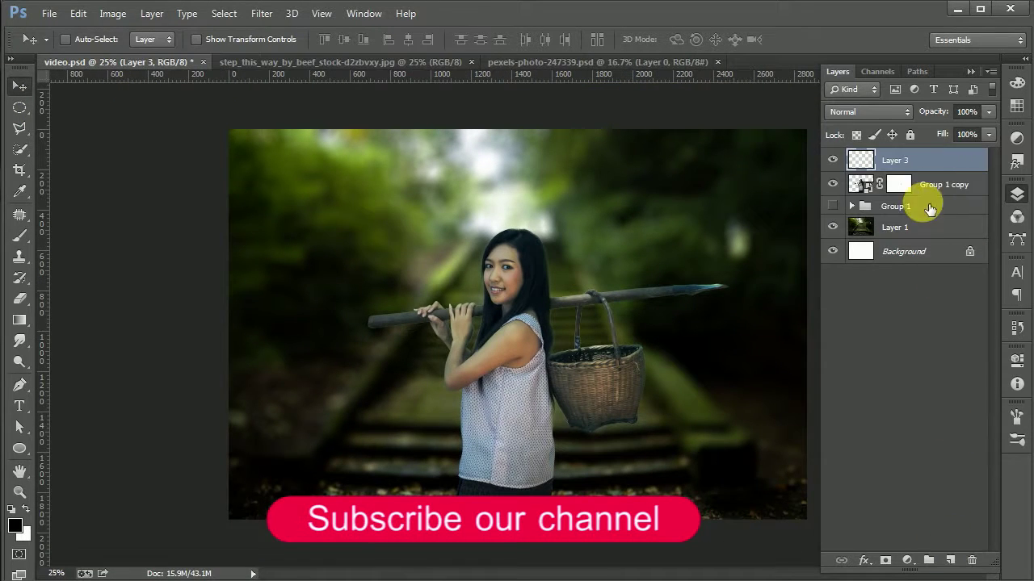
# - Fill Layer 3 with 50% gray and set its blend mode to Soft Light
pyautogui.hotkey('shift', 'F5')
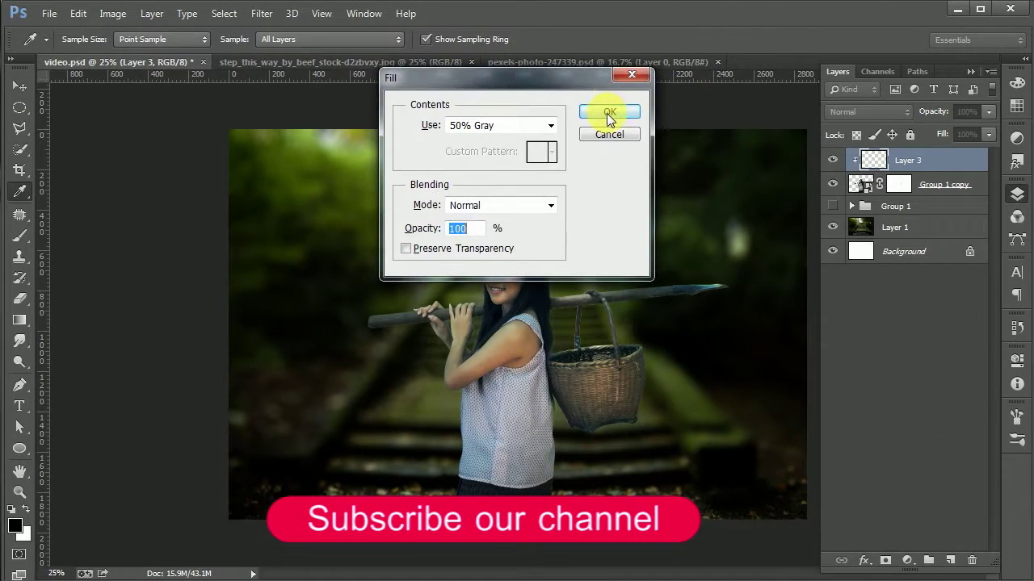
pyautogui.click(608, 112)
pyautogui.click(856, 111)
pyautogui.click(848, 335)
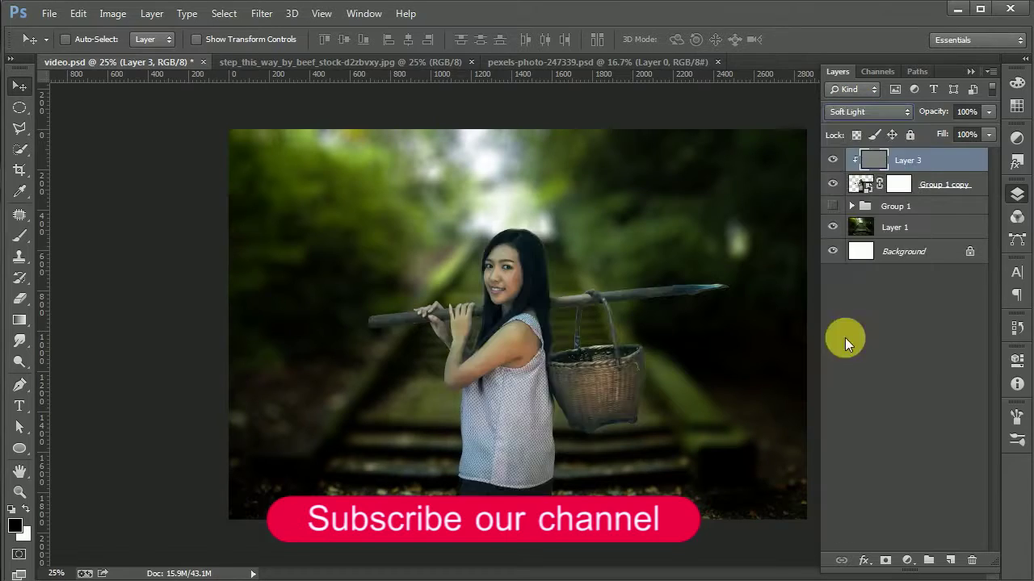
pyautogui.hotkey('ctrl', '1')
pyautogui.scroll(3, 745, 335)
pyautogui.scroll(3, 607, 427)
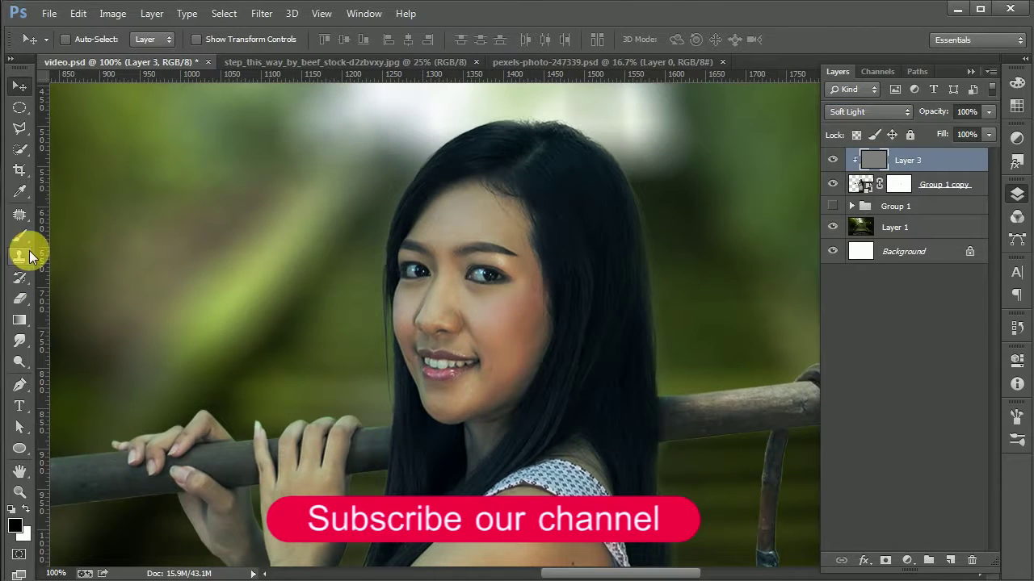
# - Dodge at 17% exposure to brighten the fingers of both hands
pyautogui.press('o')
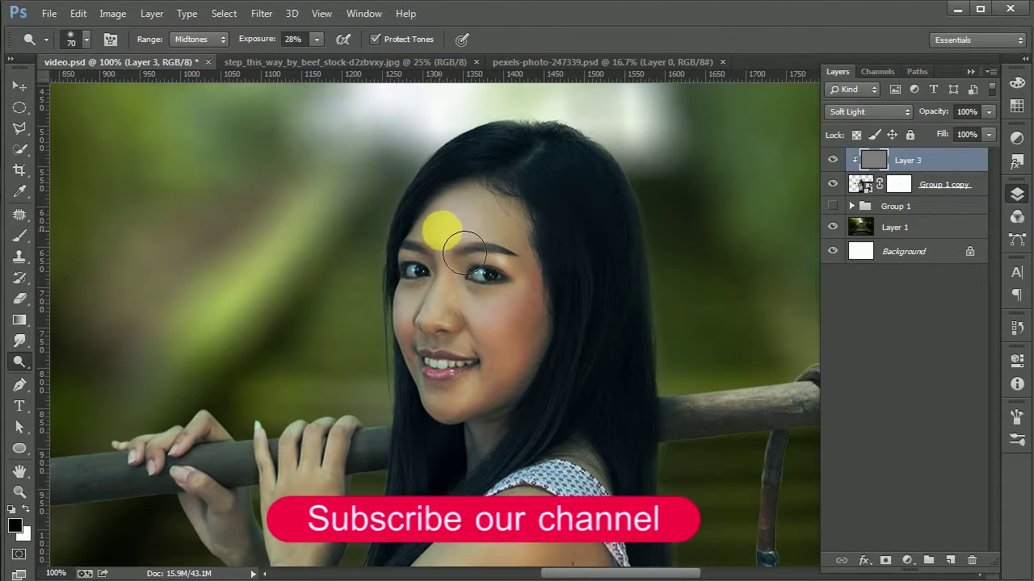
pyautogui.moveTo(305, 54); pyautogui.dragTo(307, 55)
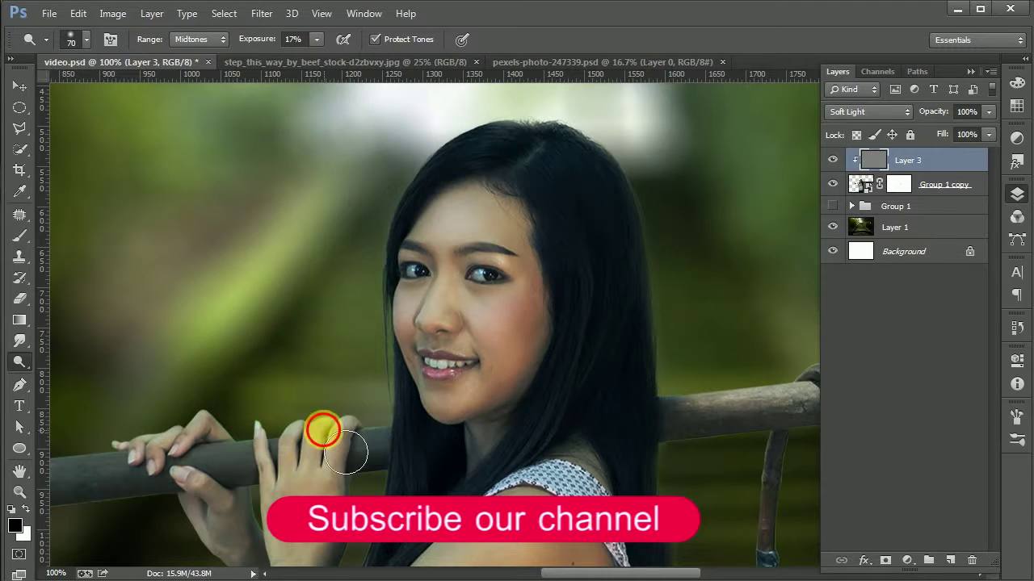
pyautogui.moveTo(285, 464)
pyautogui.mouseDown()
pyautogui.moveTo(369, 443)
pyautogui.moveTo(374, 432)
pyautogui.moveTo(183, 458)
pyautogui.moveTo(261, 446)
pyautogui.moveTo(167, 446)
pyautogui.moveTo(335, 432)
pyautogui.moveTo(376, 295)
pyautogui.mouseUp()
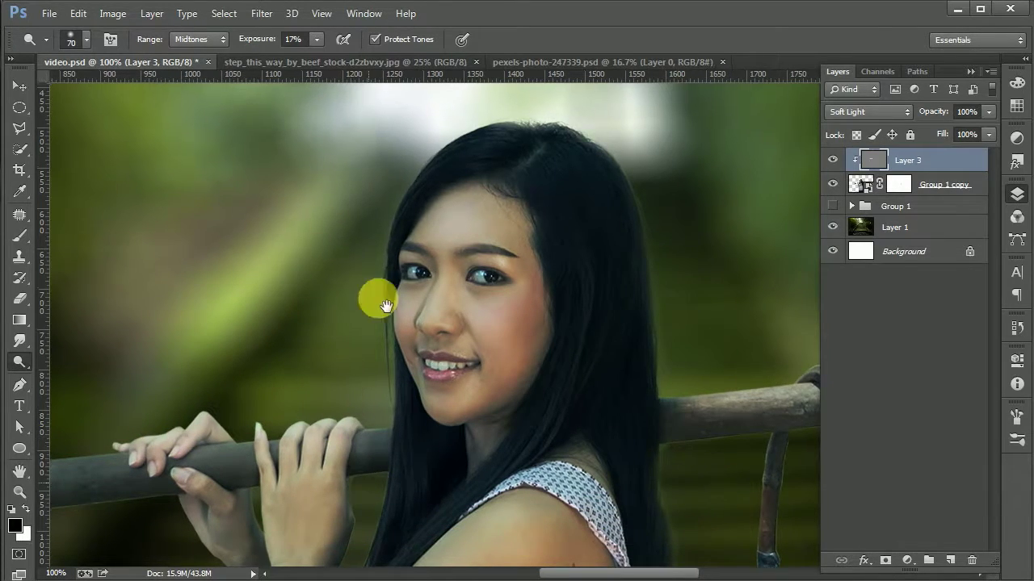
pyautogui.scroll(-5, 377, 295)
pyautogui.moveTo(330, 237)
pyautogui.mouseDown()
pyautogui.moveTo(313, 394)
pyautogui.moveTo(512, 396)
pyautogui.moveTo(498, 379)
pyautogui.moveTo(341, 511)
pyautogui.moveTo(473, 439)
pyautogui.moveTo(298, 482)
pyautogui.moveTo(315, 485)
pyautogui.moveTo(565, 339)
pyautogui.moveTo(387, 493)
pyautogui.moveTo(347, 548)
pyautogui.mouseUp()
pyautogui.scroll(-1, 355, 533)
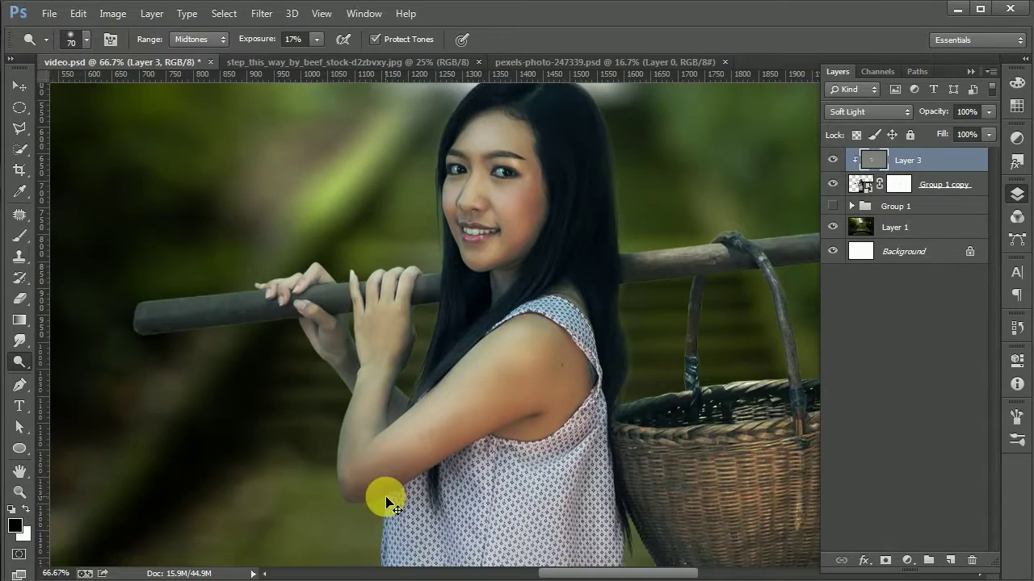
pyautogui.scroll(-1, 380, 496)
pyautogui.scroll(1, 449, 341)
pyautogui.moveTo(355, 225)
pyautogui.mouseDown()
pyautogui.moveTo(314, 305)
pyautogui.moveTo(231, 318)
pyautogui.moveTo(705, 282)
pyautogui.moveTo(532, 331)
pyautogui.moveTo(605, 362)
pyautogui.moveTo(312, 364)
pyautogui.moveTo(449, 390)
pyautogui.moveTo(480, 454)
pyautogui.moveTo(455, 352)
pyautogui.moveTo(294, 362)
pyautogui.mouseUp()
# - Dodge at 49% exposure with a size 20 brush to lighten the pole toward the basket
pyautogui.moveTo(317, 39); pyautogui.dragTo(311, 71)
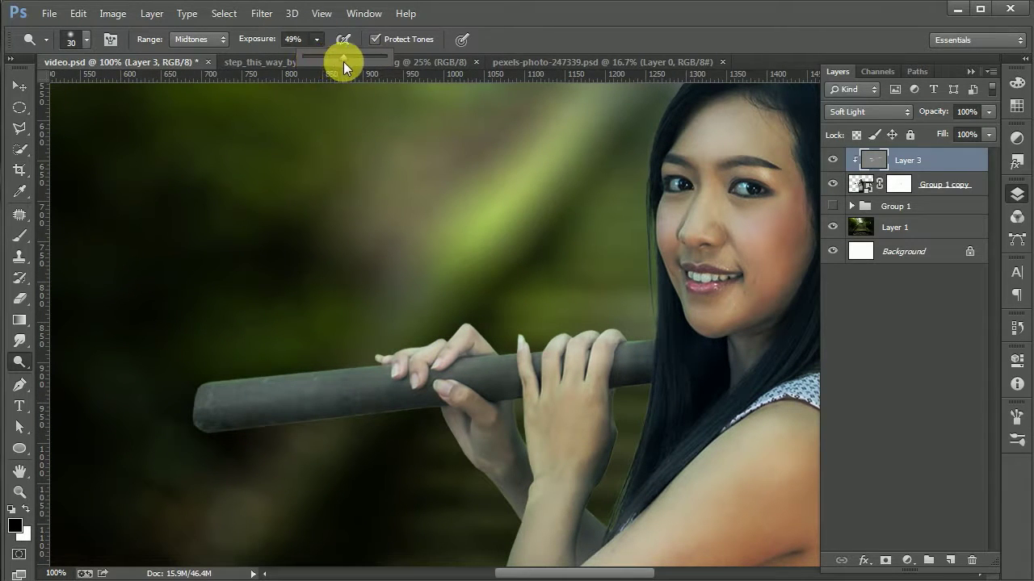
pyautogui.press('[')
pyautogui.moveTo(223, 388); pyautogui.dragTo(384, 374)
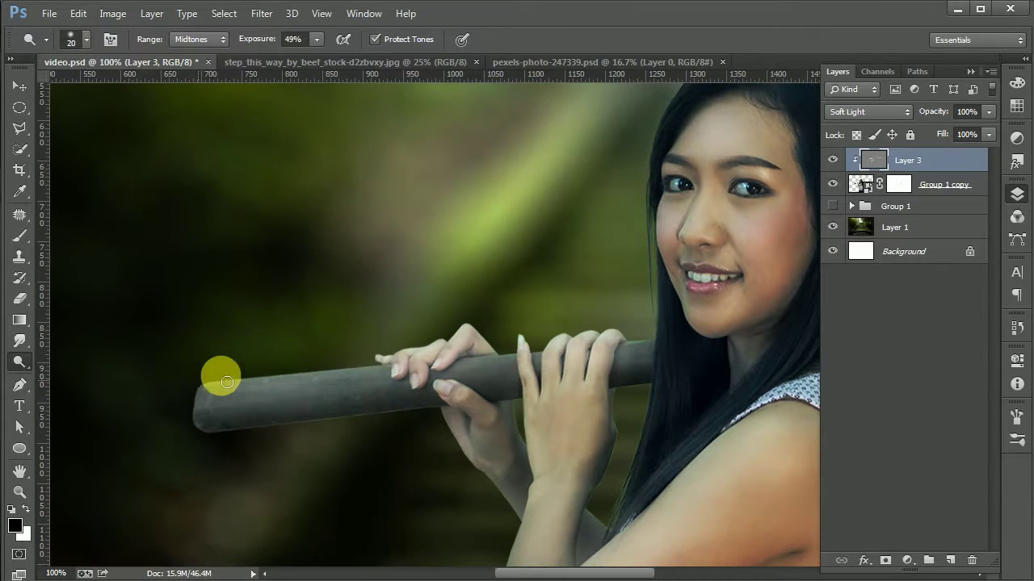
pyautogui.moveTo(317, 392)
pyautogui.mouseDown()
pyautogui.moveTo(358, 364)
pyautogui.moveTo(380, 374)
pyautogui.moveTo(284, 411)
pyautogui.mouseUp()
pyautogui.hscroll(5, 357, 365)
pyautogui.hscroll(5, 380, 374)
pyautogui.hscroll(5, 452, 355)
pyautogui.moveTo(452, 356)
pyautogui.mouseDown()
pyautogui.moveTo(572, 339)
pyautogui.moveTo(475, 381)
pyautogui.moveTo(423, 368)
pyautogui.mouseUp()
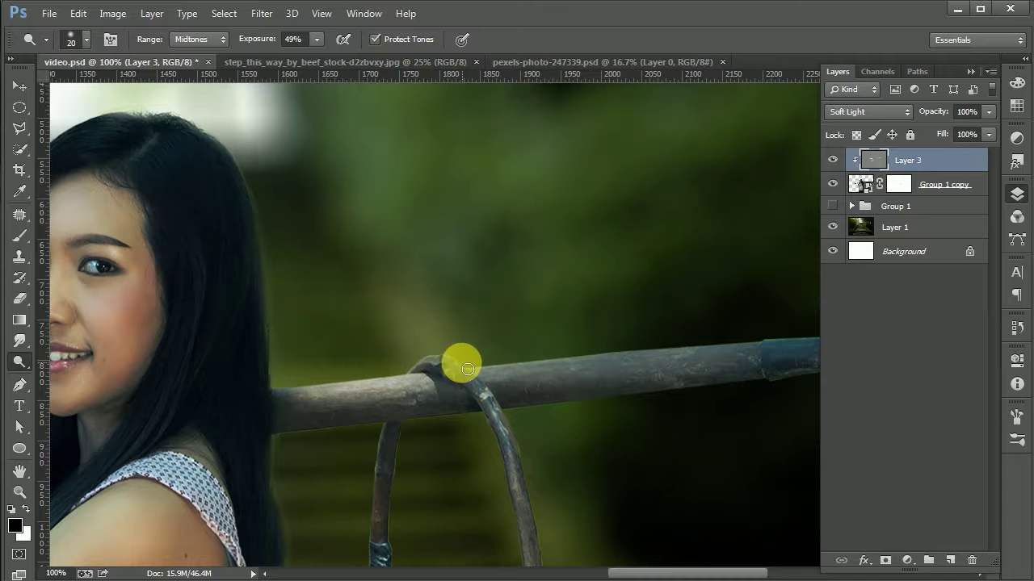
pyautogui.moveTo(507, 381)
pyautogui.mouseDown()
pyautogui.moveTo(635, 350)
pyautogui.moveTo(593, 360)
pyautogui.moveTo(647, 359)
pyautogui.moveTo(628, 354)
pyautogui.mouseUp()
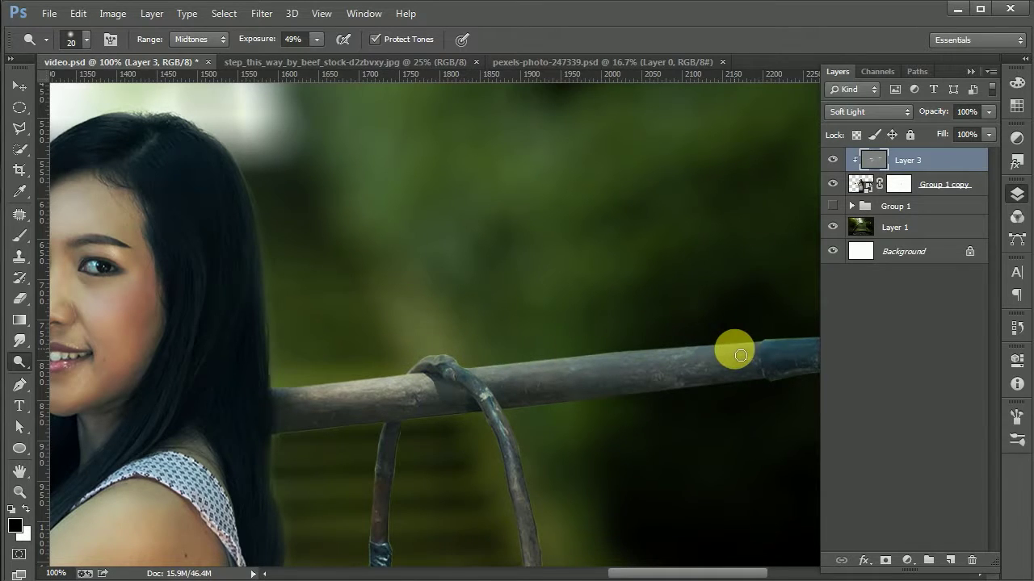
# - Save, then dodge down the basket handle to brighten it
pyautogui.hotkey('ctrl', '-')
pyautogui.hotkey('ctrl', '-')
pyautogui.hotkey('ctrl', '-')
pyautogui.hotkey('ctrl', '-')
pyautogui.hotkey('ctrl', 's')
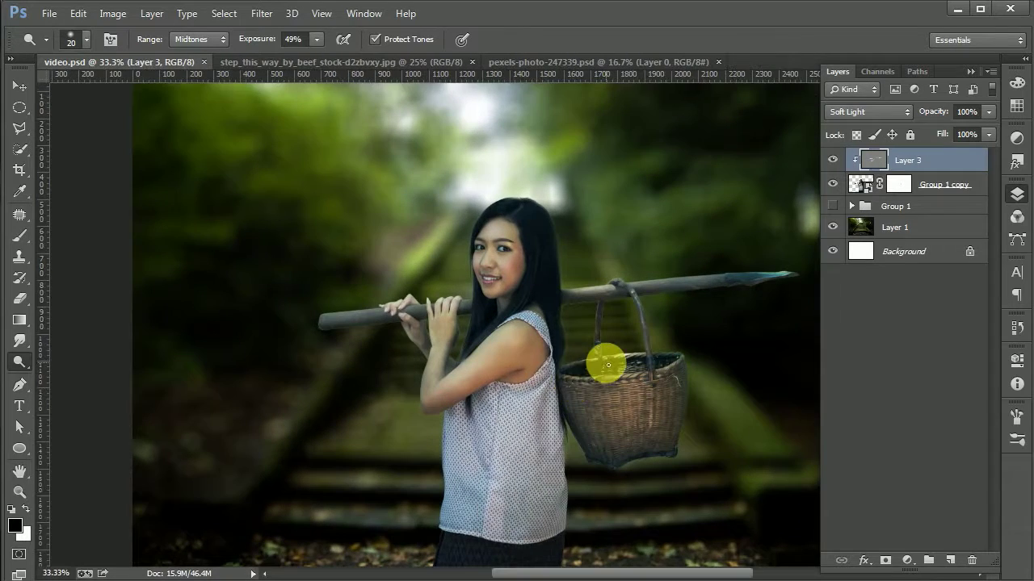
pyautogui.hotkey('ctrl', '+')
pyautogui.hotkey('ctrl', '+')
pyautogui.hotkey('ctrl', '+')
pyautogui.hotkey('ctrl', '+')
pyautogui.moveTo(519, 374); pyautogui.dragTo(503, 439)
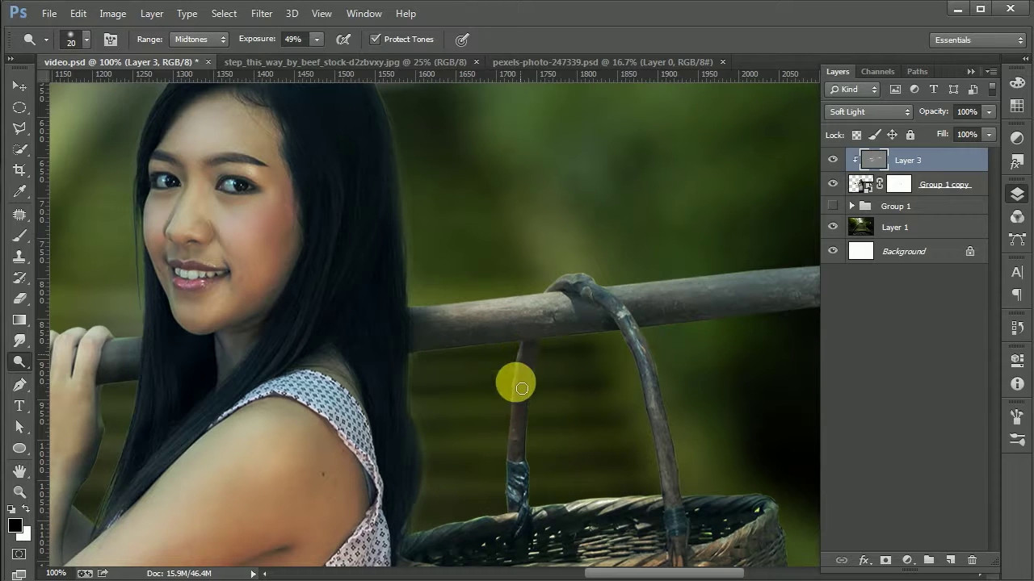
pyautogui.moveTo(513, 426); pyautogui.dragTo(525, 444)
pyautogui.hotkey('ctrl', '-')
pyautogui.hotkey('ctrl', '-')
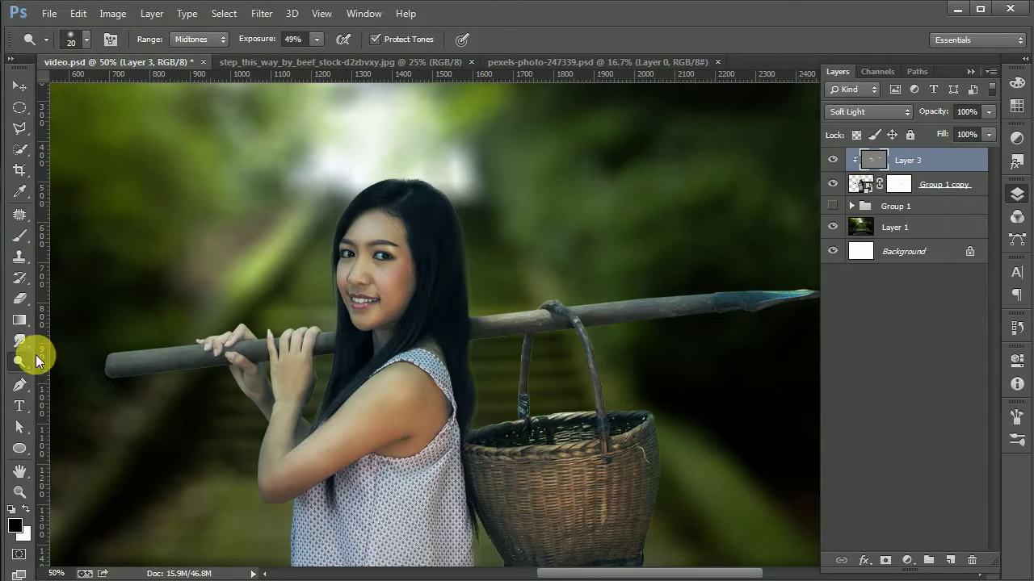
# - Burn at 15% exposure to darken the woman's shoulder, the basket and the blouse
pyautogui.moveTo(39, 355); pyautogui.dragTo(69, 377)
pyautogui.moveTo(307, 55); pyautogui.dragTo(294, 55)
pyautogui.moveTo(427, 369)
pyautogui.mouseDown()
pyautogui.moveTo(476, 541)
pyautogui.moveTo(469, 359)
pyautogui.mouseUp()
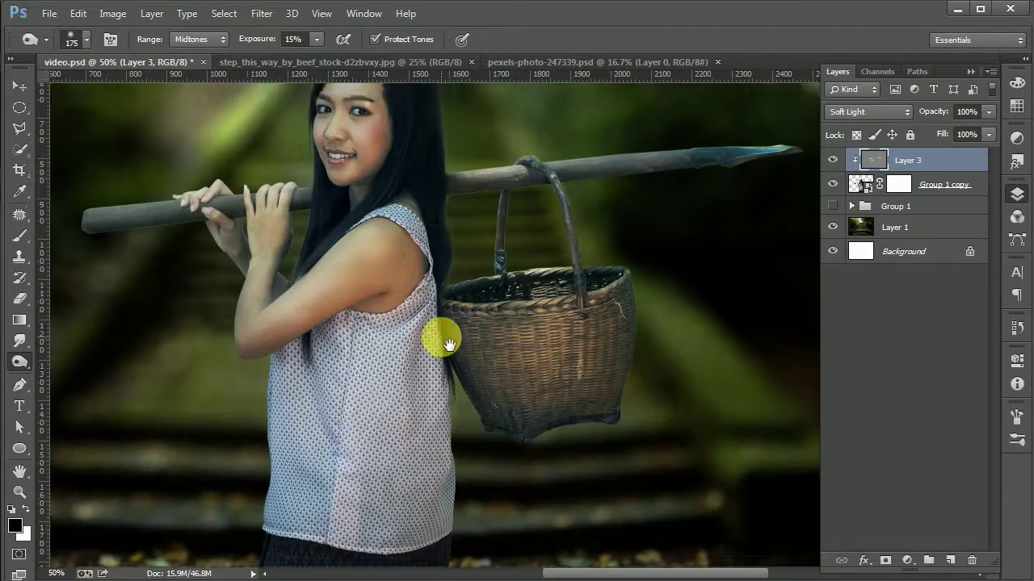
pyautogui.moveTo(564, 370)
pyautogui.mouseDown()
pyautogui.moveTo(414, 511)
pyautogui.moveTo(478, 390)
pyautogui.moveTo(407, 237)
pyautogui.mouseUp()
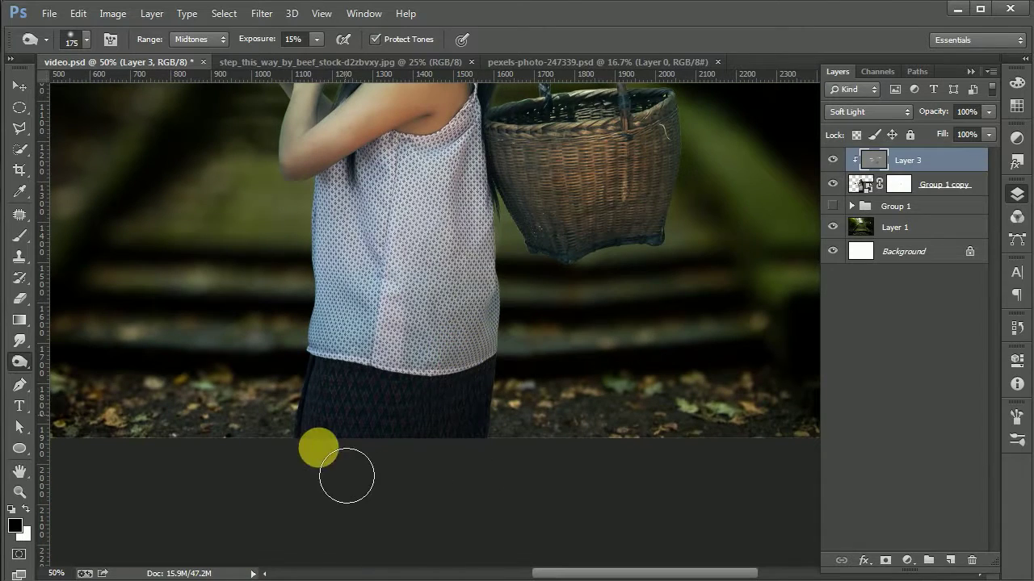
pyautogui.moveTo(407, 238); pyautogui.dragTo(517, 242)
pyautogui.moveTo(435, 395); pyautogui.dragTo(420, 573)
pyautogui.moveTo(461, 247)
pyautogui.mouseDown()
pyautogui.moveTo(426, 379)
pyautogui.moveTo(489, 294)
pyautogui.moveTo(434, 368)
pyautogui.moveTo(404, 439)
pyautogui.mouseUp()
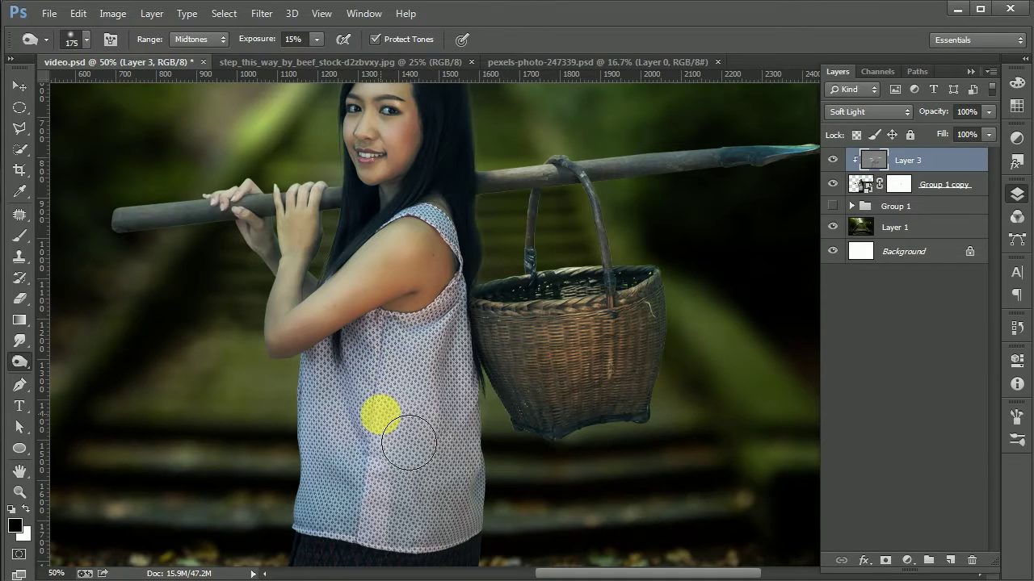
pyautogui.hotkey('ctrl', '-')
pyautogui.hotkey('ctrl', '-')
# - Toggle the dodge-and-burn layer to compare before and after, then save the document
pyautogui.click(19, 86)
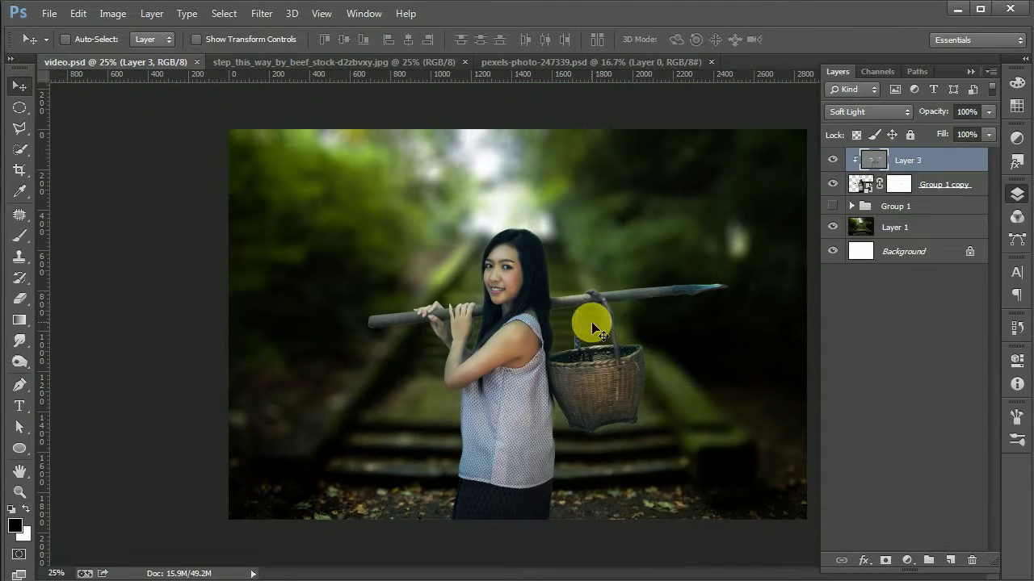
pyautogui.hotkey('ctrl', '+')
pyautogui.click(832, 160)
pyautogui.click(832, 160)
pyautogui.hotkey('ctrl', 's')
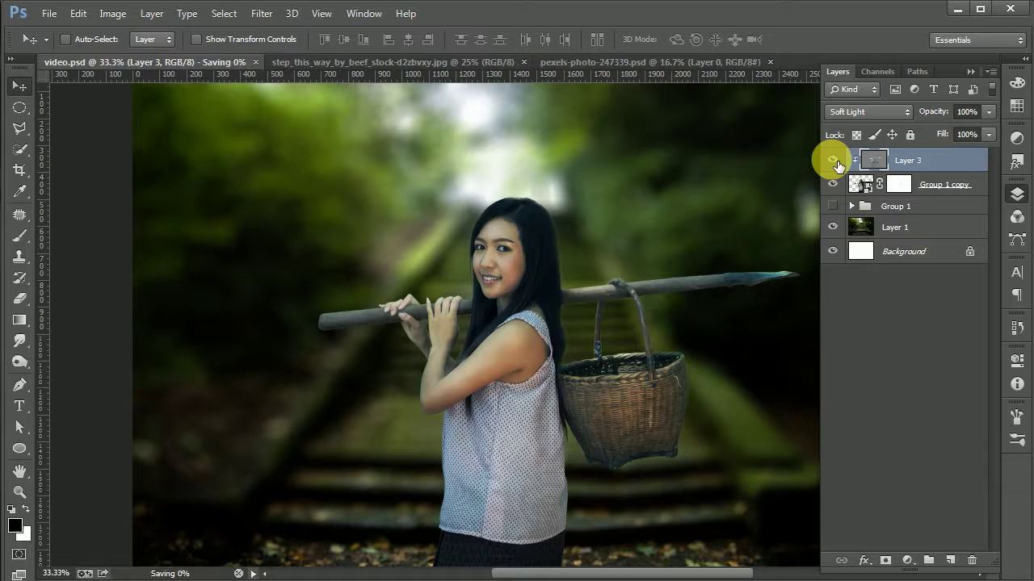
pyautogui.hotkey('ctrl', 'shift', 'alt', 'n')
# - Paint white highlights along the carrying pole's left end near the woman's hands on clipped Layer 4
pyautogui.hotkey('ctrl', '+')
pyautogui.hotkey('ctrl', '+')
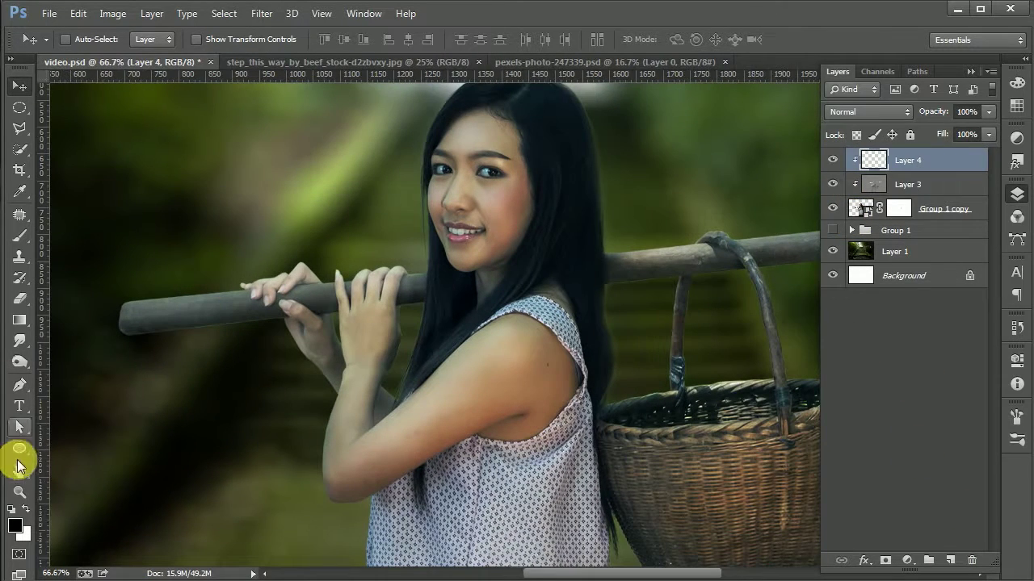
pyautogui.click(20, 235)
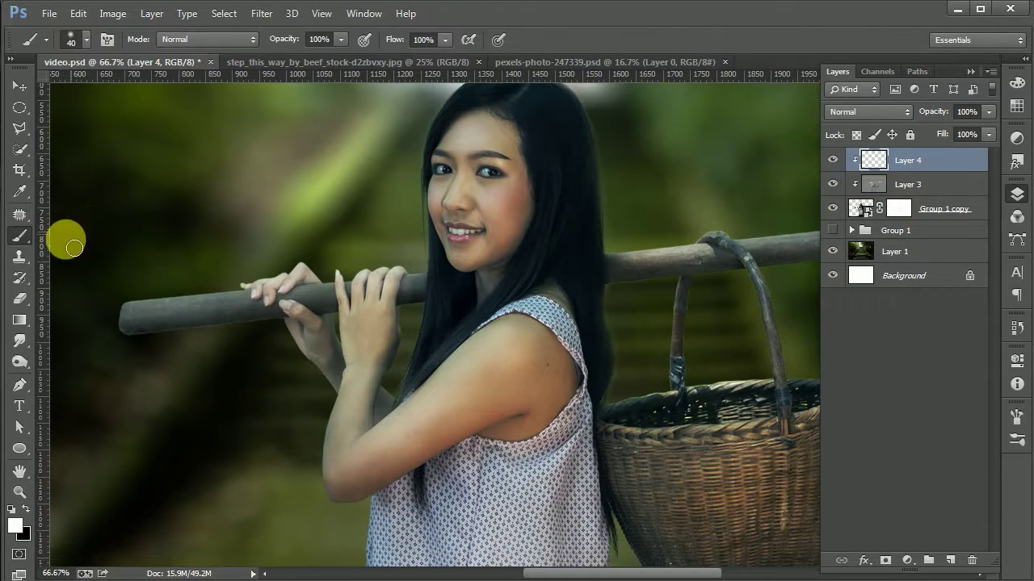
pyautogui.click(133, 300)
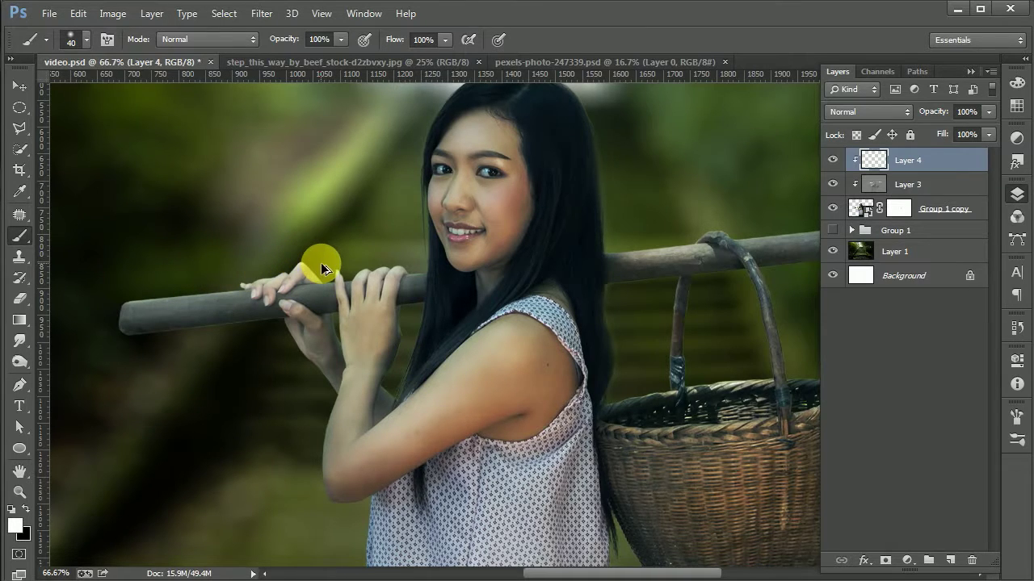
pyautogui.hotkey('ctrl', '1')
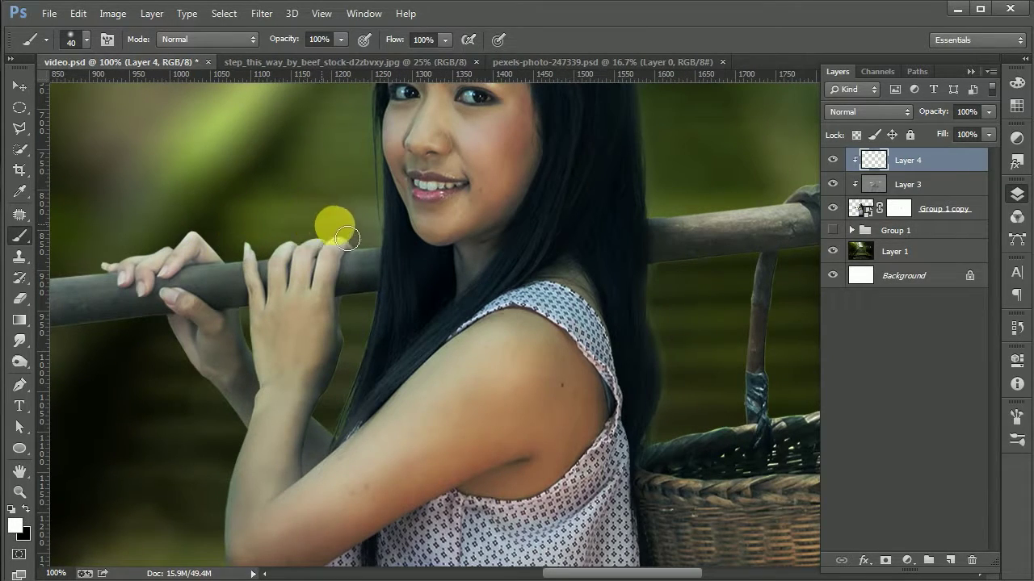
pyautogui.hscroll(5, 409, 295)
pyautogui.scroll(1, 408, 296)
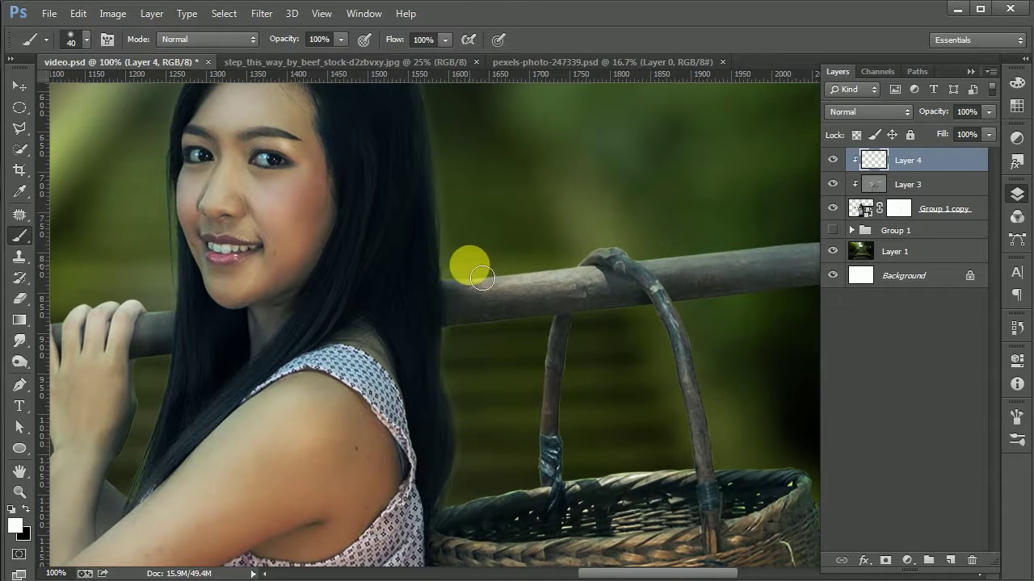
pyautogui.hscroll(6, 436, 266)
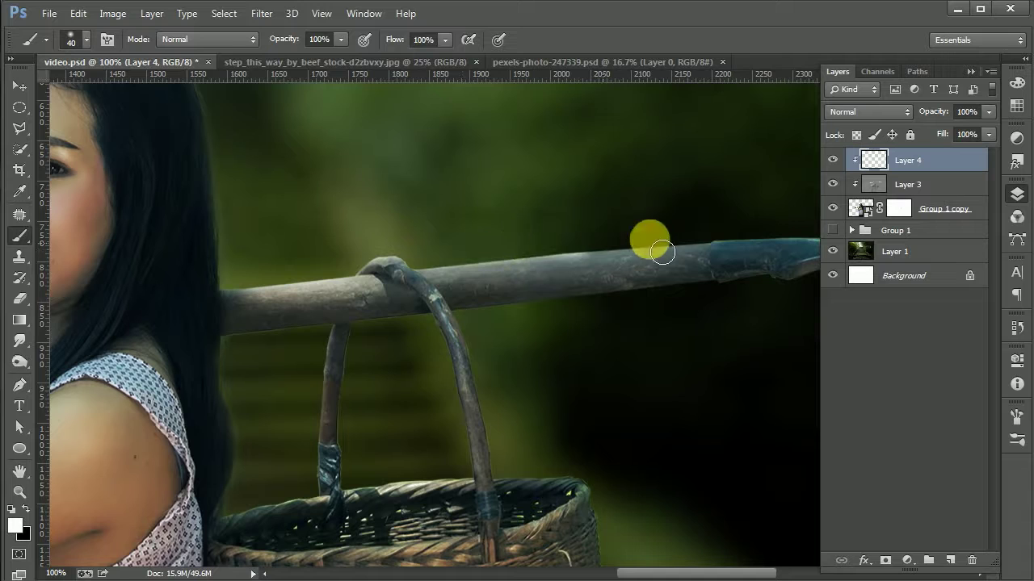
pyautogui.hscroll(2, 703, 226)
pyautogui.hscroll(5, 743, 235)
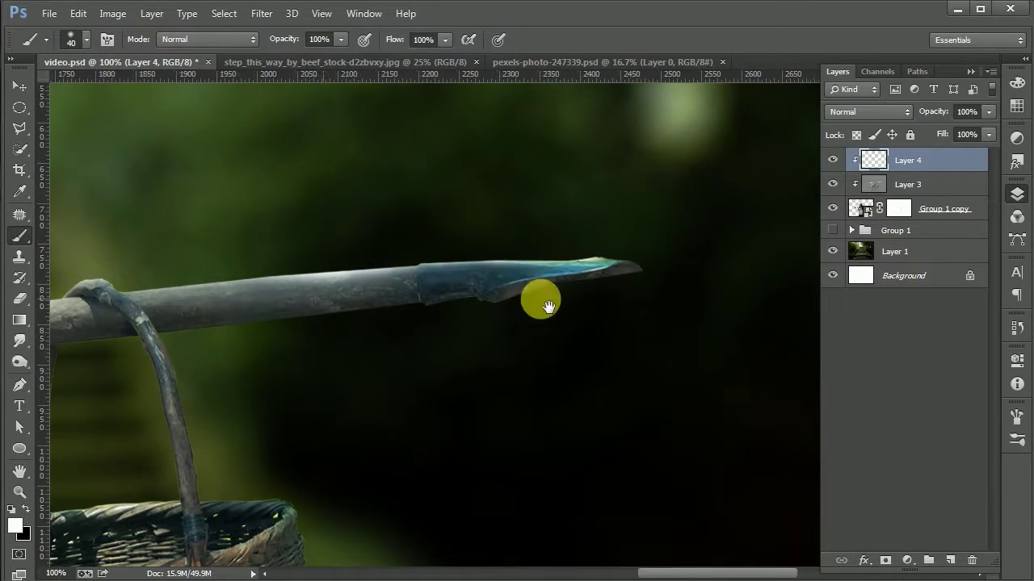
pyautogui.hscroll(-6, 450, 296)
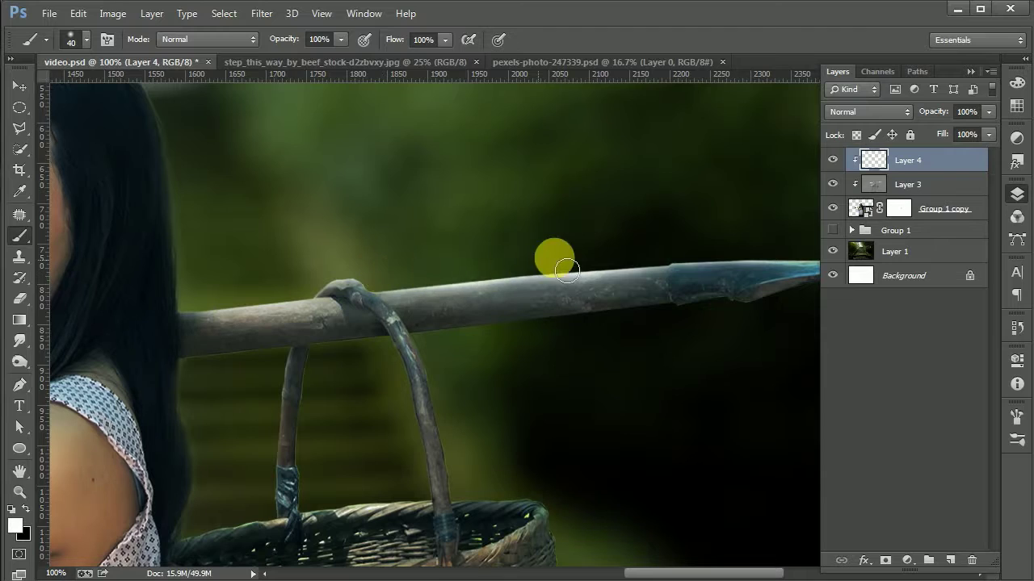
pyautogui.hotkey('ctrl', '-')
pyautogui.hotkey('ctrl', '-')
pyautogui.hscroll(-3, 588, 242)
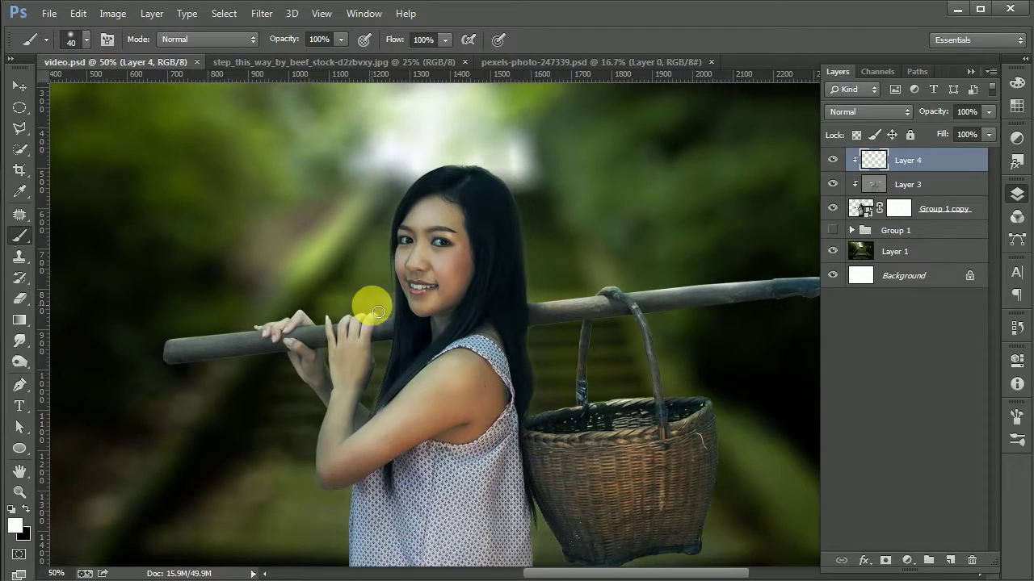
pyautogui.hotkey('ctrl', '+')
pyautogui.hscroll(-6, 369, 299)
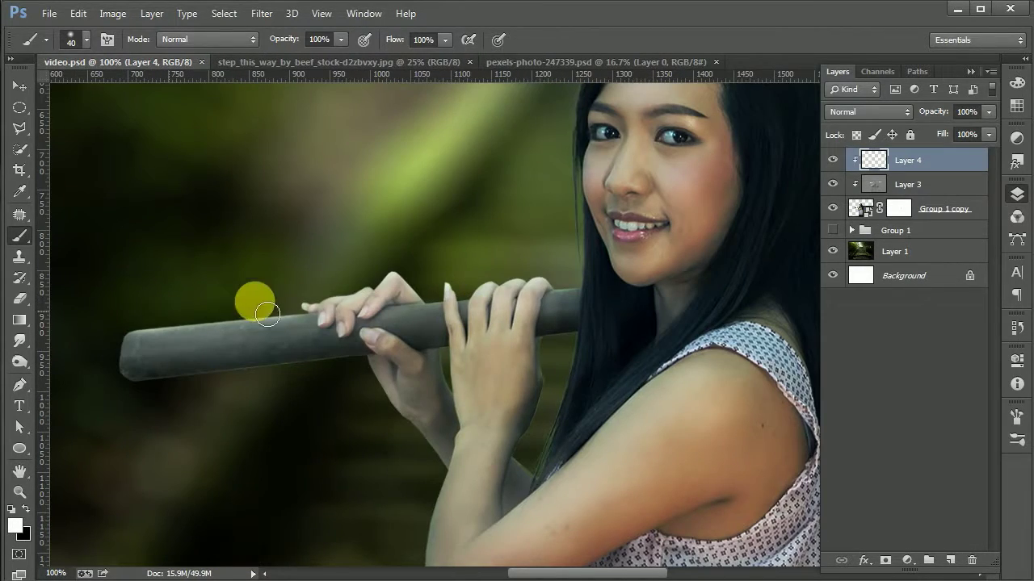
pyautogui.moveTo(141, 320); pyautogui.dragTo(102, 347)
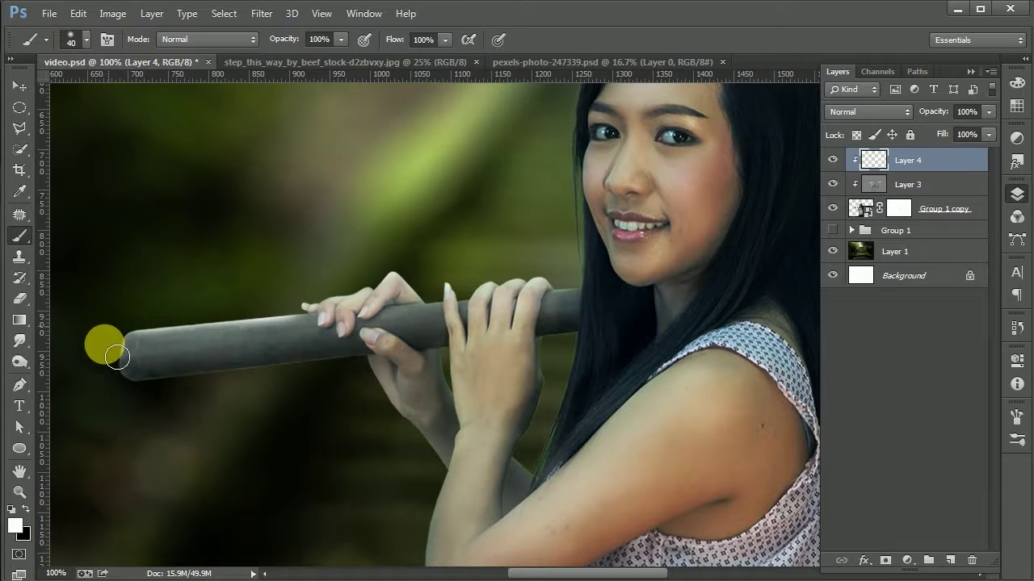
# - Save the composite and add a new empty layer above Layer 4
pyautogui.hotkey('ctrl', '-')
pyautogui.hotkey('ctrl', '-')
pyautogui.hotkey('ctrl', '-')
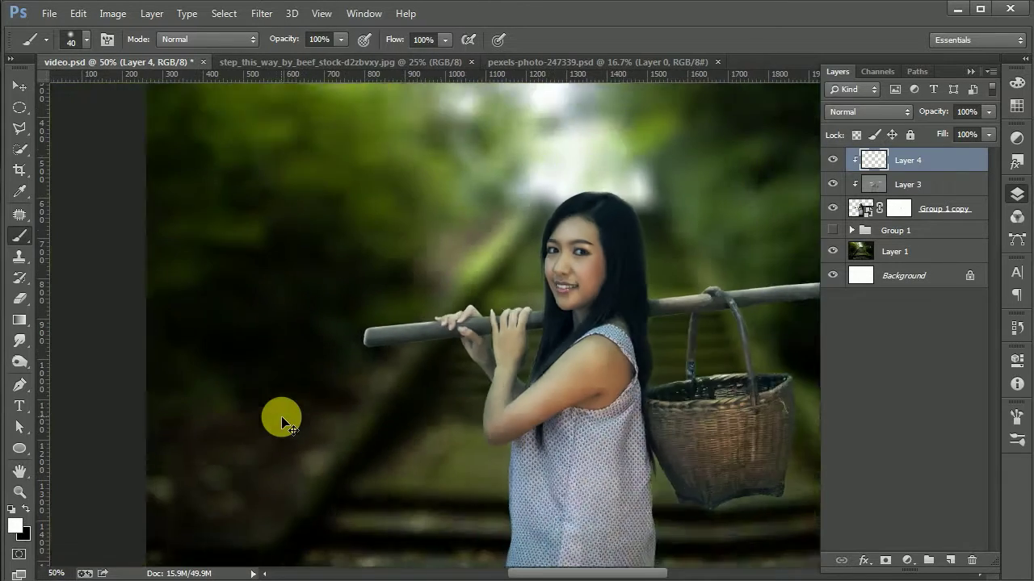
pyautogui.hotkey('ctrl', 's')
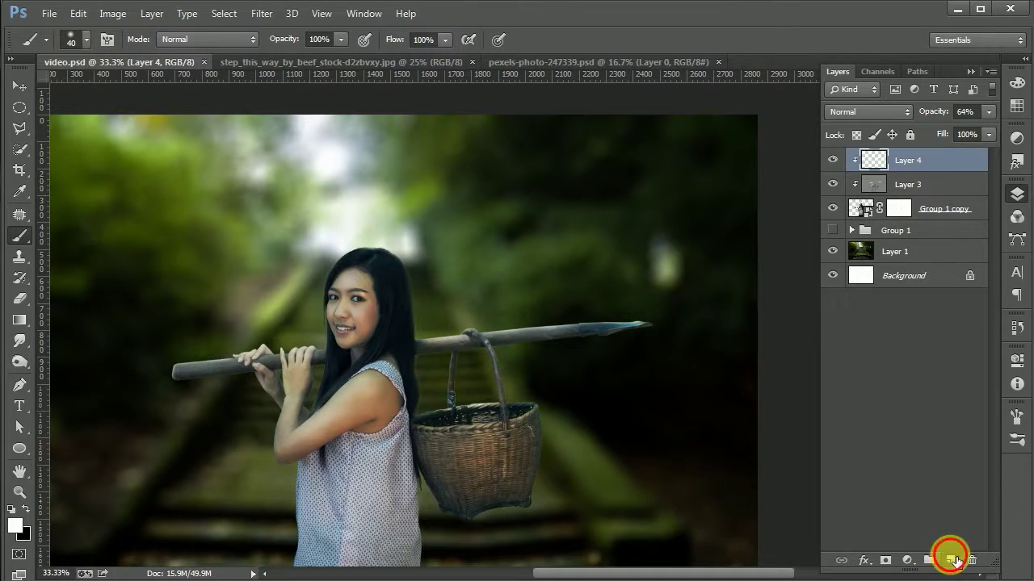
pyautogui.click(950, 560)
pyautogui.hotkey('ctrl', '+')
# - Clip new Layer 5 to the layers below and set its blend mode to Soft Light
pyautogui.keyDown('alt'); pyautogui.click(950, 171); pyautogui.keyUp('alt')
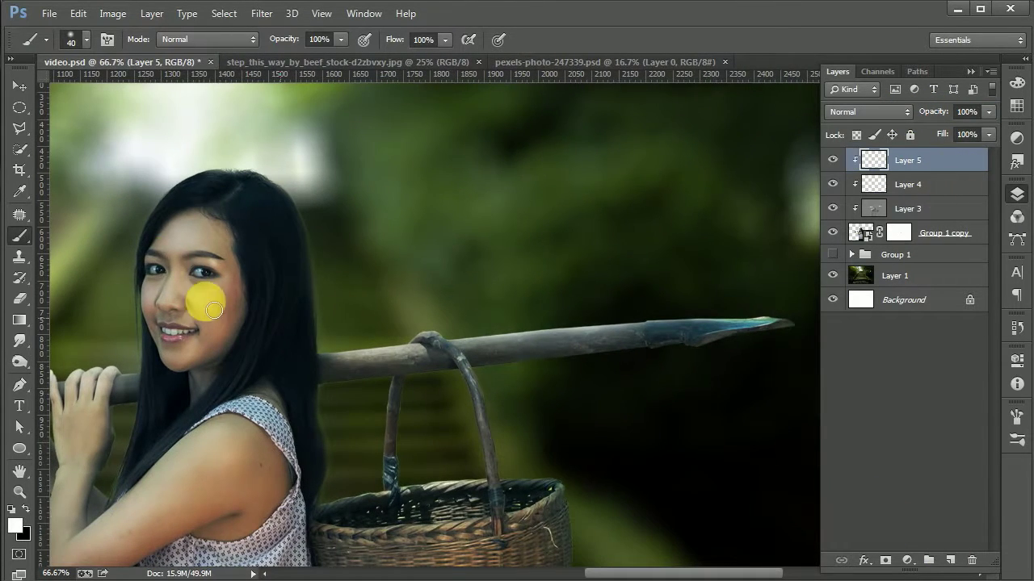
pyautogui.hotkey('ctrl', '+')
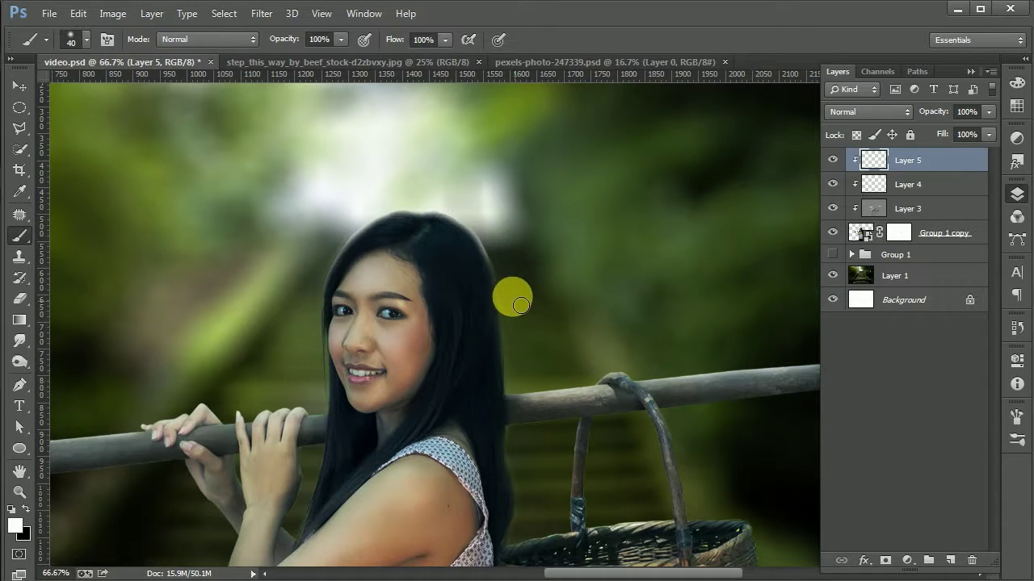
pyautogui.click(868, 111)
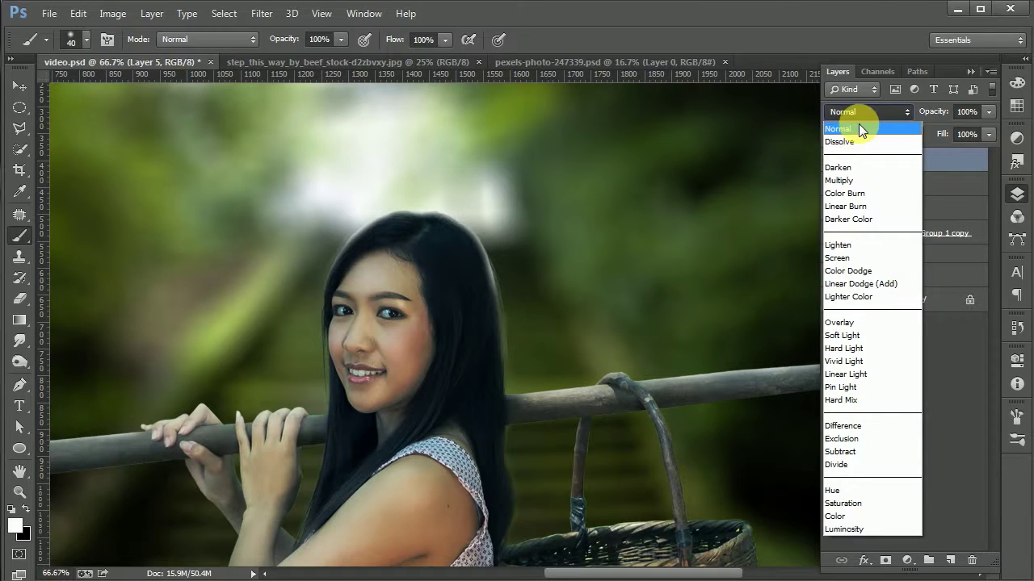
pyautogui.click(872, 335)
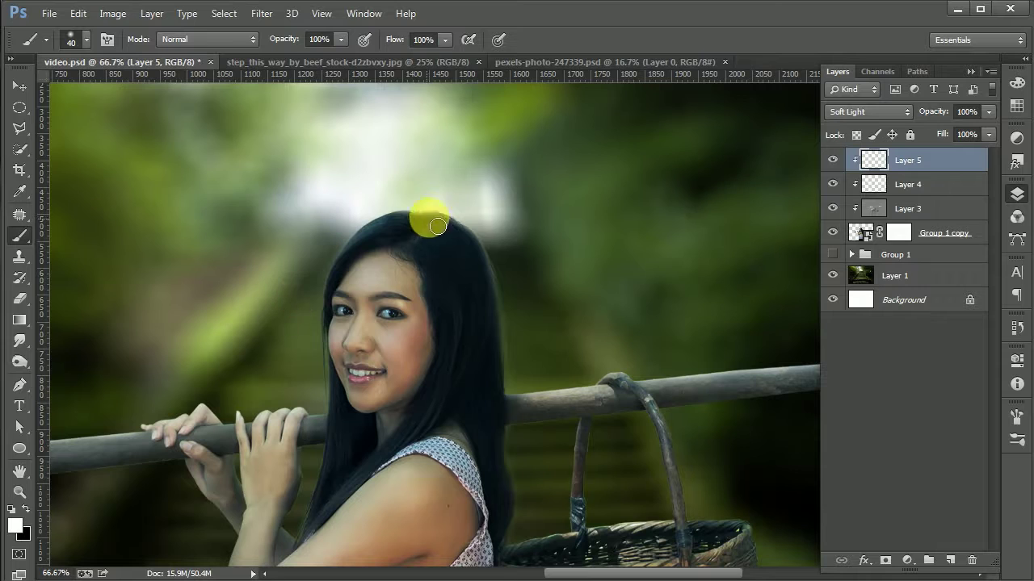
pyautogui.scroll(-1, 524, 208)
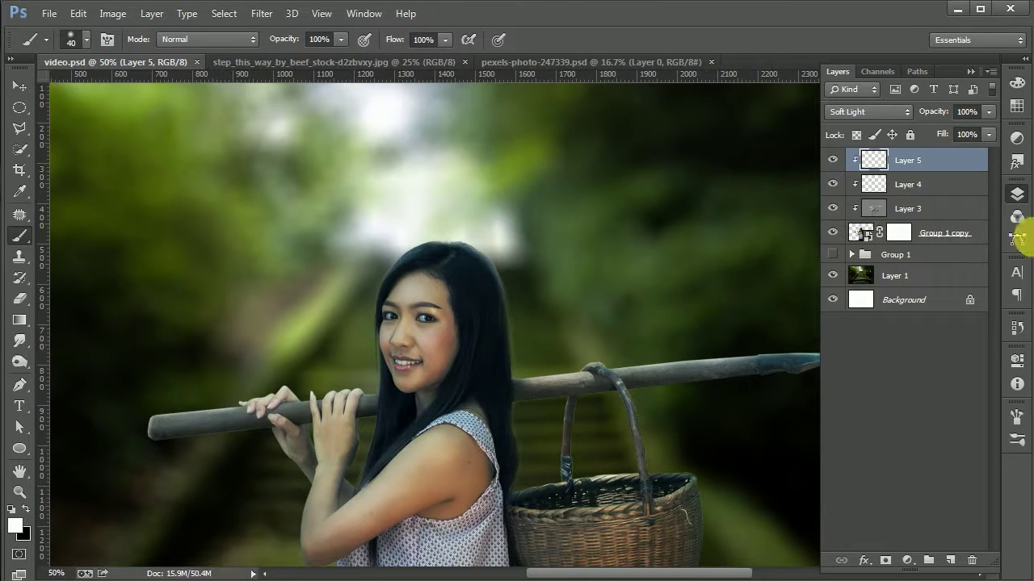
# - Switch to the Move tool and collapse the Layers panel to widen the canvas
pyautogui.click(19, 86)
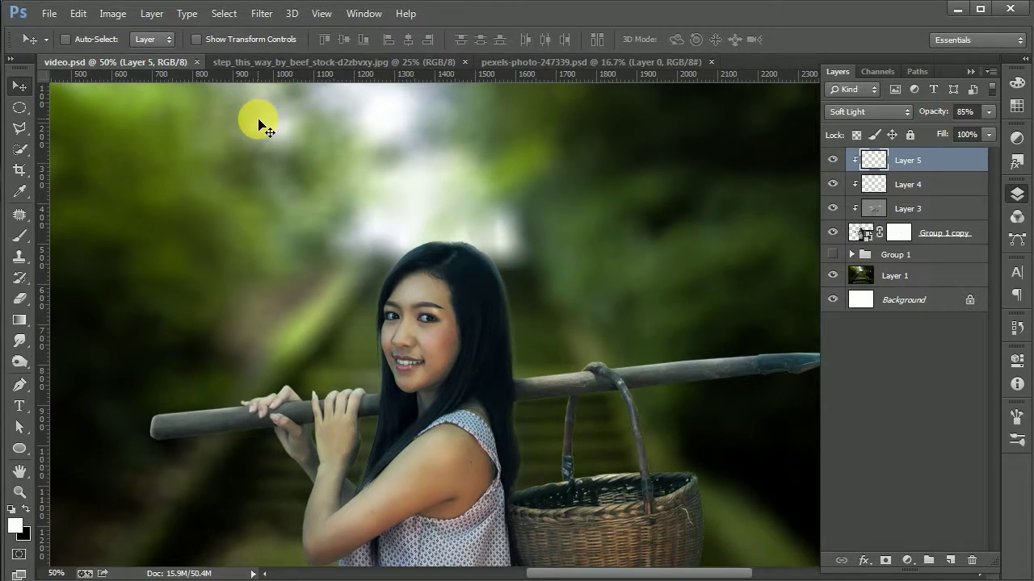
pyautogui.scroll(-1, 323, 235)
pyautogui.scroll(-1, 419, 315)
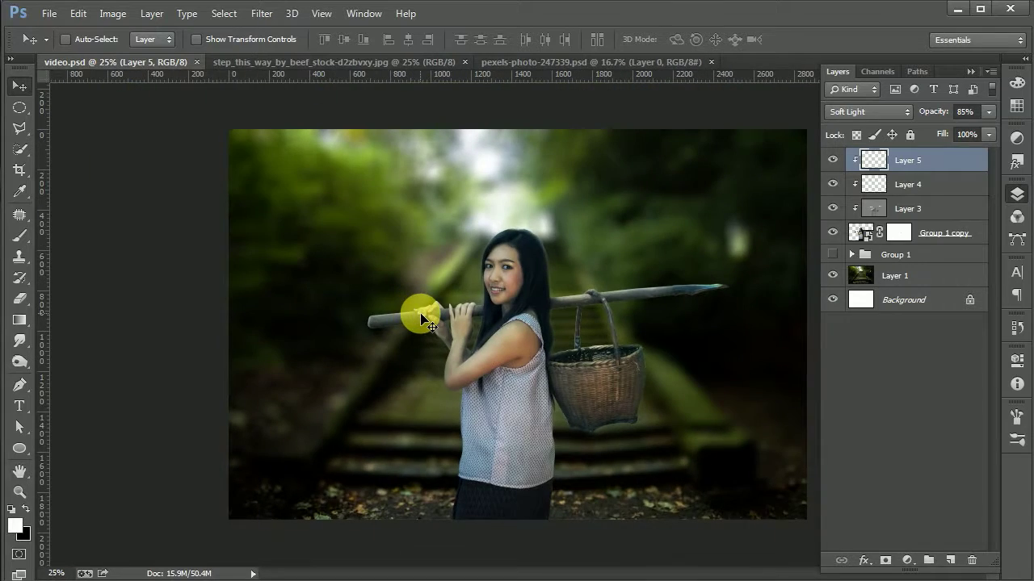
pyautogui.scroll(1, 491, 317)
pyautogui.click(970, 71)
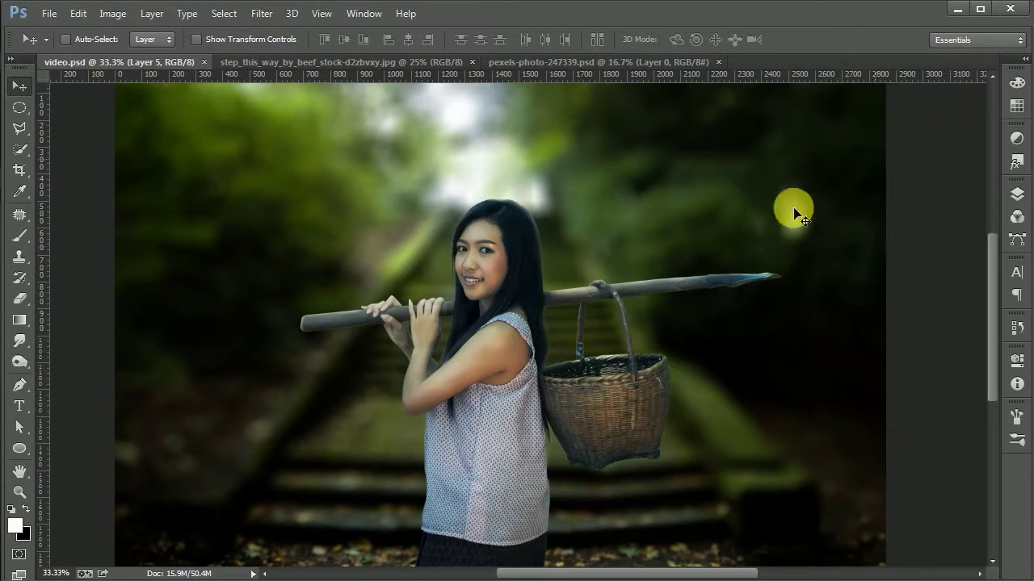
pyautogui.scroll(-1, 702, 246)
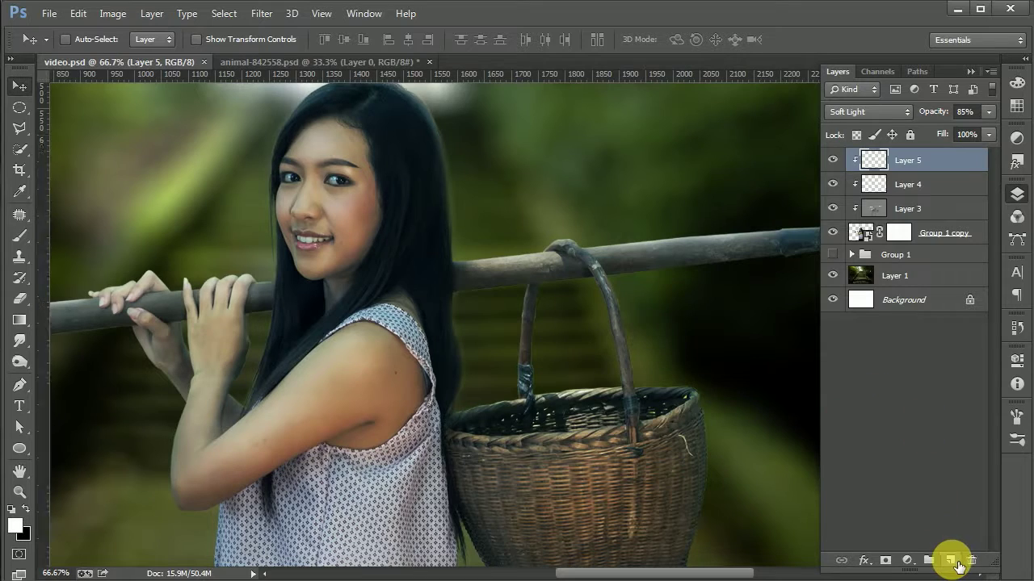
# - Paint faint highlights along the basket's right edge on clipped Layer 6, lowered to 23% opacity
pyautogui.click(950, 559)
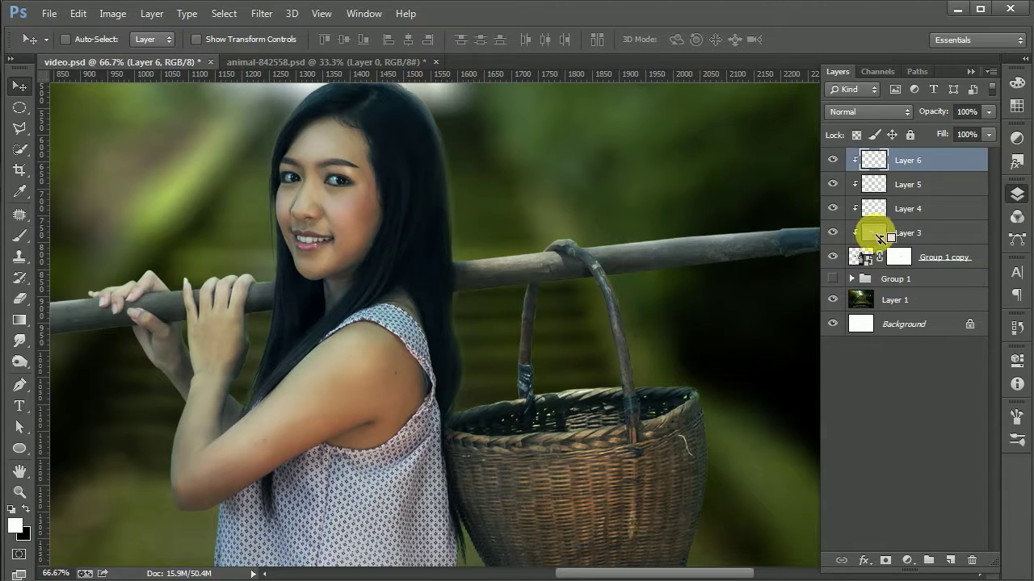
pyautogui.scroll(-5, 635, 152)
pyautogui.click(20, 235)
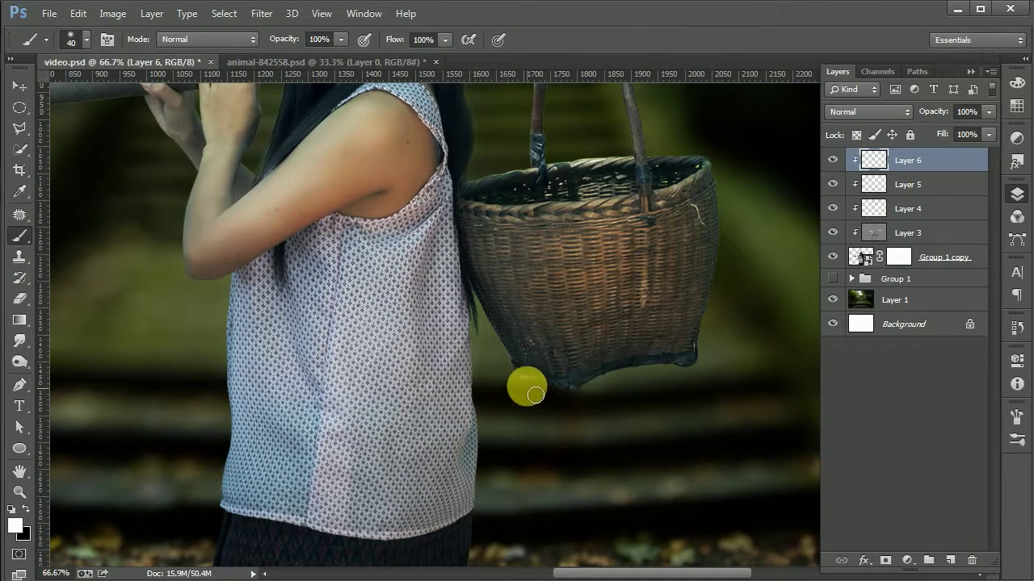
pyautogui.moveTo(969, 112); pyautogui.dragTo(946, 116)
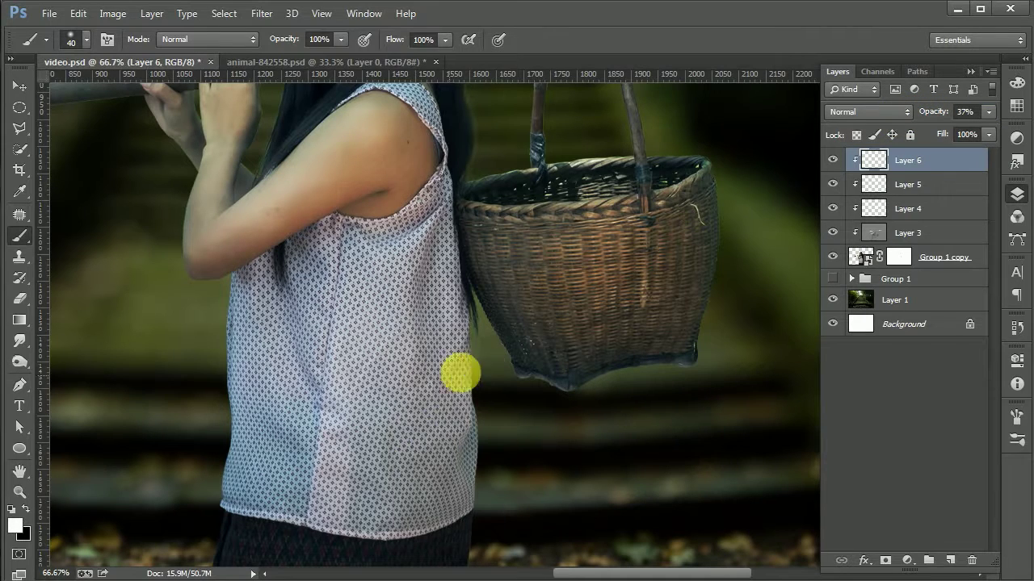
pyautogui.moveTo(715, 334); pyautogui.dragTo(739, 236)
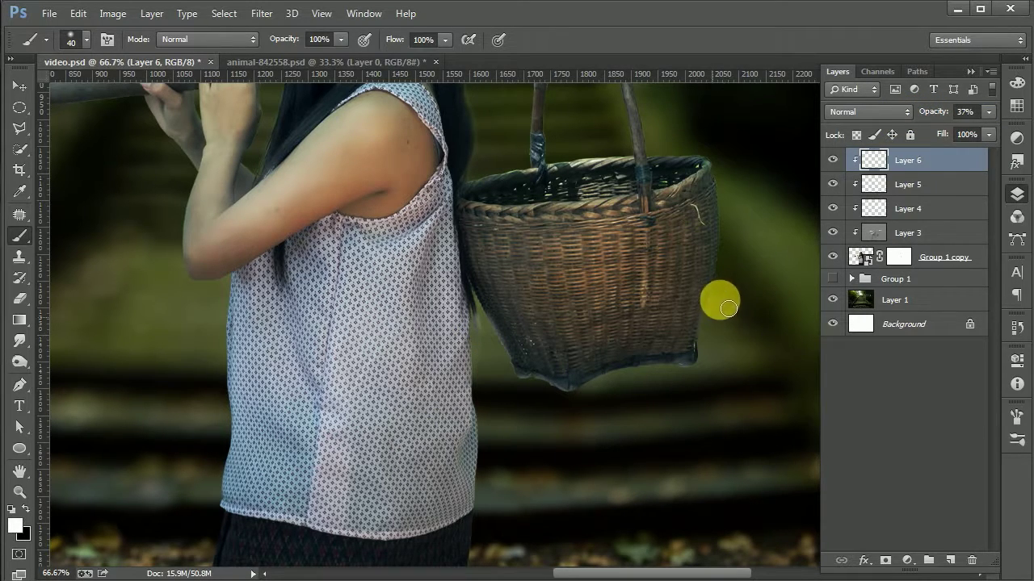
pyautogui.moveTo(709, 329); pyautogui.dragTo(737, 194)
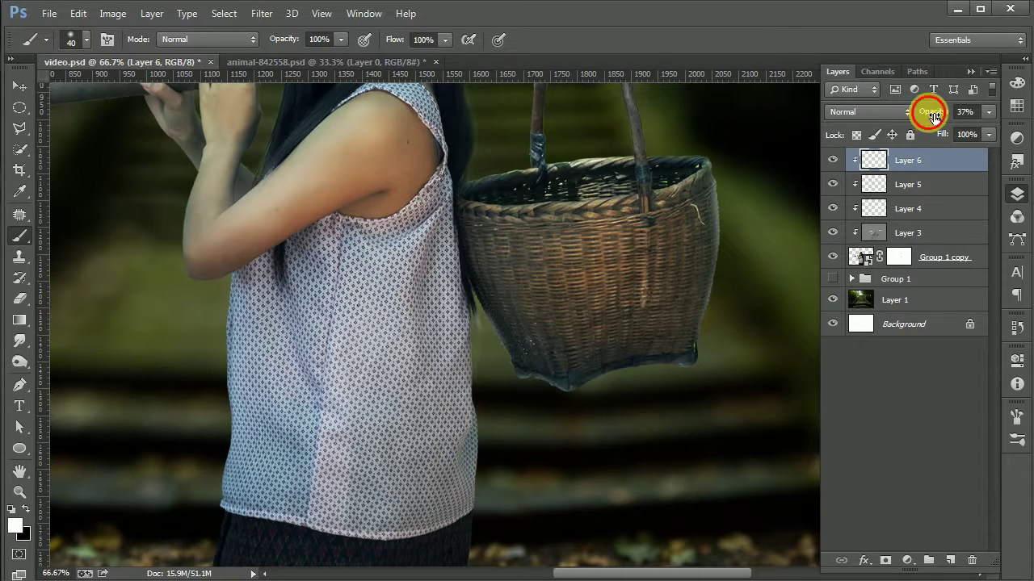
pyautogui.moveTo(933, 115); pyautogui.dragTo(919, 118)
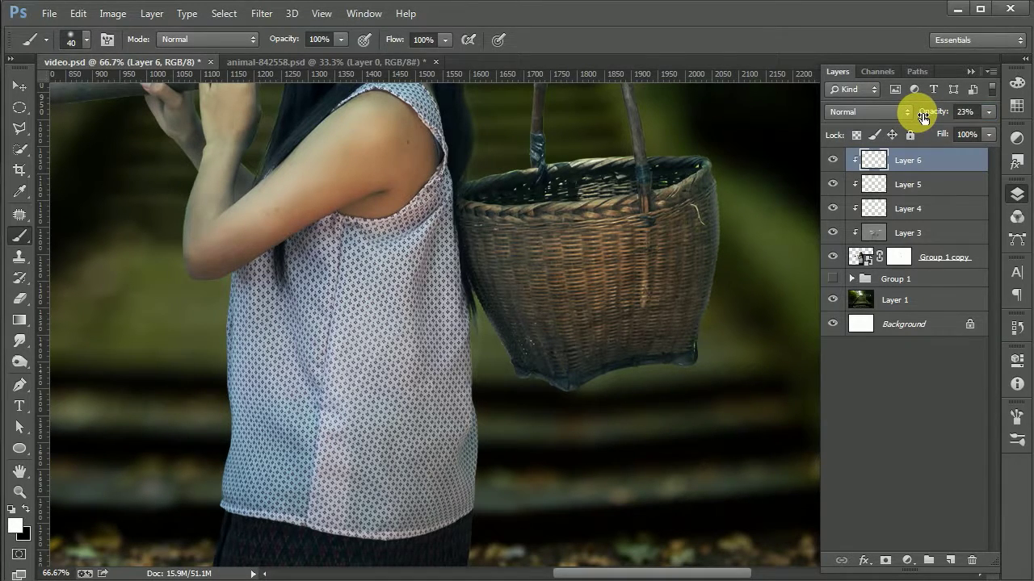
# - Zoom out to 33.3% and pan to view the whole composite
pyautogui.hotkey('ctrl', '-')
pyautogui.click(20, 86)
pyautogui.hotkey('ctrl', '-')
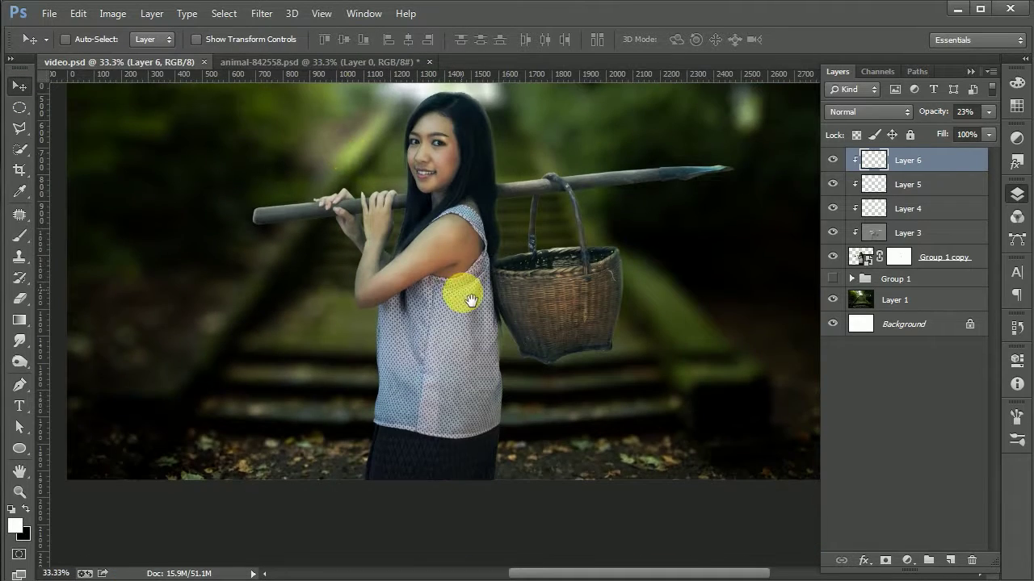
pyautogui.moveTo(470, 301); pyautogui.dragTo(538, 282)
pyautogui.hotkey('ctrl', '-')
pyautogui.hotkey('ctrl', '+')
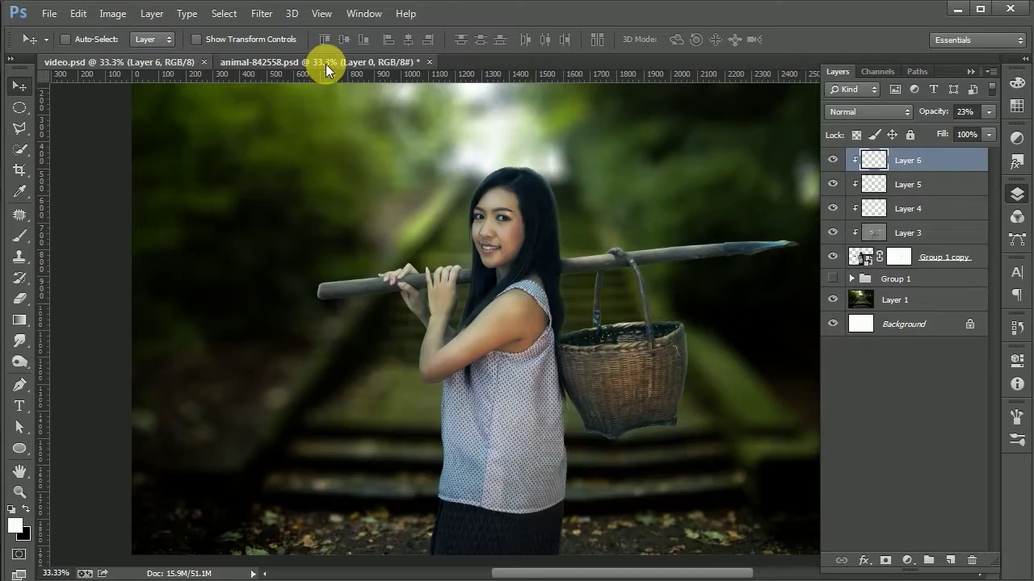
# - Bring the cut-out squirrel from animal-842558.psd into the composite as the top layer
pyautogui.click(325, 65)
pyautogui.click(832, 183)
pyautogui.moveTo(557, 323); pyautogui.dragTo(485, 323)
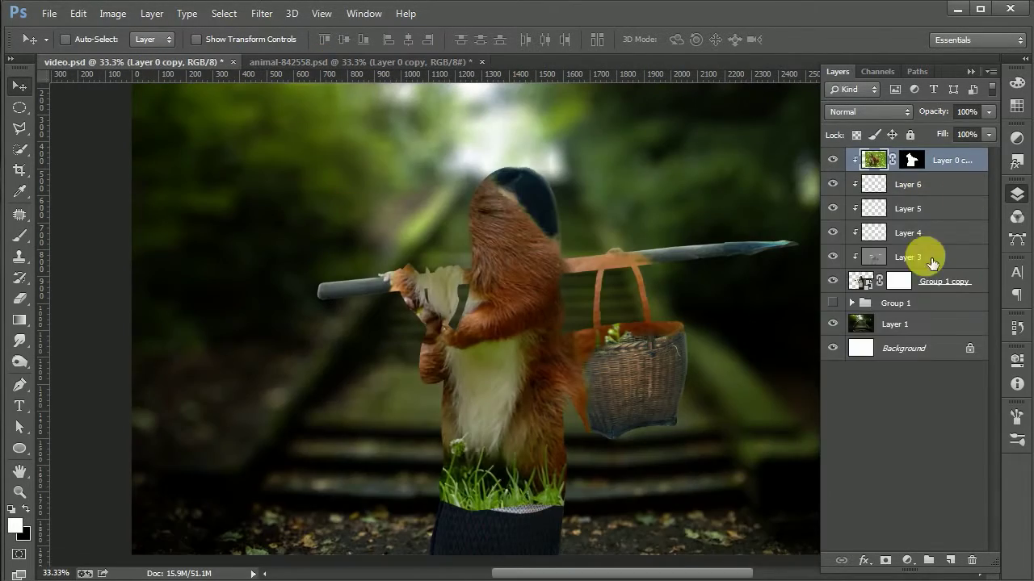
pyautogui.rightClick(955, 160)
pyautogui.click(800, 130)
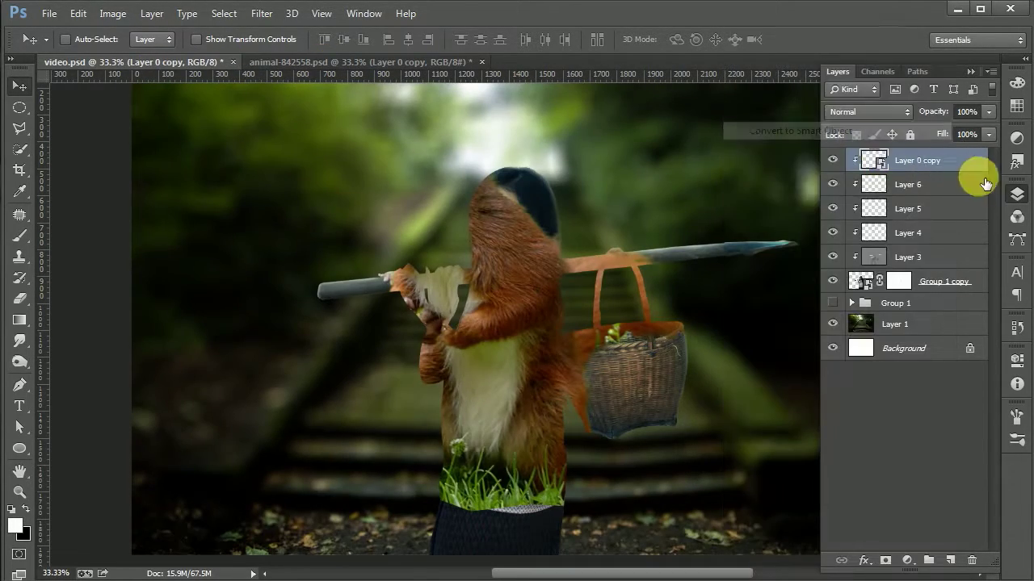
pyautogui.moveTo(955, 160)
pyautogui.mouseDown()
pyautogui.moveTo(920, 279)
pyautogui.moveTo(956, 153)
pyautogui.mouseUp()
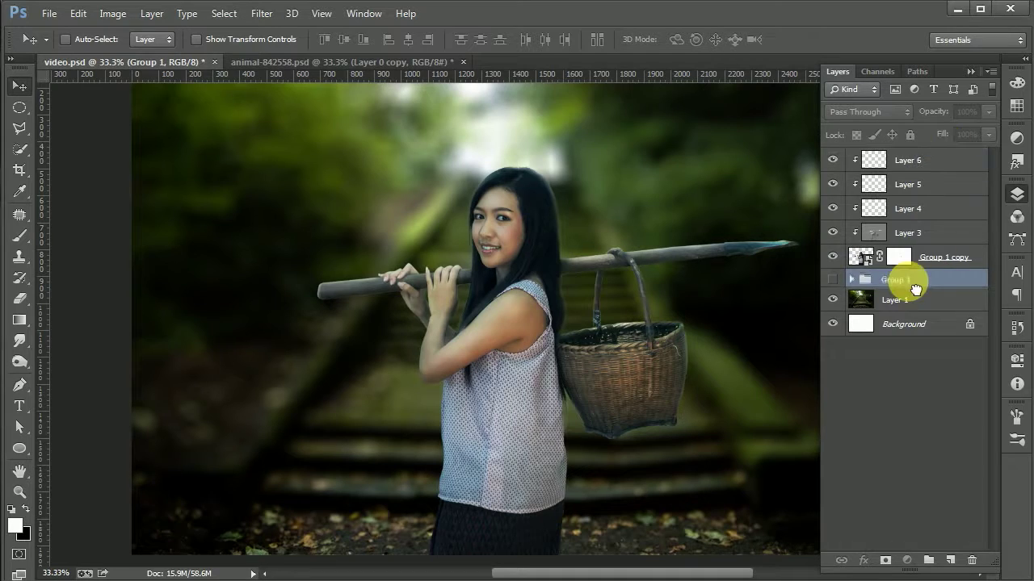
pyautogui.click(852, 278)
pyautogui.moveTo(917, 373); pyautogui.dragTo(955, 159)
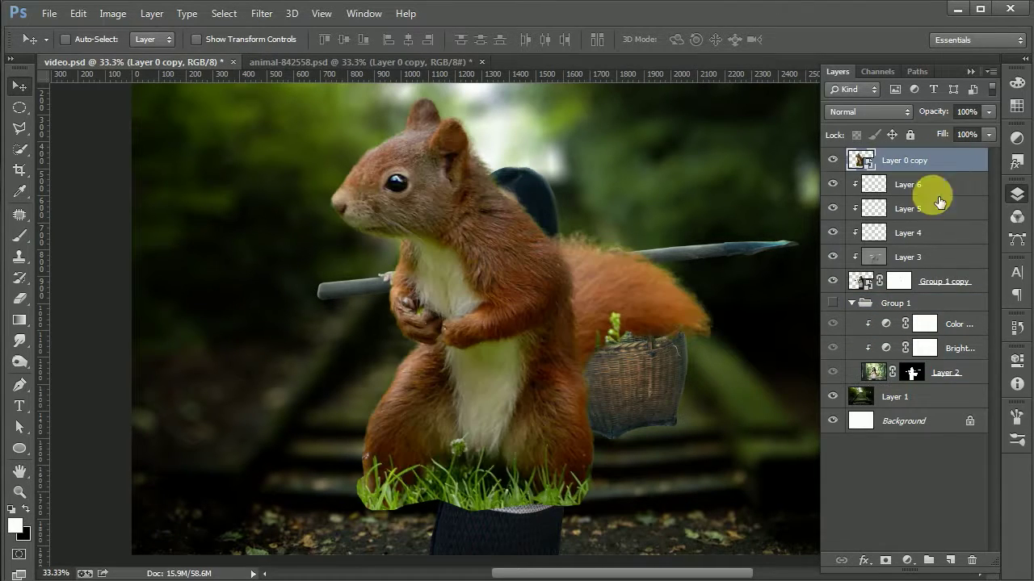
pyautogui.click(851, 303)
# - Shrink the squirrel with Free Transform and move it into the basket
pyautogui.hotkey('ctrl', 't')
pyautogui.moveTo(719, 120); pyautogui.dragTo(618, 240)
pyautogui.press('Return')
pyautogui.moveTo(568, 340); pyautogui.dragTo(286, 361)
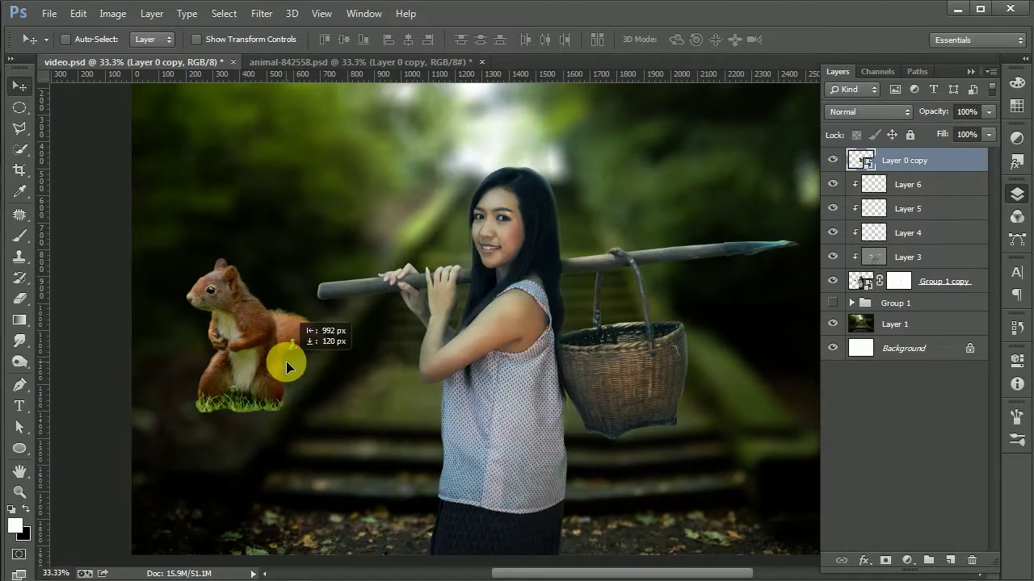
pyautogui.scroll(3, 289, 363)
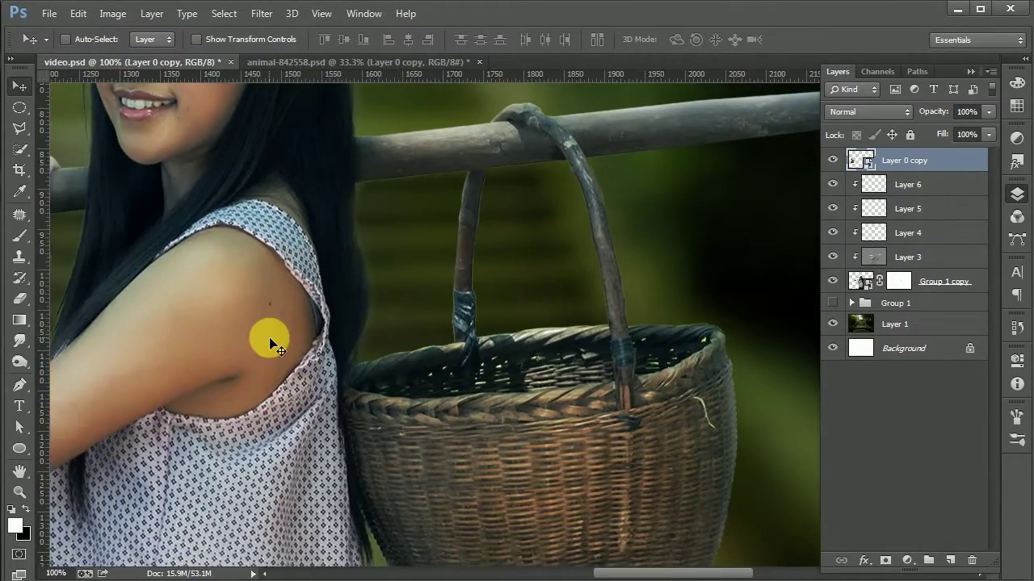
pyautogui.scroll(-3, 270, 339)
pyautogui.moveTo(168, 330); pyautogui.dragTo(563, 329)
pyautogui.scroll(3, 563, 330)
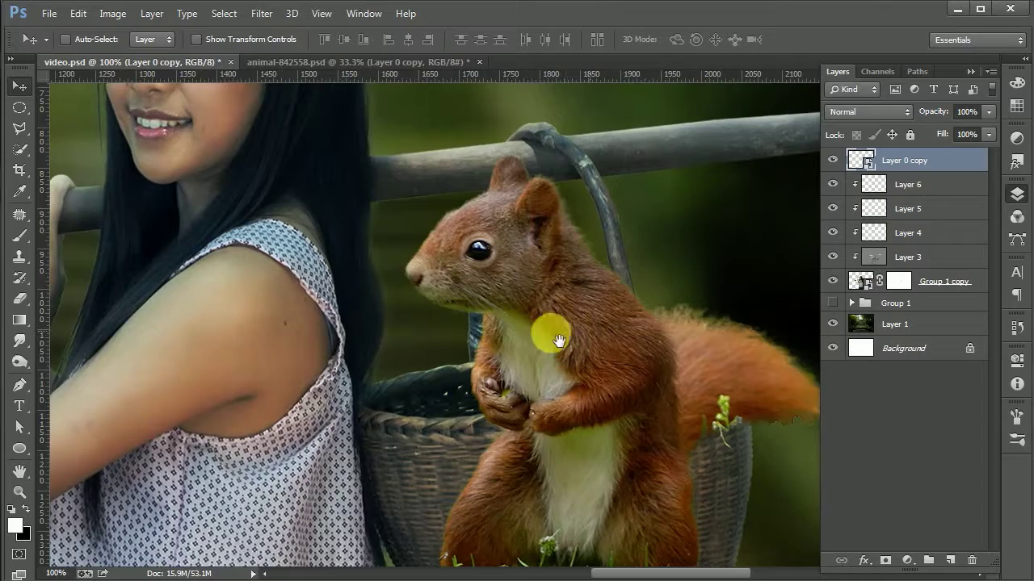
# - Shrink the squirrel further to fit the basket and fade it to 21% opacity
pyautogui.hotkey('ctrl', 't')
pyautogui.moveTo(796, 157)
pyautogui.mouseDown()
pyautogui.moveTo(777, 217)
pyautogui.moveTo(754, 233)
pyautogui.mouseUp()
pyautogui.press('Return')
pyautogui.moveTo(652, 404); pyautogui.dragTo(646, 392)
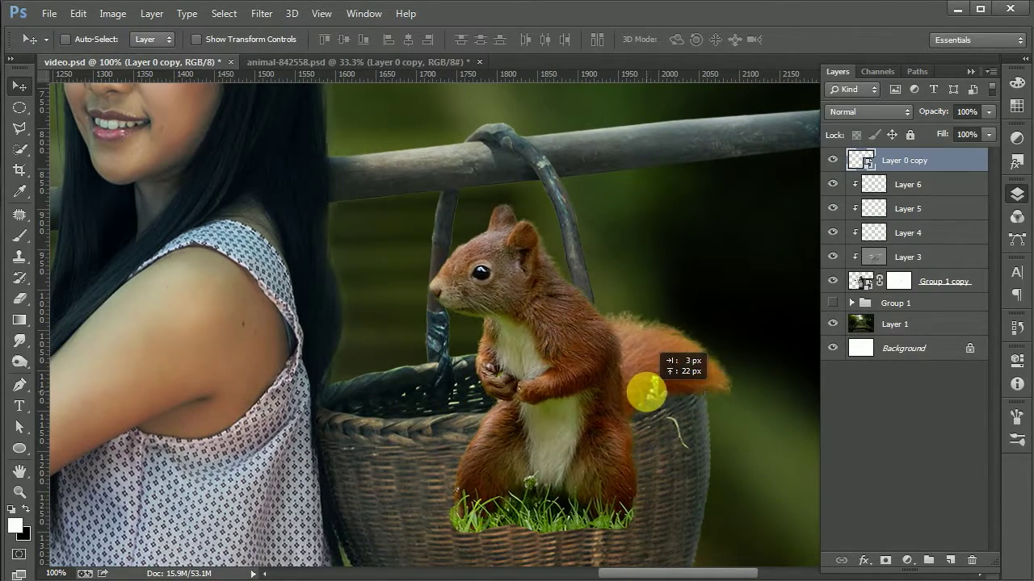
pyautogui.hotkey('ctrl', 't')
pyautogui.moveTo(430, 564); pyautogui.dragTo(477, 525)
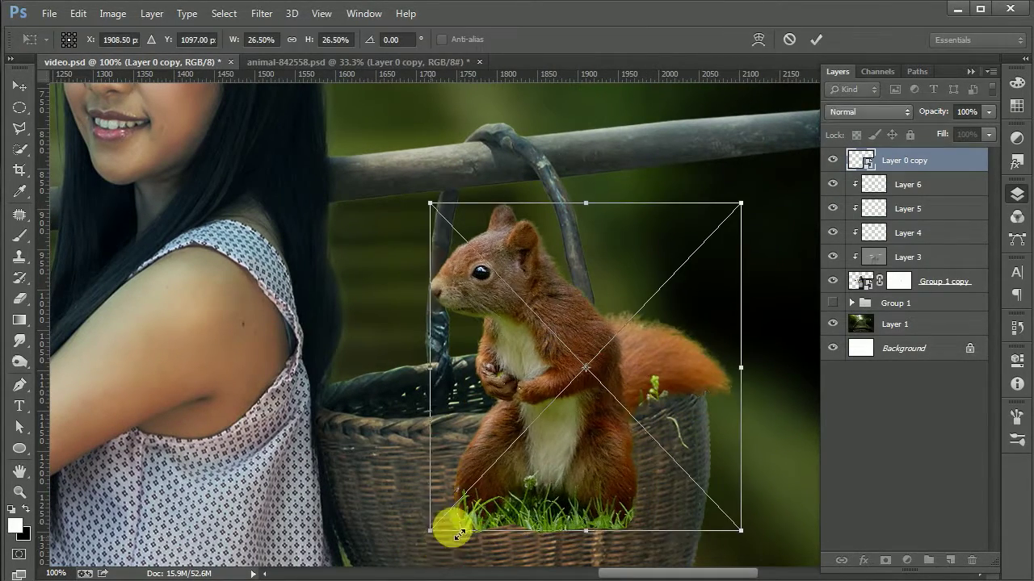
pyautogui.doubleClick(577, 454)
pyautogui.moveTo(933, 111); pyautogui.dragTo(872, 126)
pyautogui.hotkey('ctrl', '+')
pyautogui.hotkey('ctrl', '+')
# - Start a Polygonal Lasso outline along the basket rim and up the handle
pyautogui.scroll(-3, 622, 243)
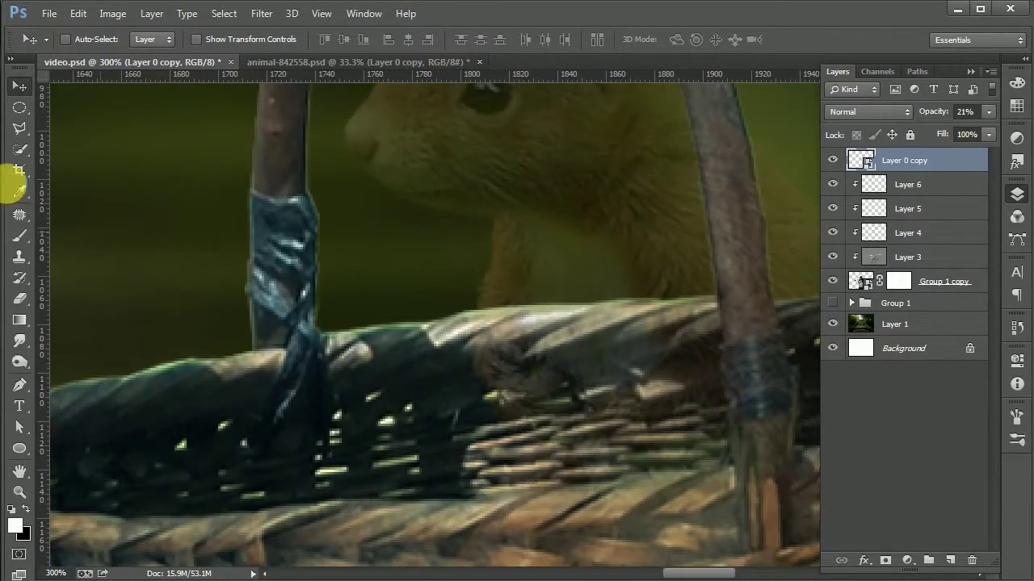
pyautogui.click(21, 128)
pyautogui.scroll(-3, 266, 262)
pyautogui.hscroll(-3, 266, 263)
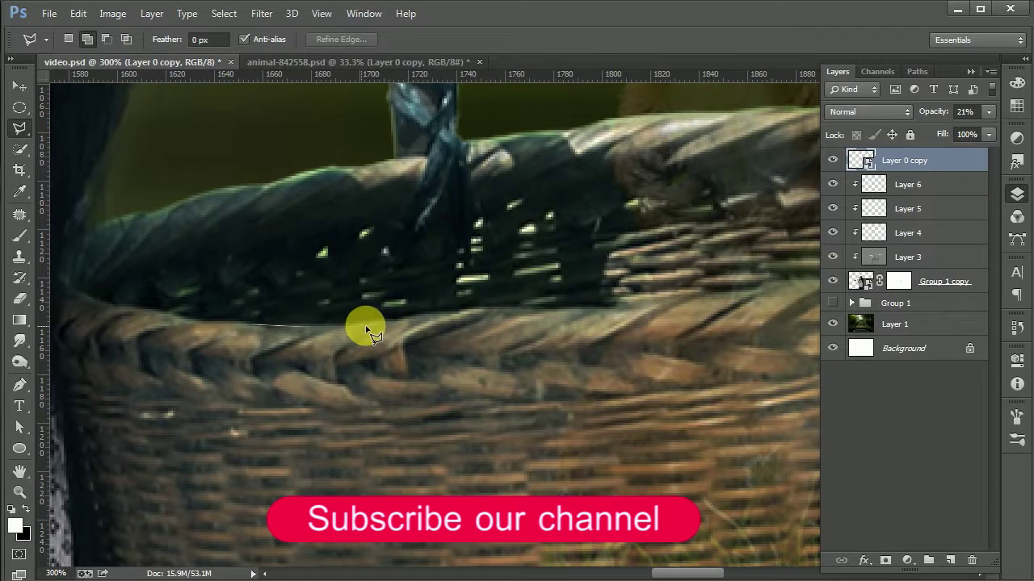
pyautogui.click(704, 297)
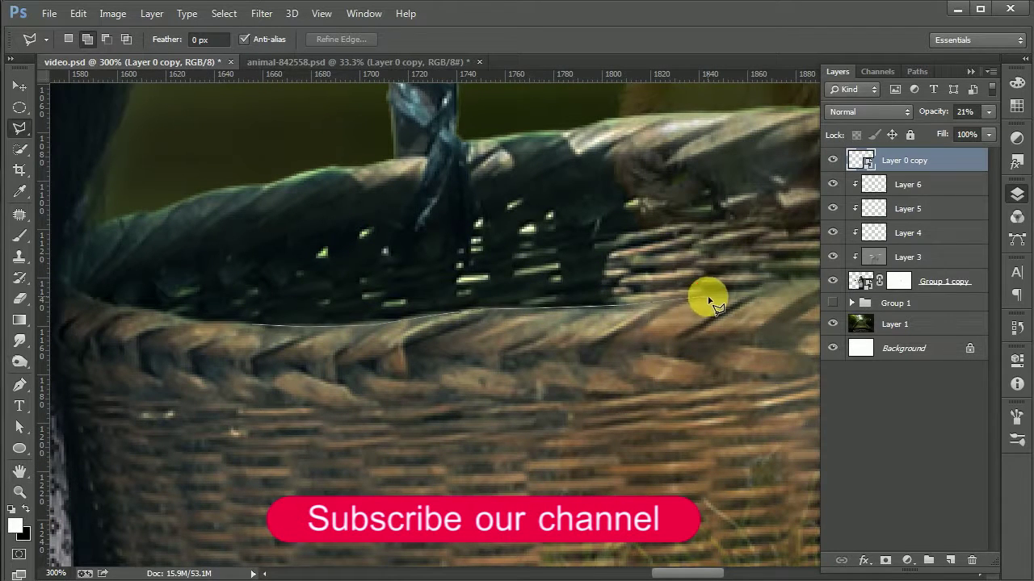
pyautogui.hscroll(3, 484, 351)
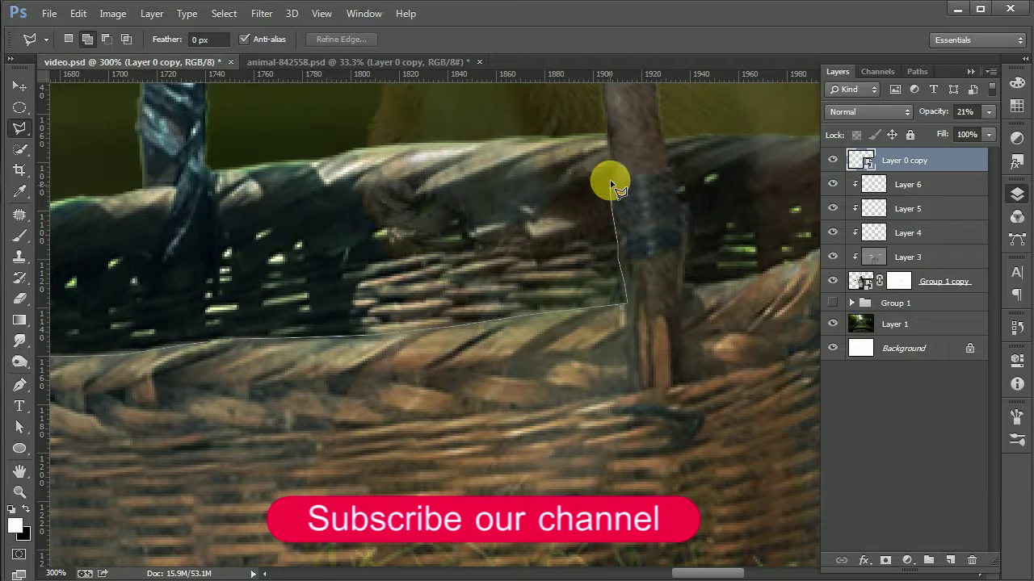
pyautogui.click(606, 105)
pyautogui.click(602, 344)
pyautogui.scroll(3, 516, 389)
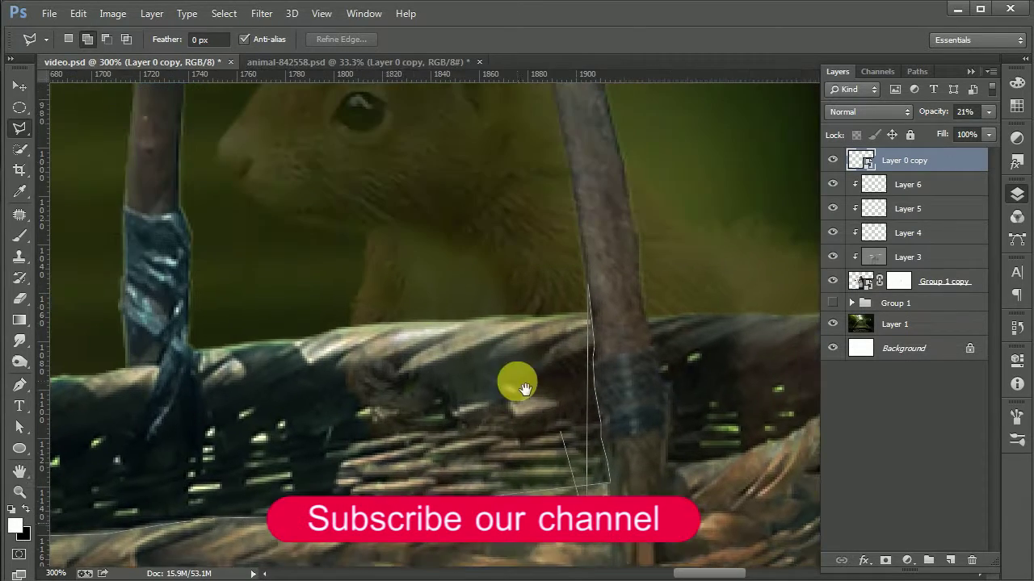
pyautogui.click(560, 136)
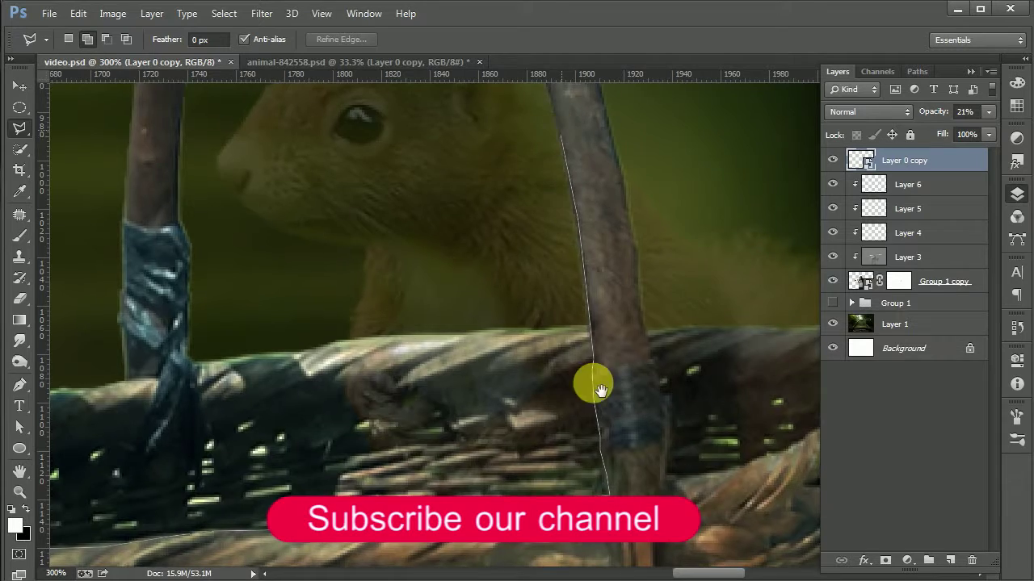
pyautogui.scroll(5, 600, 390)
pyautogui.click(581, 349)
# - Continue the outline around the squirrel's head, undoing misplaced points, back to the rim
pyautogui.click(558, 242)
pyautogui.click(515, 191)
pyautogui.click(375, 151)
pyautogui.click(188, 191)
pyautogui.click(90, 301)
pyautogui.press('BackSpace')
pyautogui.press('BackSpace')
pyautogui.press('BackSpace')
pyautogui.press('BackSpace')
pyautogui.click(473, 176)
pyautogui.click(299, 168)
pyautogui.click(181, 258)
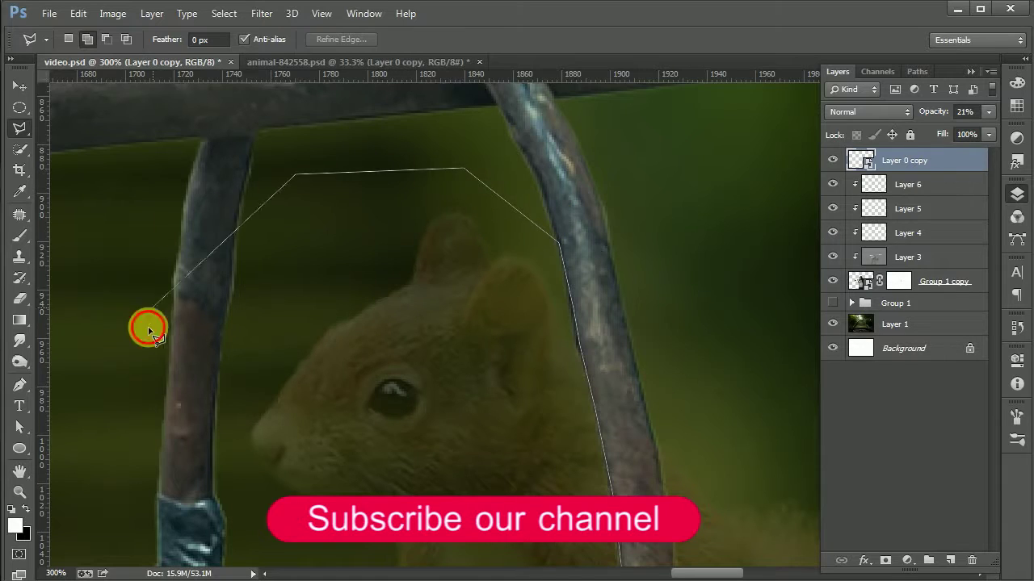
pyautogui.moveTo(146, 325); pyautogui.dragTo(491, 143)
pyautogui.click(288, 277)
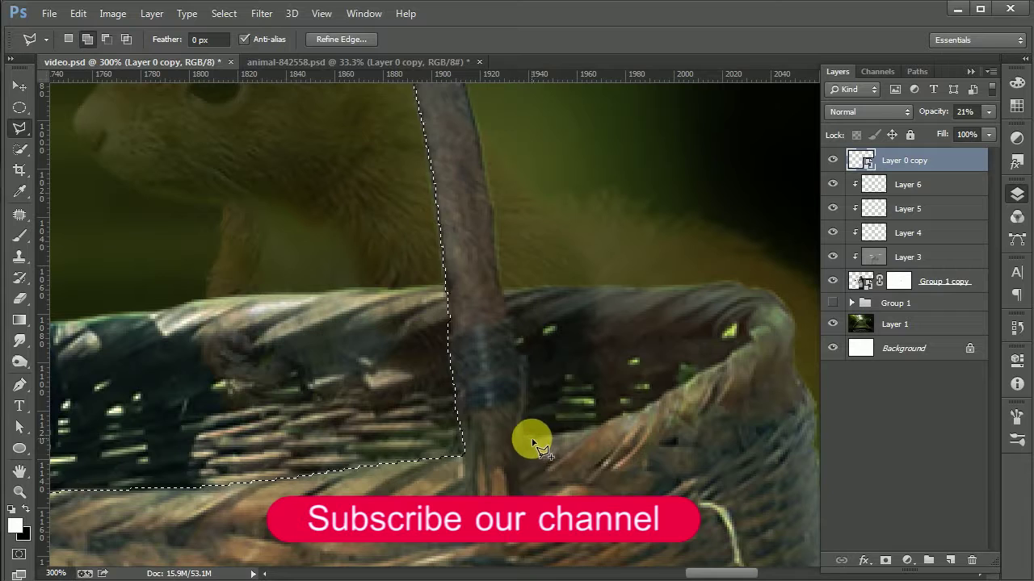
# - Trace the rim and handle's right edge, close the selection, and restore 100% opacity
pyautogui.click(729, 363)
pyautogui.click(683, 379)
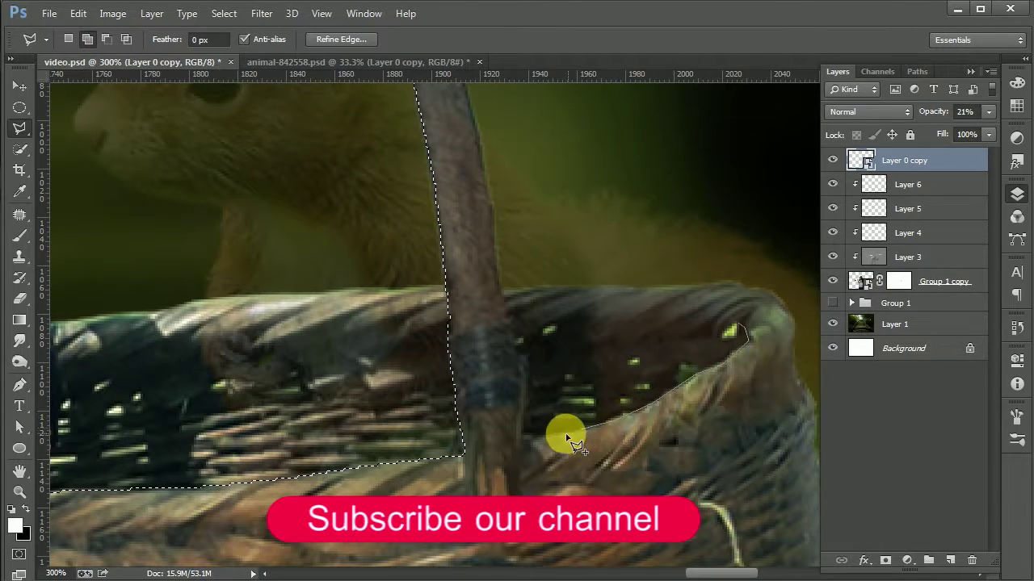
pyautogui.click(526, 368)
pyautogui.click(503, 297)
pyautogui.click(492, 207)
pyautogui.click(473, 116)
pyautogui.moveTo(494, 346); pyautogui.dragTo(526, 463)
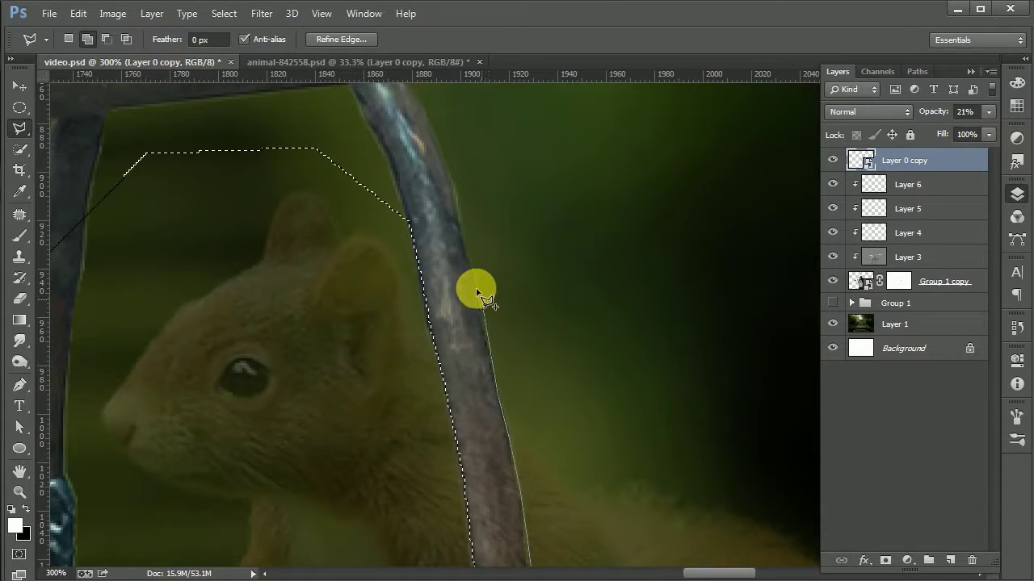
pyautogui.click(467, 174)
pyautogui.click(604, 183)
pyautogui.keyDown('alt'); pyautogui.click(737, 277); pyautogui.keyUp('alt')
pyautogui.keyDown('alt'); pyautogui.click(737, 277); pyautogui.keyUp('alt')
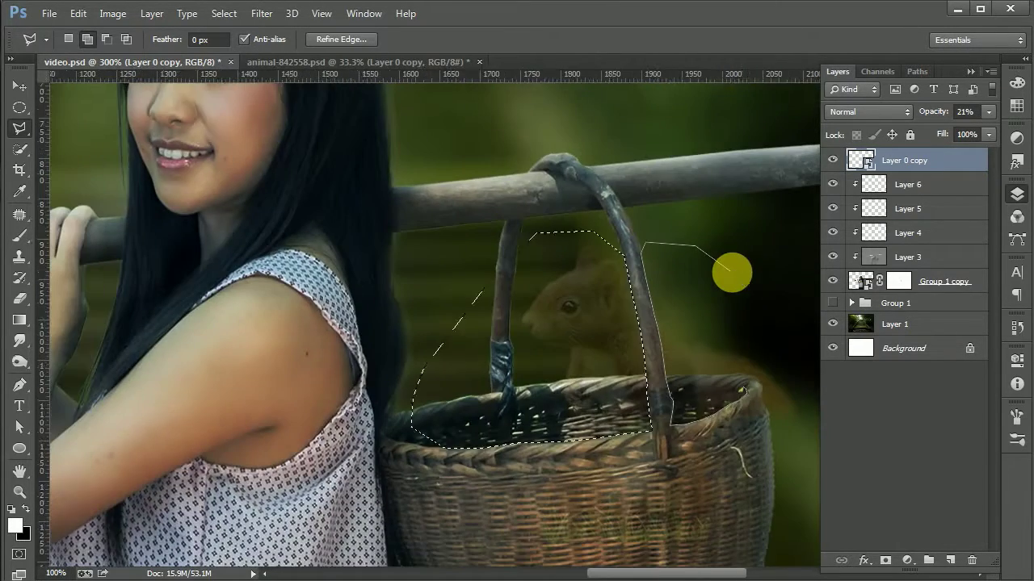
pyautogui.moveTo(731, 273); pyautogui.dragTo(607, 364)
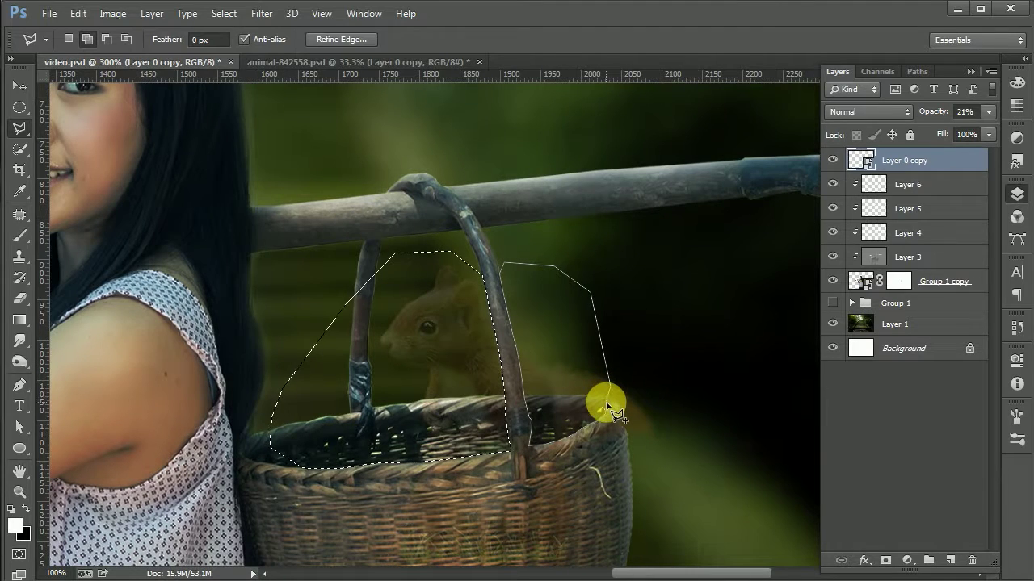
pyautogui.doubleClick(606, 404)
pyautogui.moveTo(937, 111); pyautogui.dragTo(1001, 111)
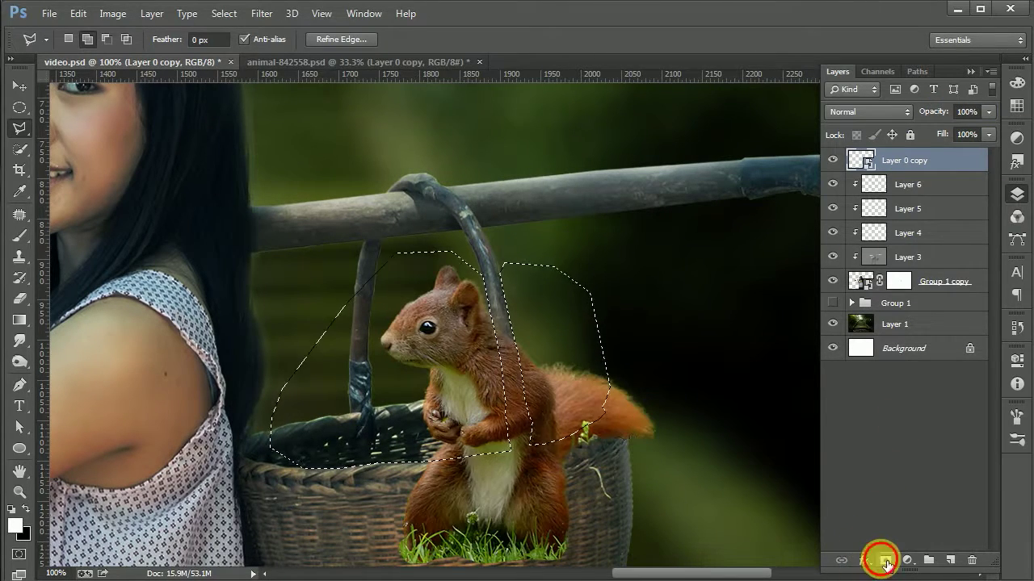
# - Add a layer mask from the selection and paint white to restore the tail fur
pyautogui.click(886, 560)
pyautogui.hotkey('ctrl', '+')
pyautogui.hotkey('ctrl', '+')
pyautogui.moveTo(771, 394)
pyautogui.mouseDown()
pyautogui.moveTo(614, 404)
pyautogui.moveTo(670, 317)
pyautogui.mouseUp()
pyautogui.click(21, 235)
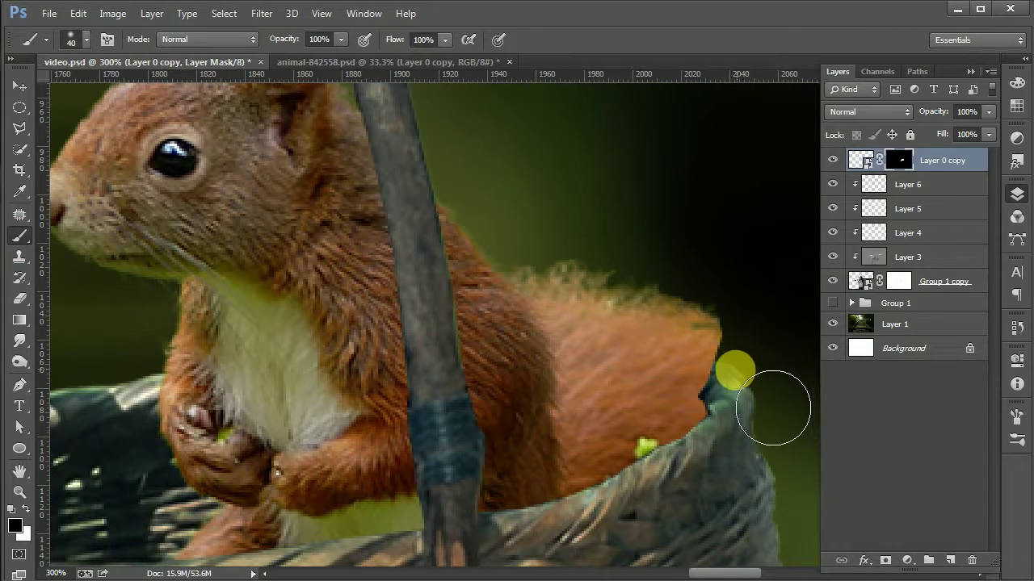
pyautogui.hscroll(3, 395, 395)
pyautogui.moveTo(565, 379)
pyautogui.mouseDown()
pyautogui.moveTo(754, 490)
pyautogui.moveTo(627, 415)
pyautogui.moveTo(715, 525)
pyautogui.mouseUp()
pyautogui.moveTo(679, 478)
pyautogui.mouseDown()
pyautogui.moveTo(565, 422)
pyautogui.moveTo(521, 431)
pyautogui.moveTo(671, 420)
pyautogui.mouseUp()
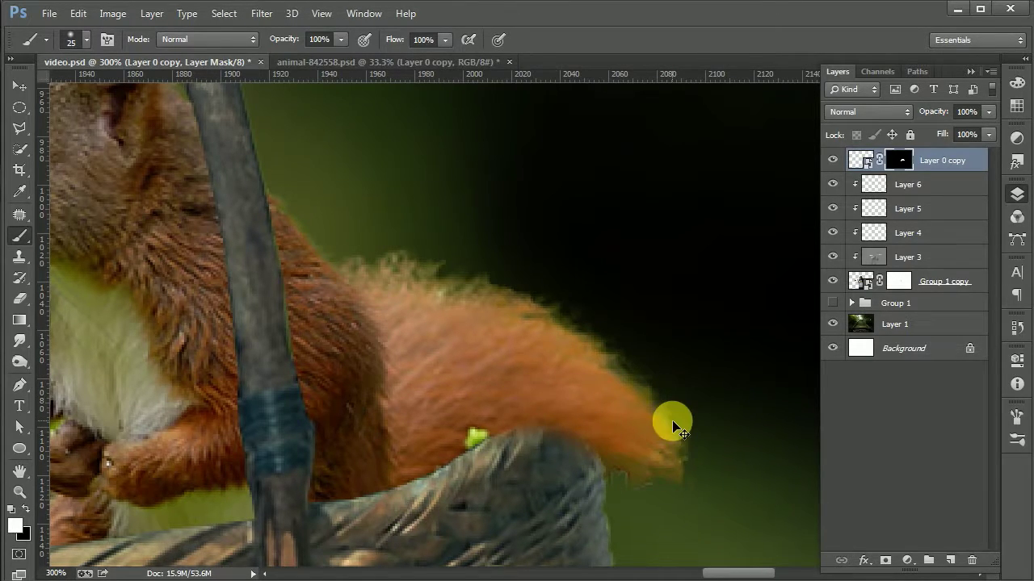
pyautogui.scroll(-5, 671, 419)
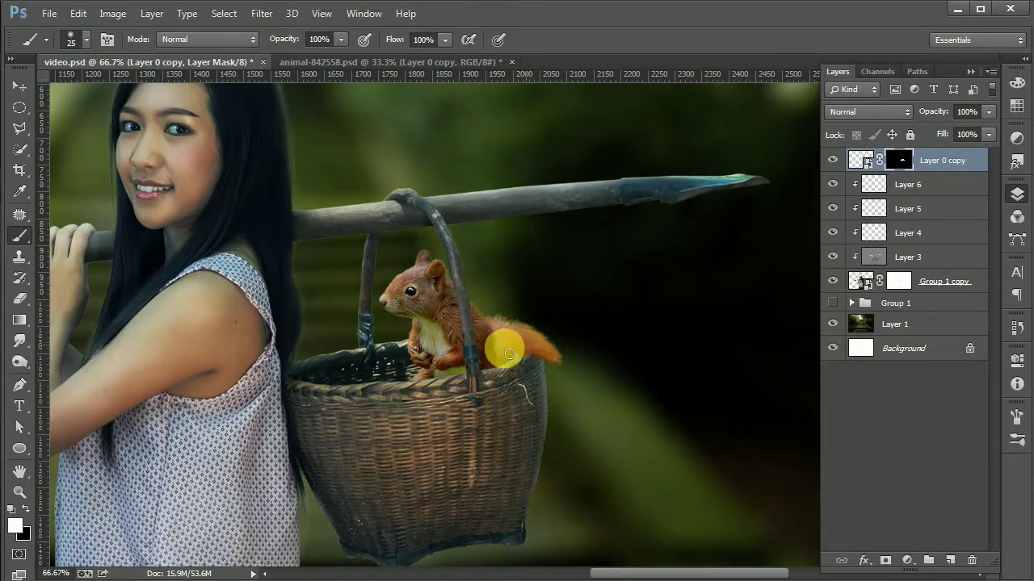
# - Recentre the basket in view and switch back to the Move tool
pyautogui.moveTo(460, 465); pyautogui.dragTo(525, 453)
pyautogui.scroll(1, 516, 323)
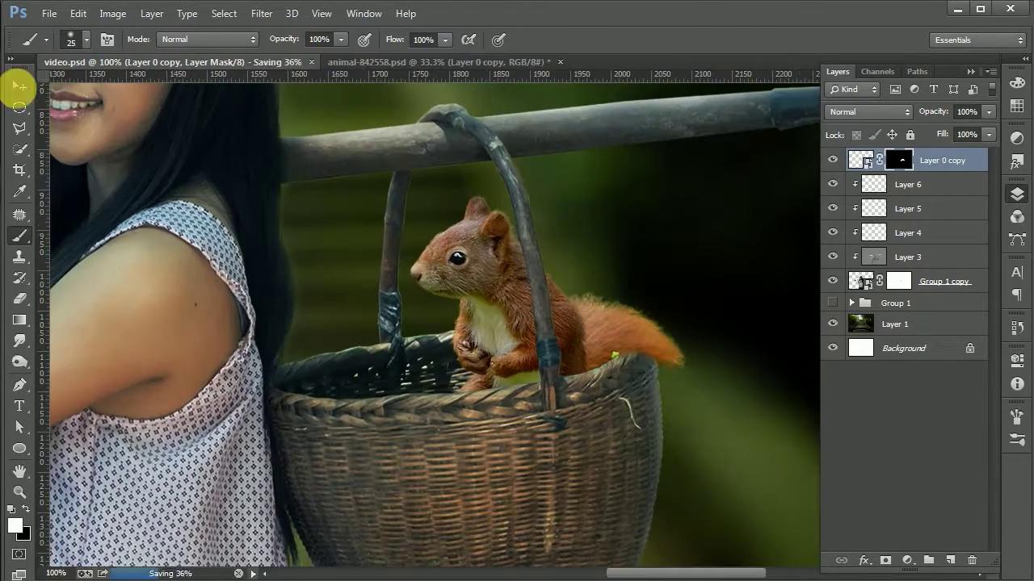
pyautogui.click(20, 86)
pyautogui.click(907, 559)
# - Add a Brightness/Contrast adjustment with brightness -15 and contrast 20
pyautogui.click(937, 266)
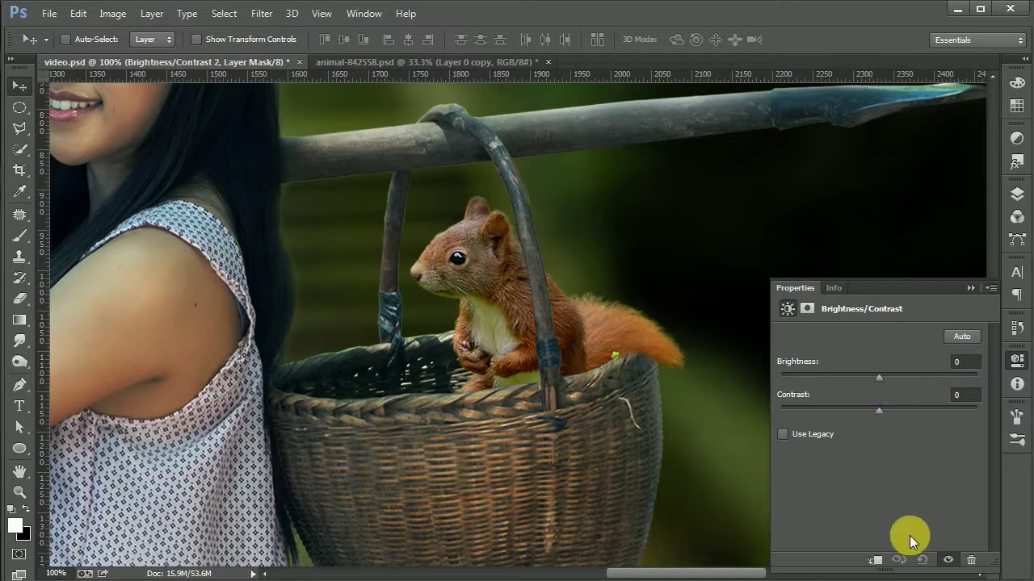
pyautogui.moveTo(867, 374); pyautogui.dragTo(869, 377)
pyautogui.moveTo(888, 412); pyautogui.dragTo(898, 413)
pyautogui.click(970, 288)
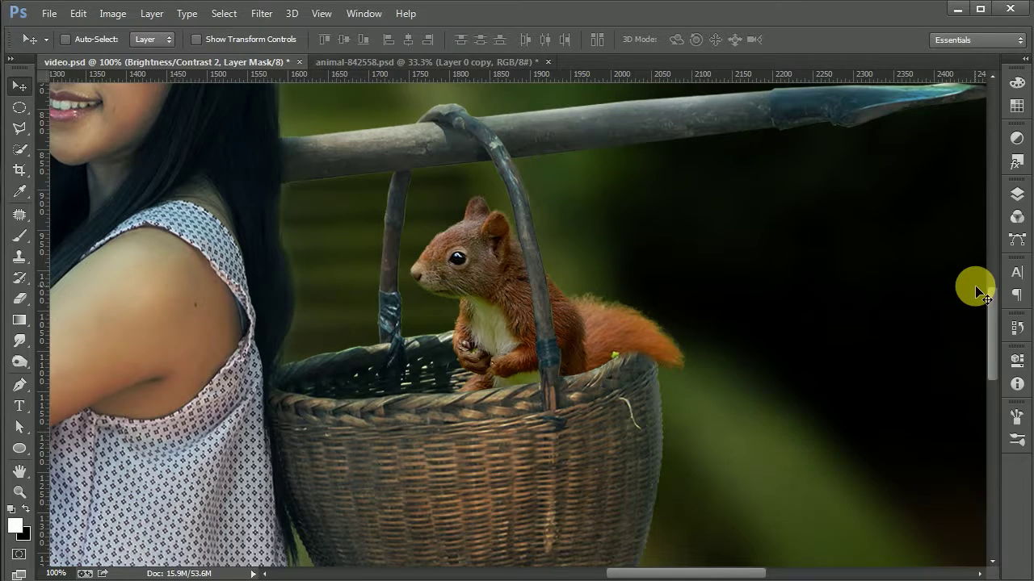
# - Save the document, zoom back to 100% on the basket, and select Layer 6
pyautogui.hotkey('ctrl', '-')
pyautogui.hotkey('ctrl', '-')
pyautogui.hotkey('ctrl', 's')
pyautogui.hotkey('ctrl', '-')
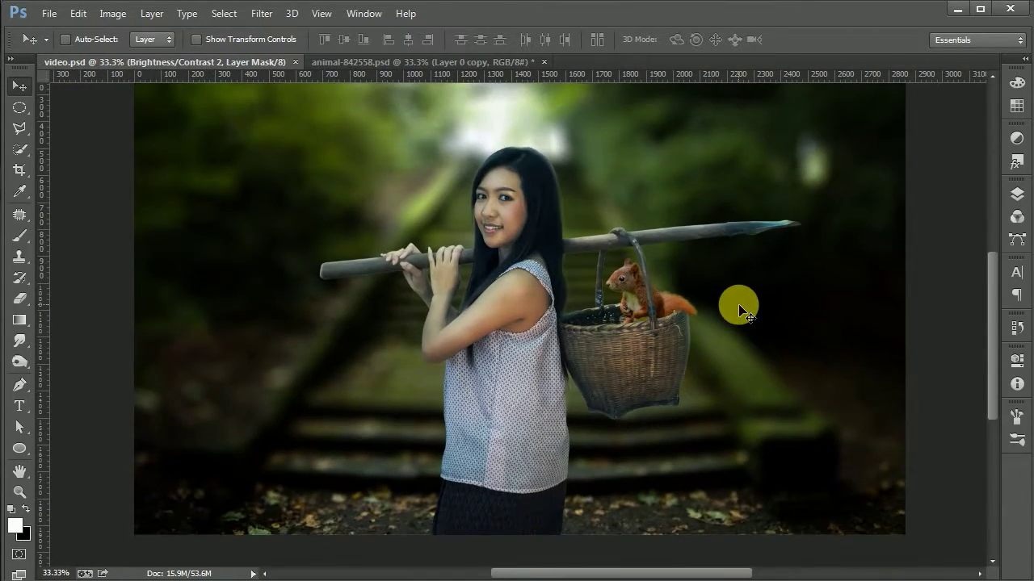
pyautogui.hotkey('ctrl', '+')
pyautogui.hotkey('ctrl', '+')
pyautogui.hotkey('ctrl', '+')
pyautogui.moveTo(744, 312); pyautogui.dragTo(565, 323)
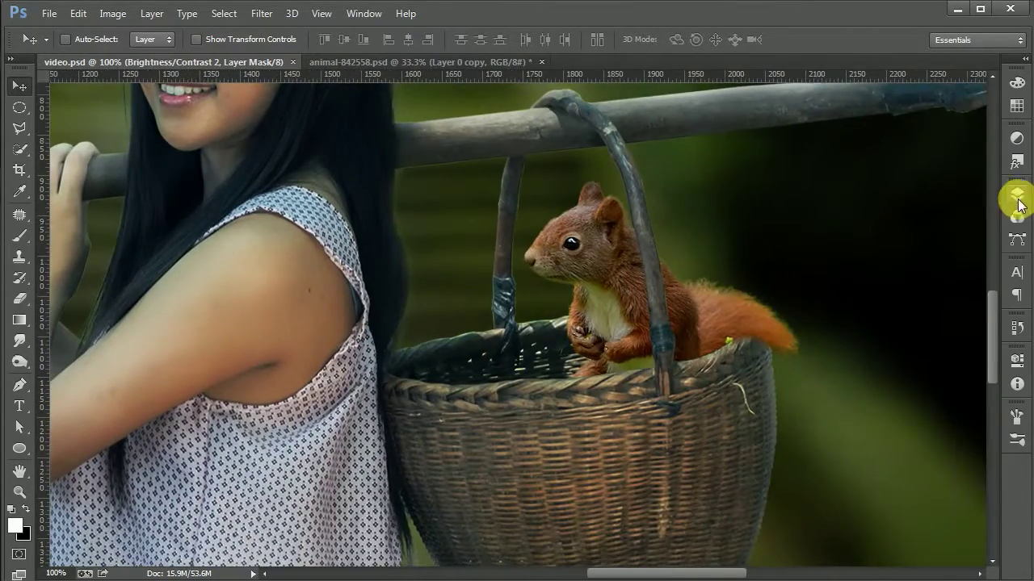
pyautogui.click(1017, 194)
pyautogui.click(928, 208)
# - Paint a black shadow along the tail beside the basket on Layer 7 at 40% opacity
pyautogui.click(950, 560)
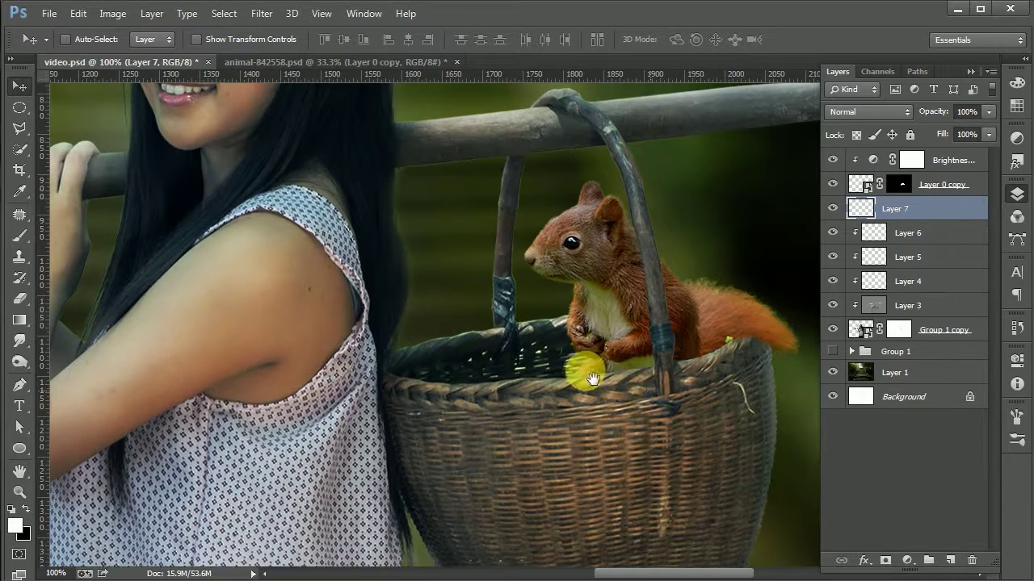
pyautogui.moveTo(586, 364); pyautogui.dragTo(521, 342)
pyautogui.click(20, 235)
pyautogui.click(24, 508)
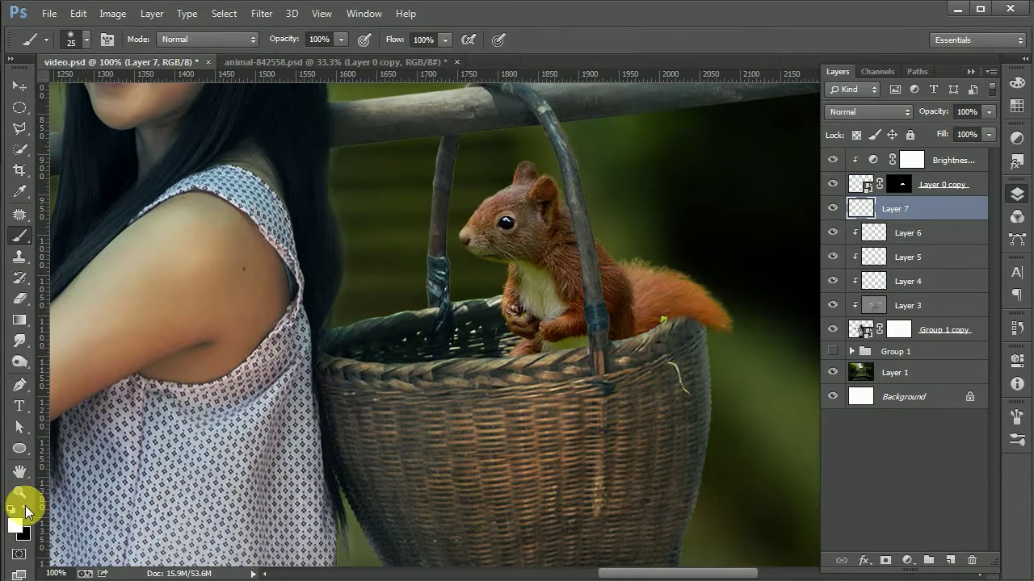
pyautogui.moveTo(720, 353)
pyautogui.mouseDown()
pyautogui.moveTo(714, 361)
pyautogui.moveTo(688, 341)
pyautogui.moveTo(716, 402)
pyautogui.mouseUp()
pyautogui.moveTo(907, 117); pyautogui.dragTo(894, 121)
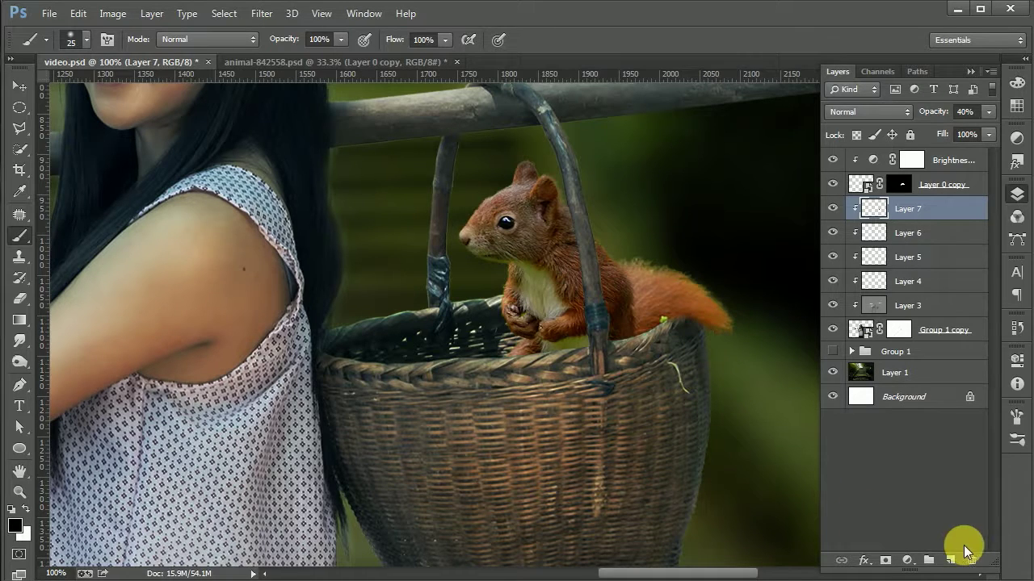
# - Add Layer 8 at 56% opacity and save the composite
pyautogui.click(950, 559)
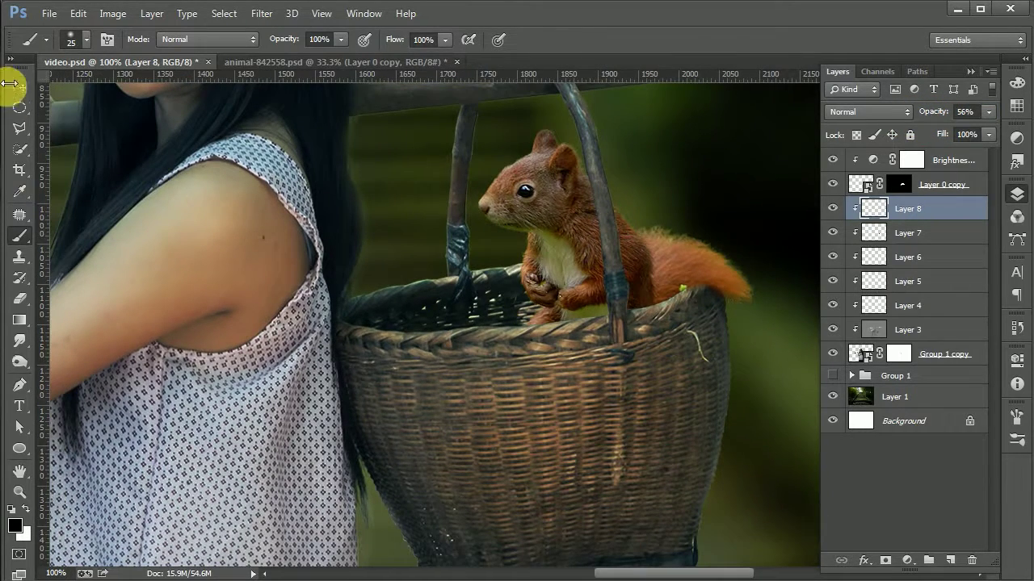
pyautogui.click(20, 85)
pyautogui.hotkey('ctrl', '-')
pyautogui.hotkey('ctrl', 's')
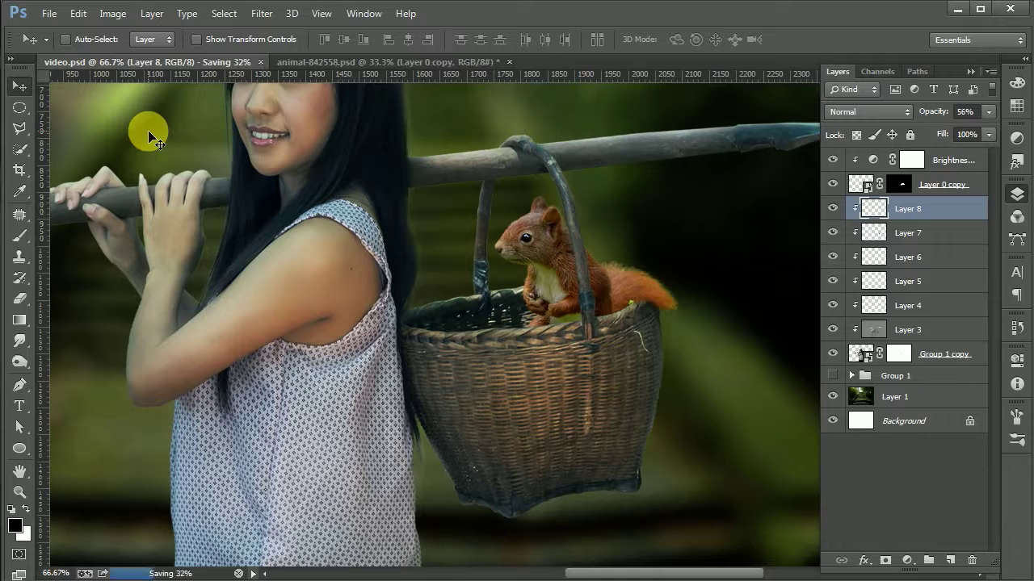
pyautogui.click(959, 165)
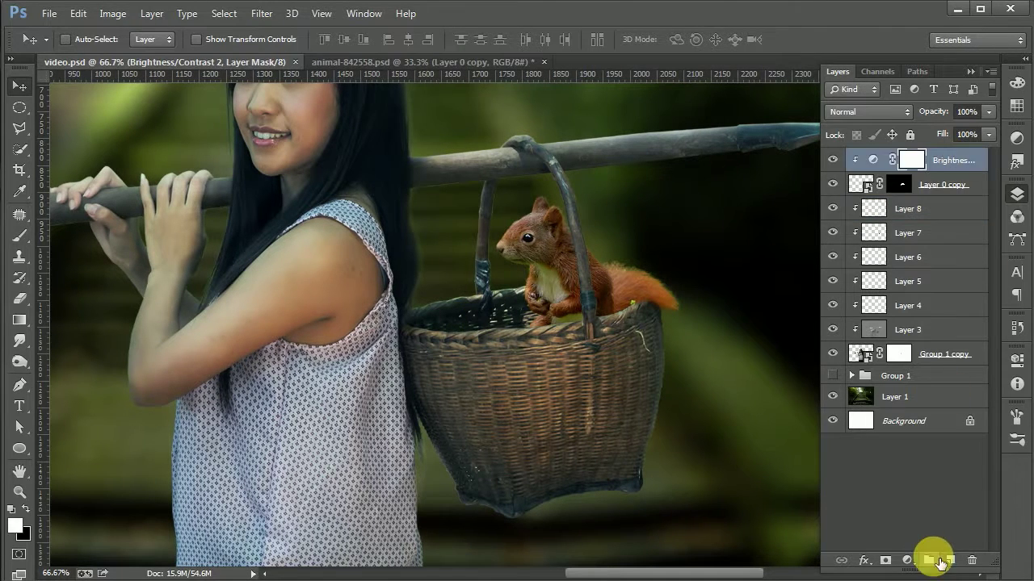
# - Add Layer 9 filled with 50% gray, clipped to the squirrel's adjustment, in Overlay mode
pyautogui.click(906, 560)
pyautogui.click(749, 475)
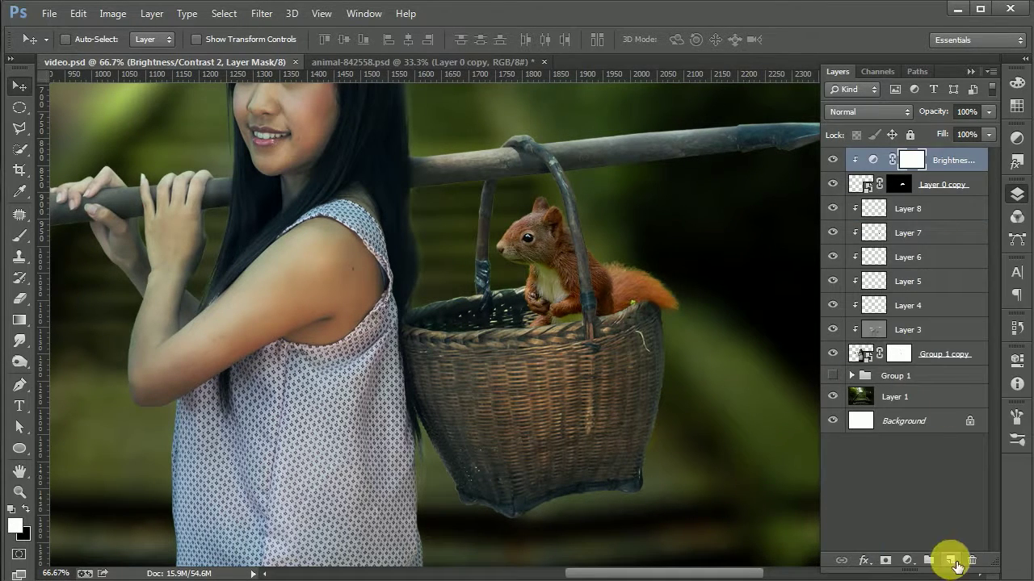
pyautogui.click(950, 560)
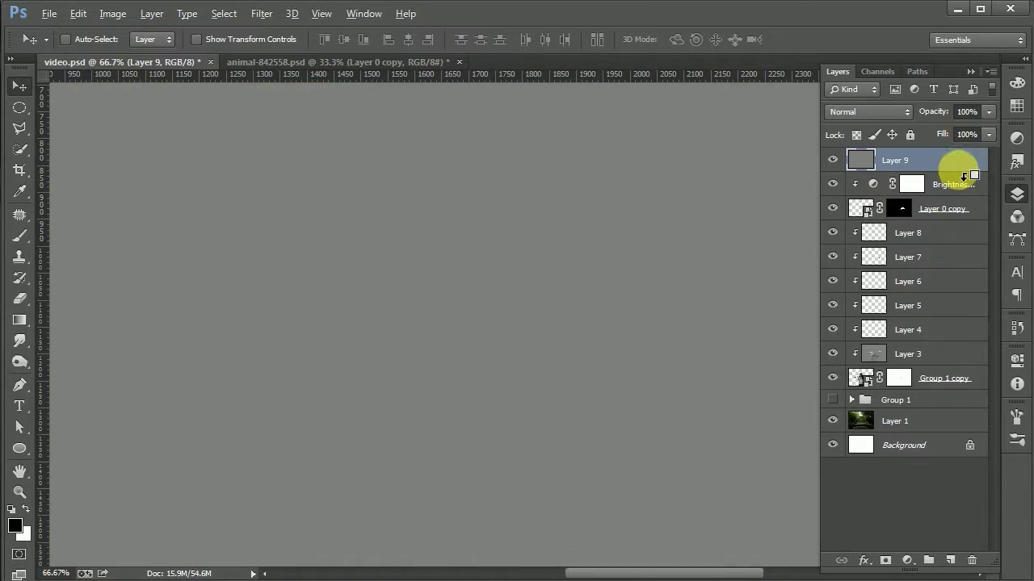
pyautogui.keyDown('alt'); pyautogui.click(950, 173); pyautogui.keyUp('alt')
pyautogui.scroll(1, 669, 272)
pyautogui.click(868, 112)
pyautogui.click(839, 323)
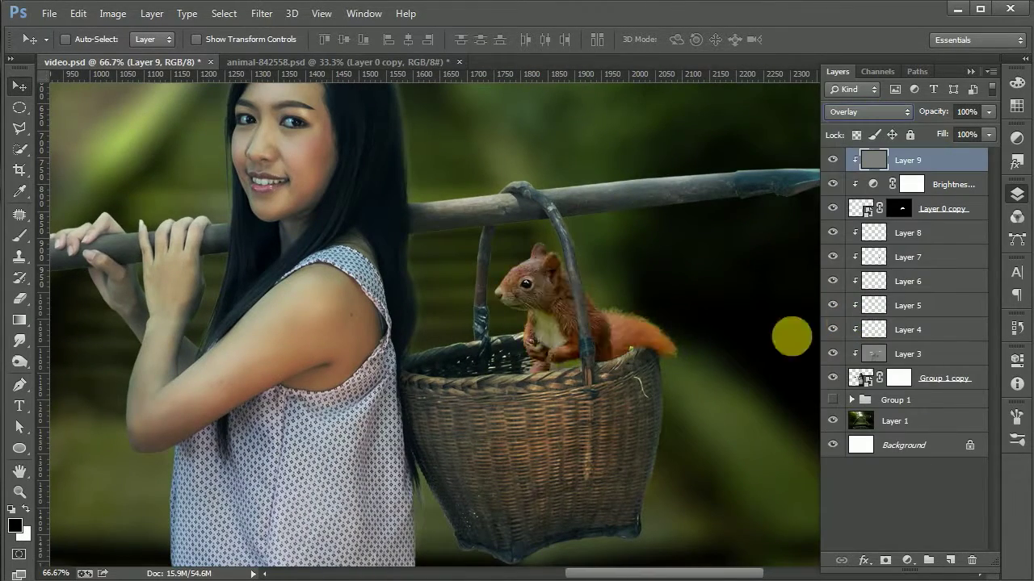
pyautogui.scroll(1, 537, 363)
pyautogui.click(20, 235)
pyautogui.click(19, 361)
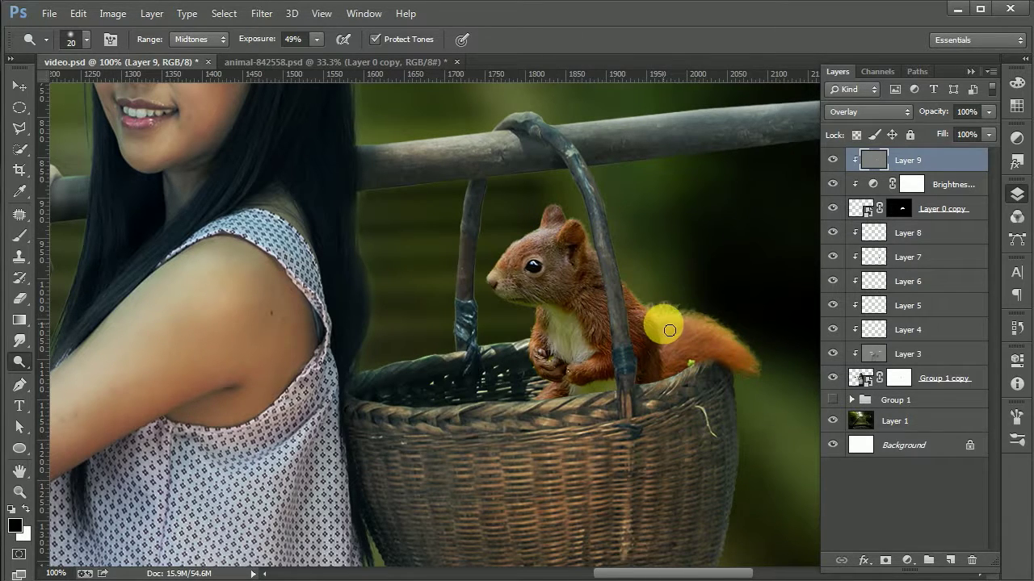
# - Dodge the squirrel's tail and chest at 14% exposure on the gray Overlay layer
pyautogui.moveTo(305, 57); pyautogui.dragTo(287, 58)
pyautogui.moveTo(692, 319); pyautogui.dragTo(751, 356)
pyautogui.press('[')
pyautogui.press('[')
pyautogui.moveTo(557, 419); pyautogui.dragTo(535, 323)
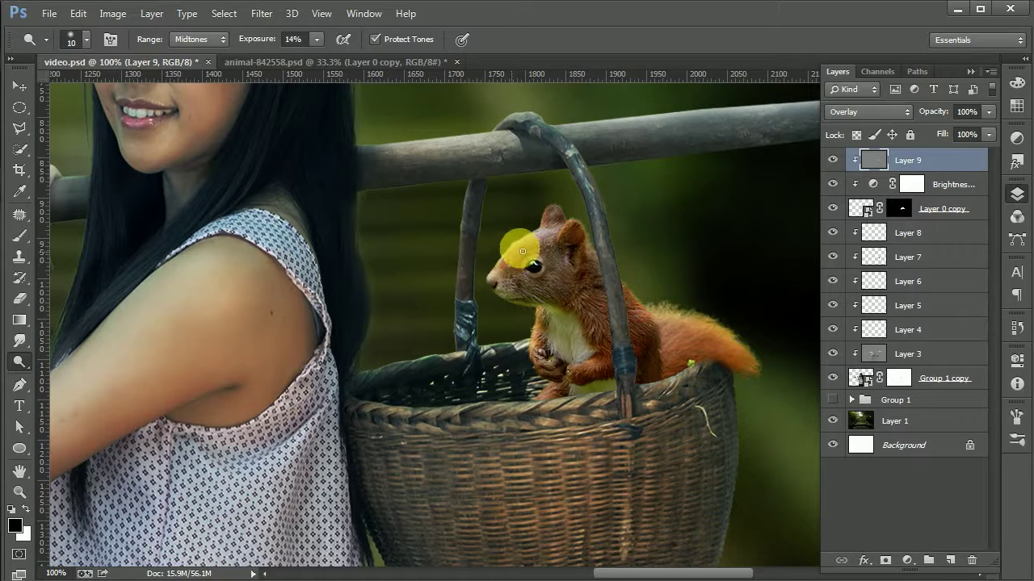
pyautogui.hotkey('ctrl', '-')
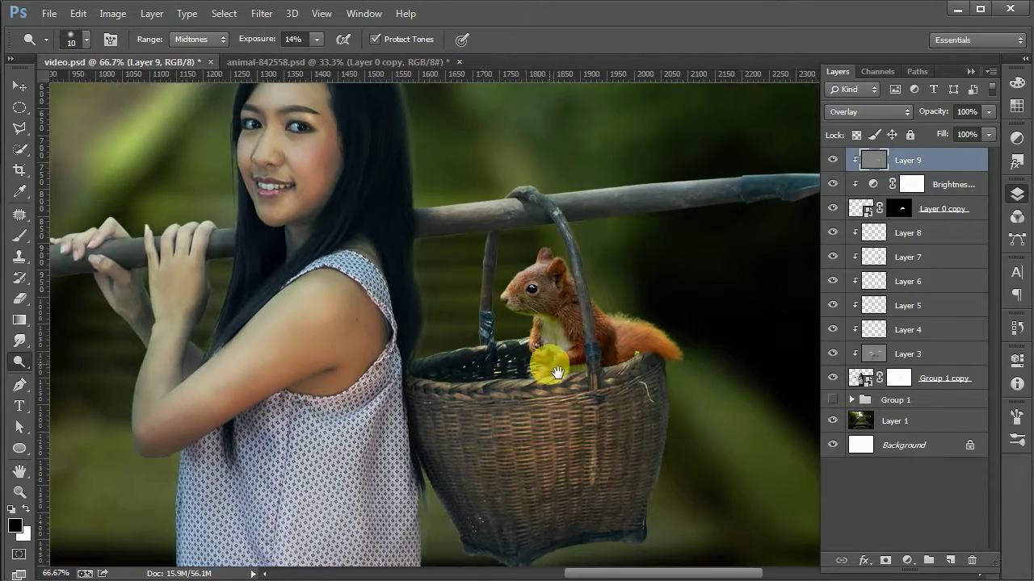
pyautogui.scroll(-1, 554, 334)
# - Burn along the basket's right edge to darken the rim, then check the shading
pyautogui.moveTo(18, 371); pyautogui.dragTo(72, 383)
pyautogui.hotkey('ctrl', '+')
pyautogui.moveTo(631, 432)
pyautogui.mouseDown()
pyautogui.moveTo(740, 414)
pyautogui.moveTo(647, 422)
pyautogui.moveTo(733, 362)
pyautogui.moveTo(578, 377)
pyautogui.mouseUp()
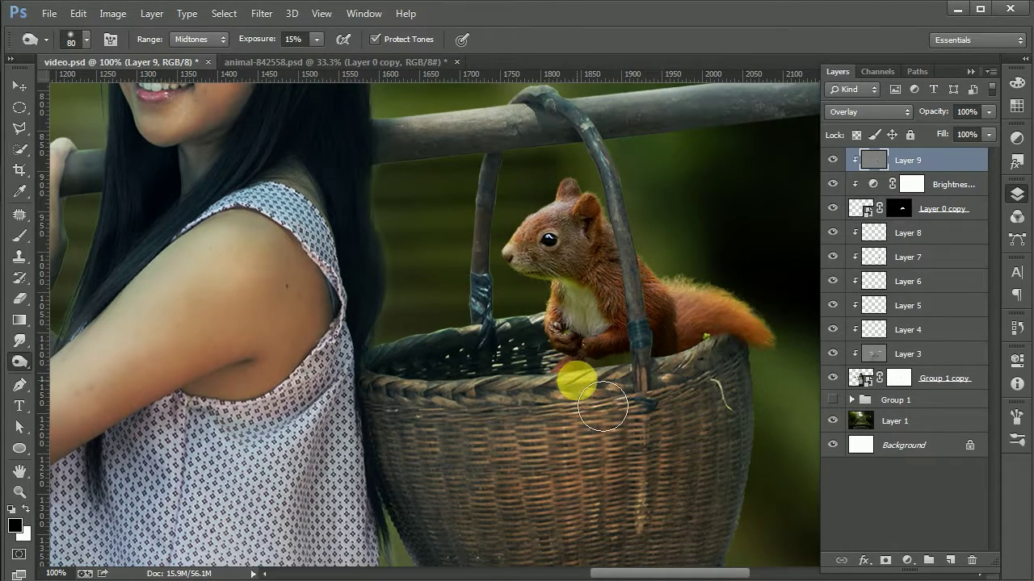
pyautogui.hotkey('ctrl', '-')
pyautogui.hotkey('ctrl', '-')
pyautogui.hotkey('ctrl', '-')
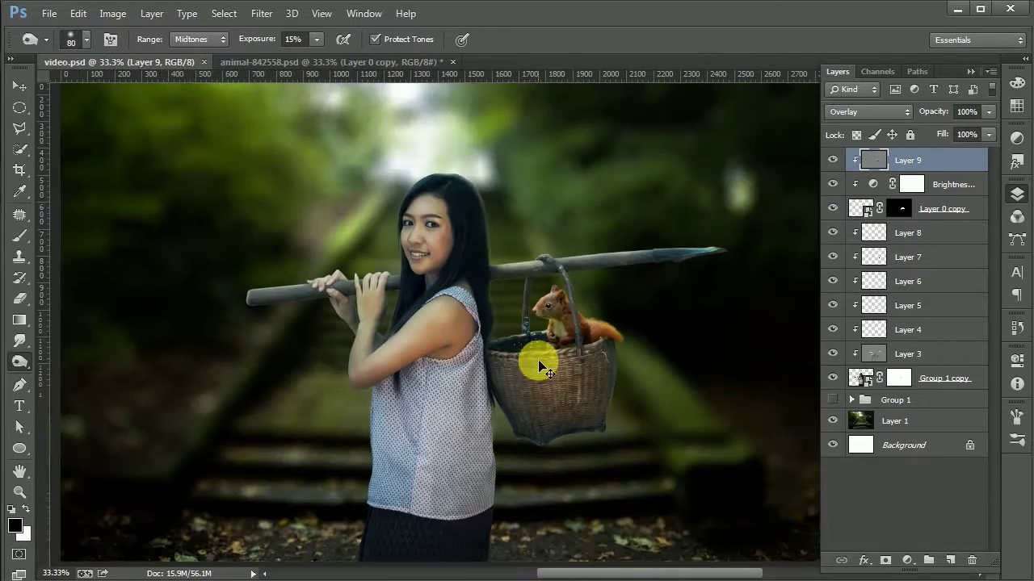
pyautogui.press('v')
pyautogui.scroll(2, 664, 419)
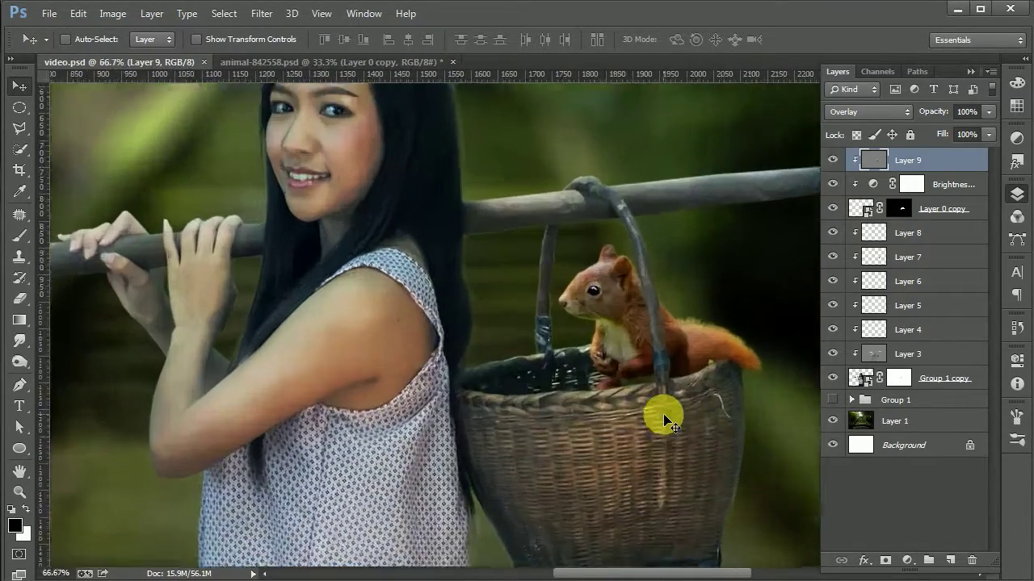
pyautogui.scroll(1, 662, 415)
pyautogui.click(901, 208)
# - Paint the Layer 0 copy mask along the basket rim to refine the squirrel's edge
pyautogui.click(14, 239)
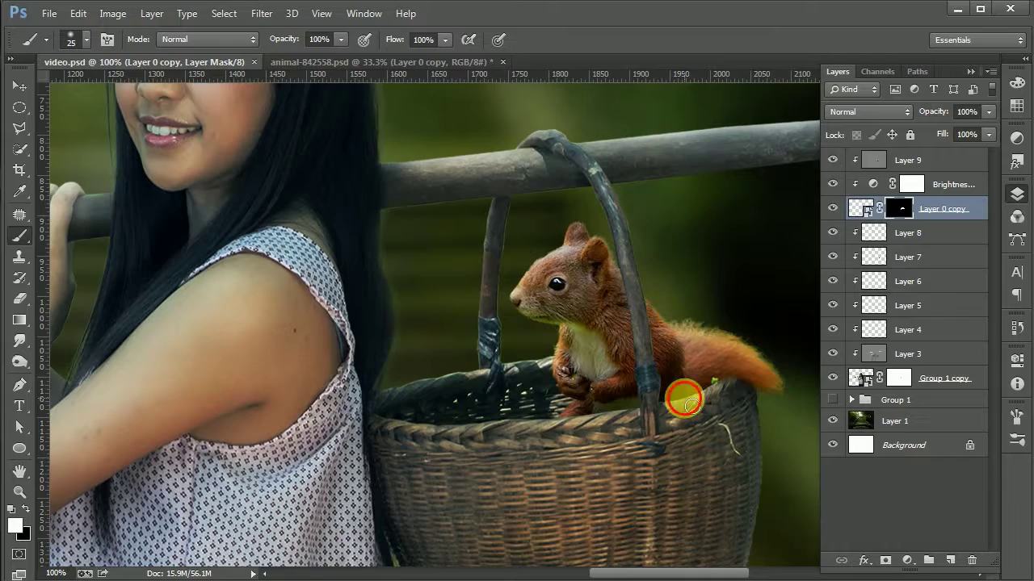
pyautogui.scroll(1, 697, 411)
pyautogui.moveTo(585, 464)
pyautogui.mouseDown()
pyautogui.moveTo(517, 422)
pyautogui.moveTo(586, 396)
pyautogui.moveTo(554, 411)
pyautogui.moveTo(582, 420)
pyautogui.mouseUp()
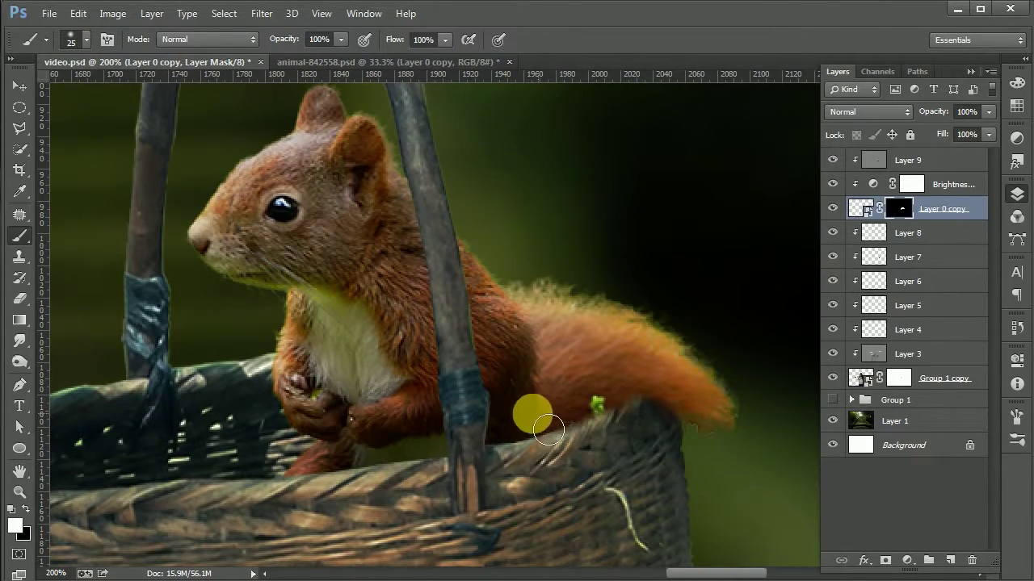
pyautogui.scroll(-2, 675, 422)
pyautogui.scroll(-1, 675, 421)
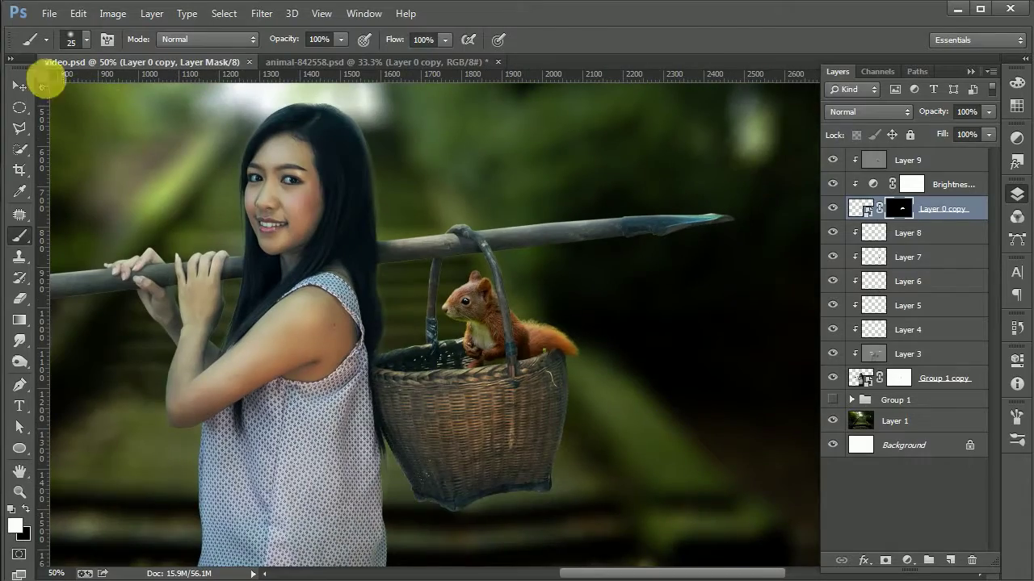
pyautogui.click(20, 86)
pyautogui.scroll(-1, 299, 193)
pyautogui.moveTo(438, 323); pyautogui.dragTo(468, 336)
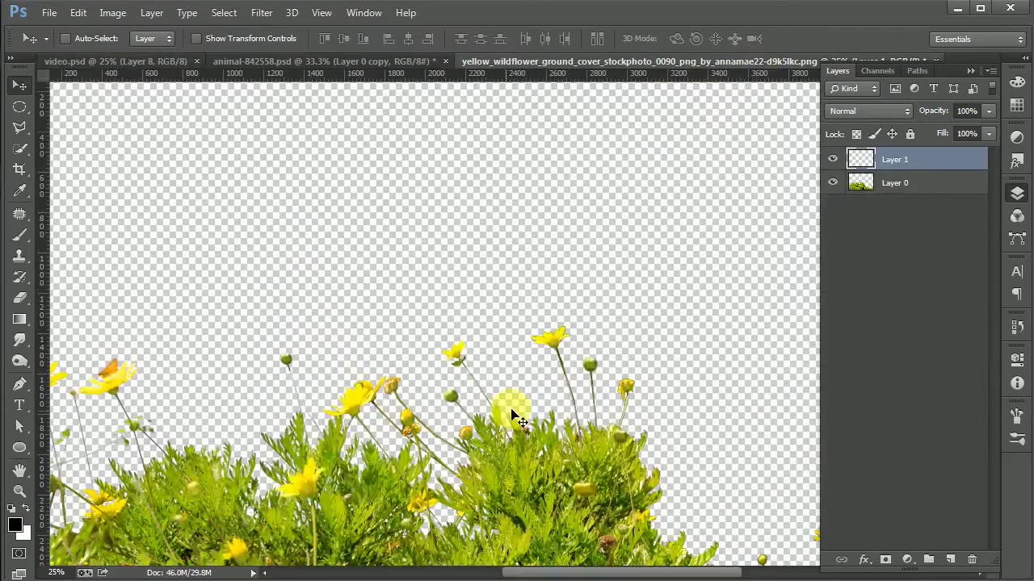
# - Bring the wildflower into the composite as Layer 10 and scale it to about 73%
pyautogui.moveTo(517, 420); pyautogui.dragTo(661, 382)
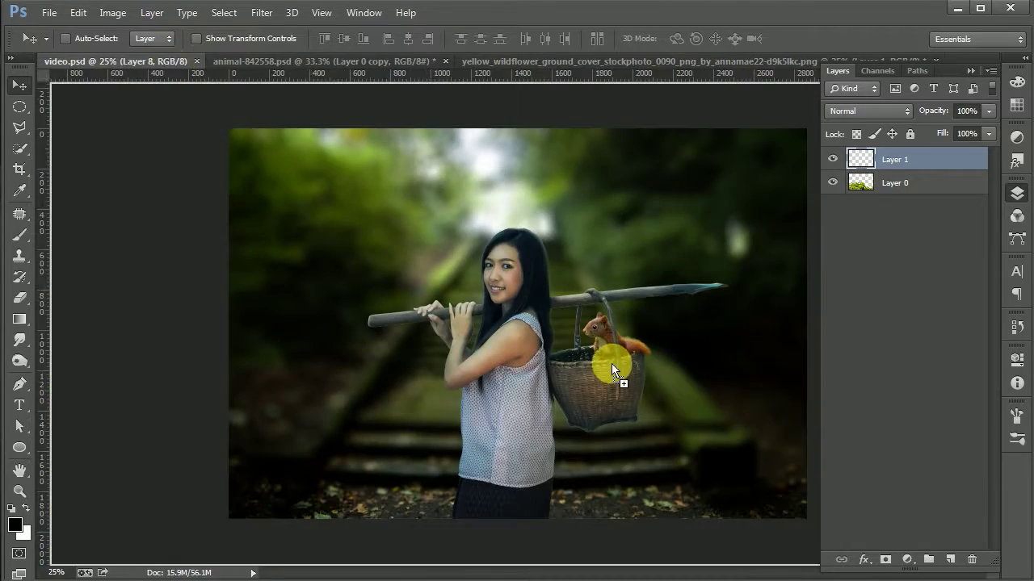
pyautogui.scroll(2, 660, 383)
pyautogui.hotkey('ctrl', 't')
pyautogui.moveTo(699, 211)
pyautogui.mouseDown()
pyautogui.moveTo(649, 307)
pyautogui.moveTo(509, 331)
pyautogui.moveTo(525, 346)
pyautogui.mouseUp()
pyautogui.press('Return')
pyautogui.press('e')
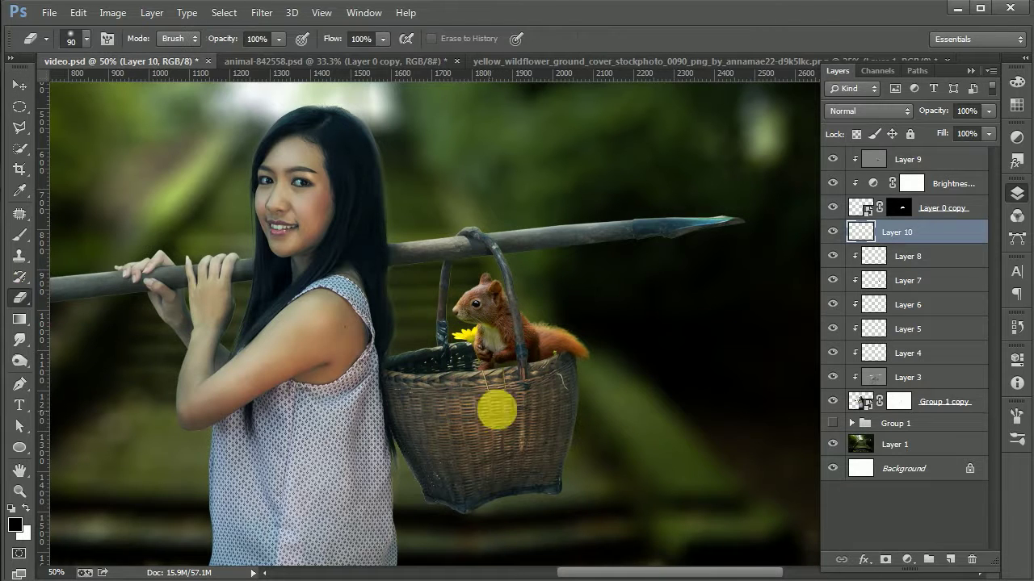
pyautogui.press('v')
# - Duplicate the flower, rotate the copy 90° clockwise, and place it beside the squirrel
pyautogui.moveTo(485, 339); pyautogui.dragTo(581, 316)
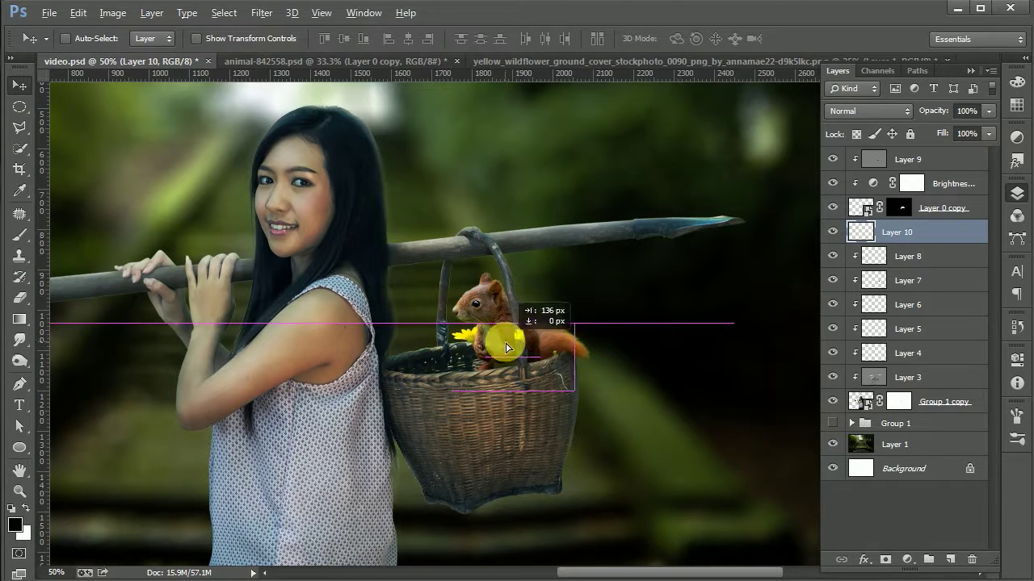
pyautogui.hotkey('ctrl', 't')
pyautogui.rightClick(568, 318)
pyautogui.click(602, 525)
pyautogui.press('Return')
pyautogui.moveTo(593, 339); pyautogui.dragTo(531, 322)
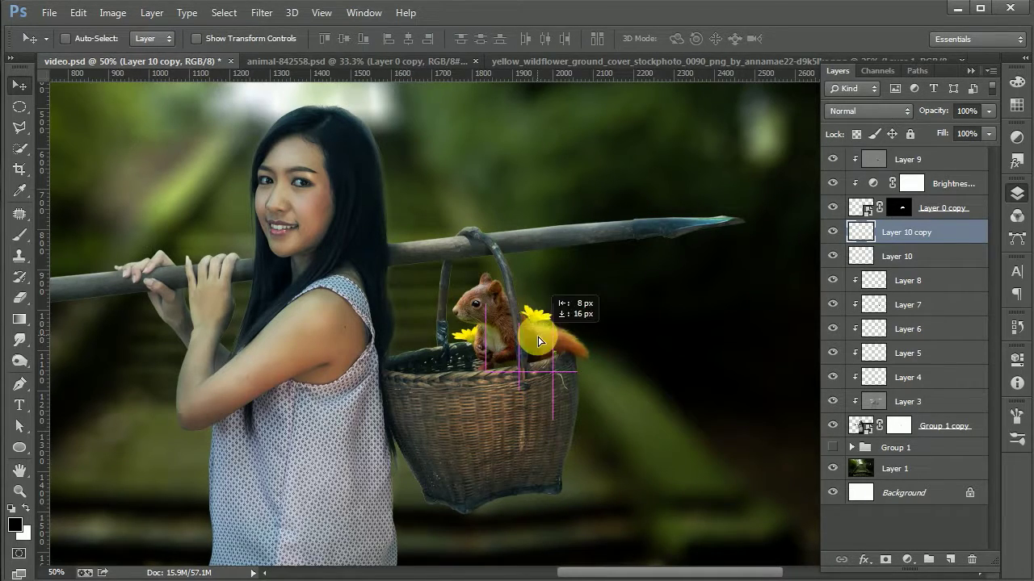
pyautogui.keyDown('ctrl'); pyautogui.click(540, 341); pyautogui.keyUp('ctrl')
pyautogui.hotkey('ctrl', '+')
# - Duplicate the squirrel's three layers and convert the copies into one smart object
pyautogui.press('l')
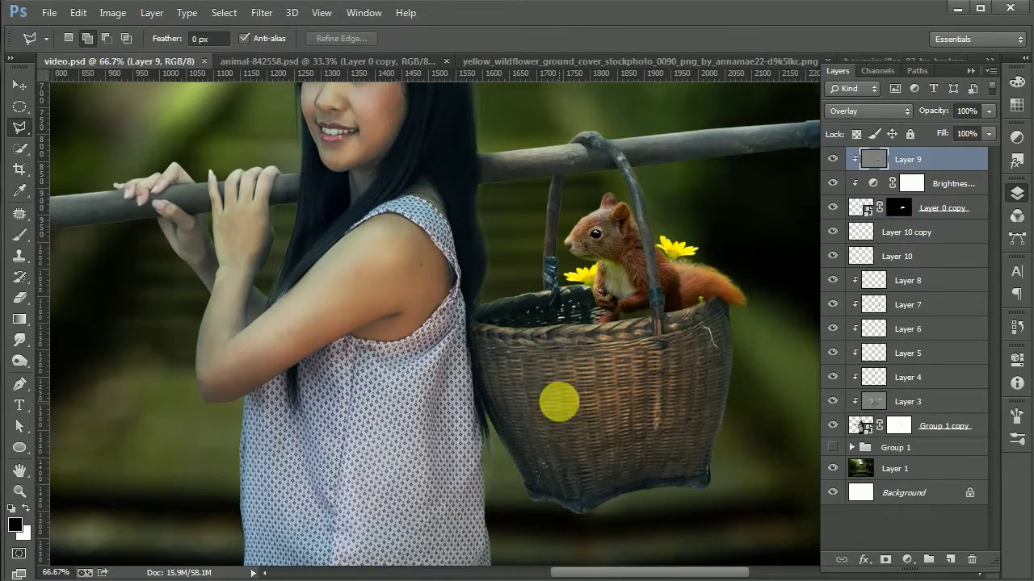
pyautogui.moveTo(559, 402); pyautogui.dragTo(457, 408)
pyautogui.press('v')
pyautogui.keyDown('shift'); pyautogui.click(953, 184); pyautogui.keyUp('shift')
pyautogui.keyDown('shift'); pyautogui.click(955, 205); pyautogui.keyUp('shift')
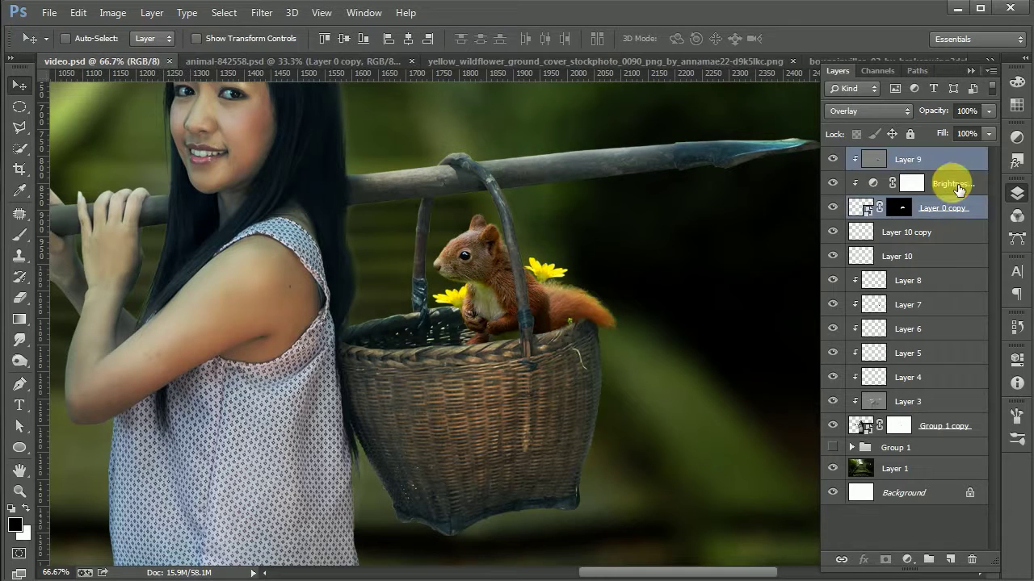
pyautogui.moveTo(953, 184); pyautogui.dragTo(951, 559)
pyautogui.rightClick(948, 161)
pyautogui.click(825, 129)
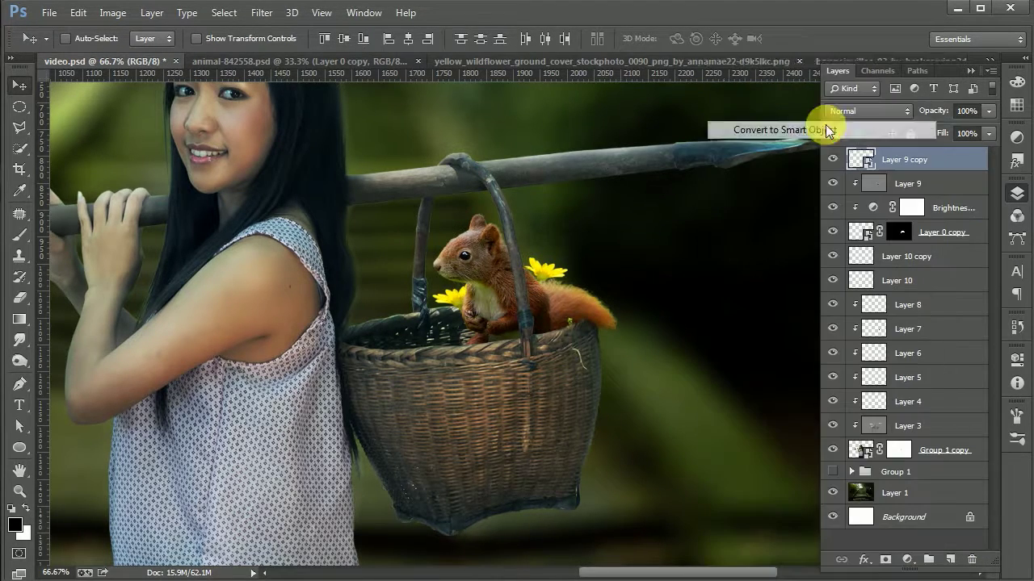
# - Rasterize the smart object and transform the squirrel copy, moving it to the left
pyautogui.click(11, 277)
pyautogui.click(508, 307)
pyautogui.click(503, 189)
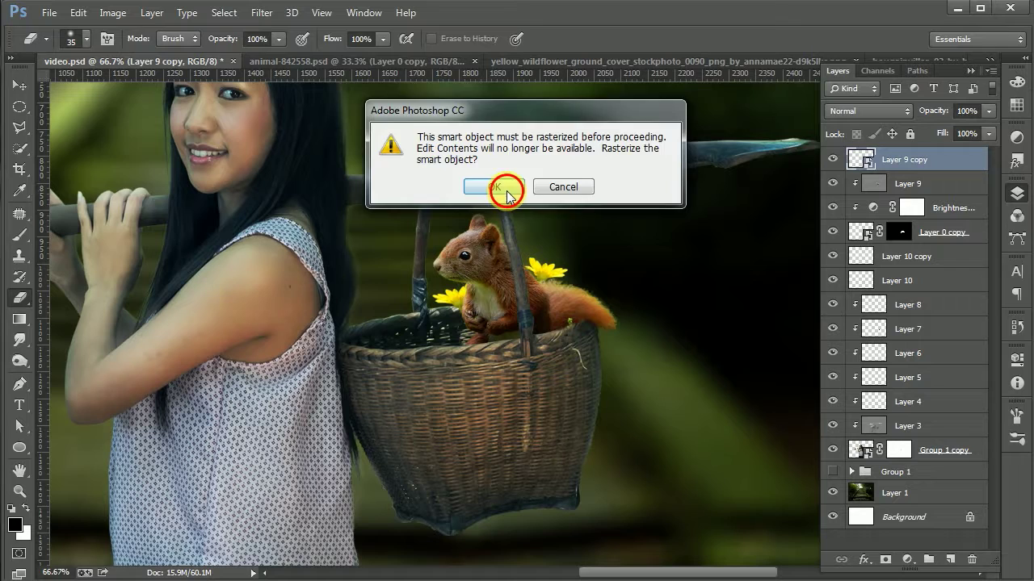
pyautogui.click(21, 86)
pyautogui.hotkey('ctrl', 't')
pyautogui.rightClick(581, 254)
pyautogui.click(623, 495)
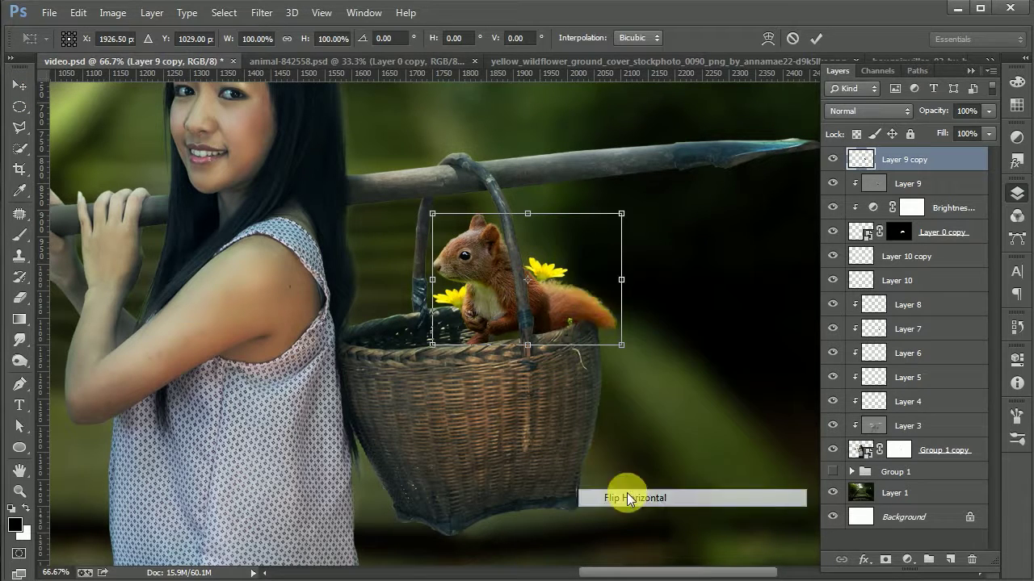
pyautogui.moveTo(565, 266); pyautogui.dragTo(405, 251)
pyautogui.press('Return')
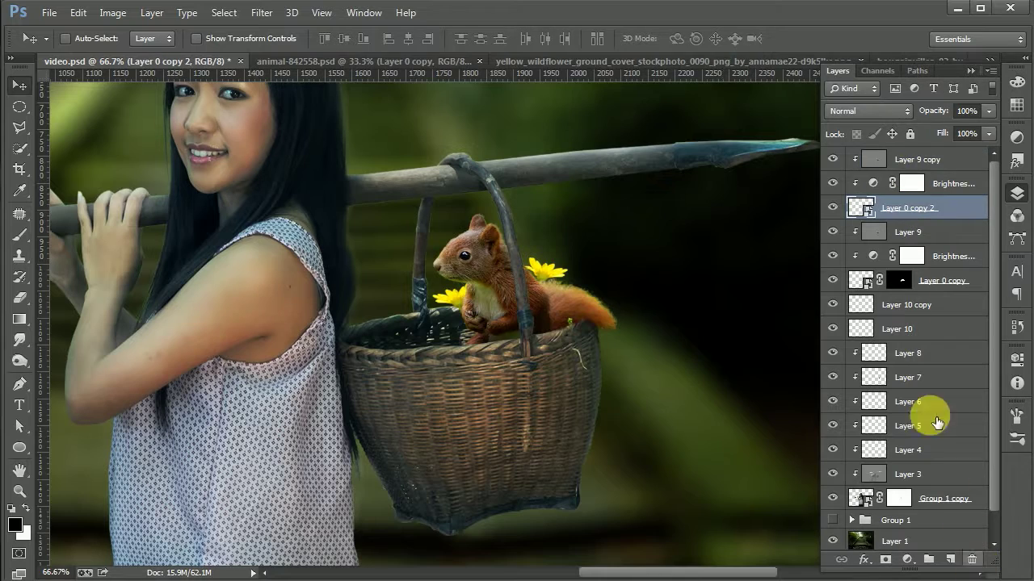
# - Convert the squirrel copies to a smart object again and rasterize it
pyautogui.rightClick(954, 169)
pyautogui.click(872, 177)
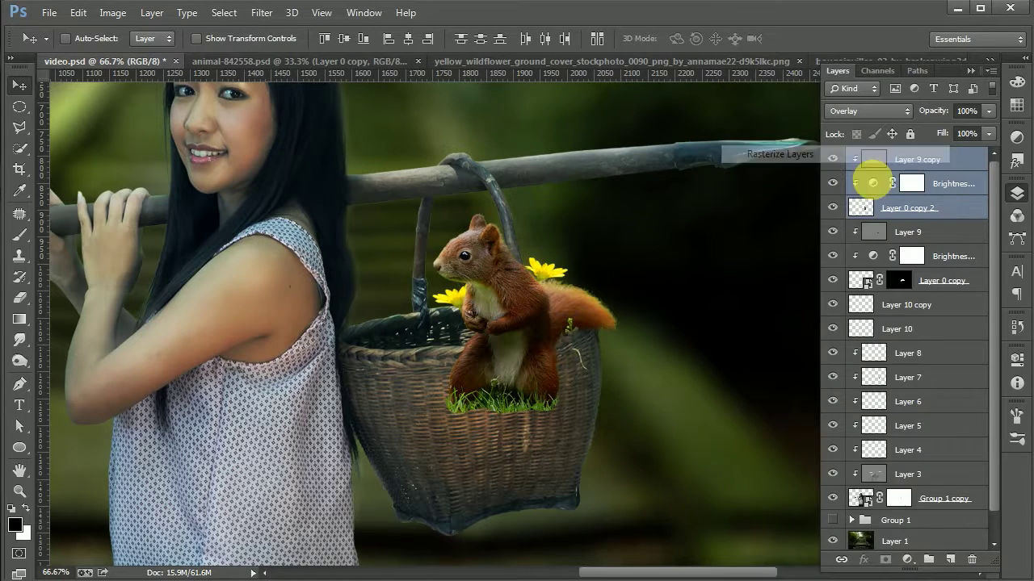
pyautogui.rightClick(946, 169)
pyautogui.click(829, 138)
pyautogui.click(19, 297)
pyautogui.click(397, 299)
pyautogui.click(491, 190)
pyautogui.click(13, 87)
# - Flip the squirrel copy horizontally, shrink it, and move it to the basket front
pyautogui.hotkey('ctrl', 't')
pyautogui.rightClick(474, 314)
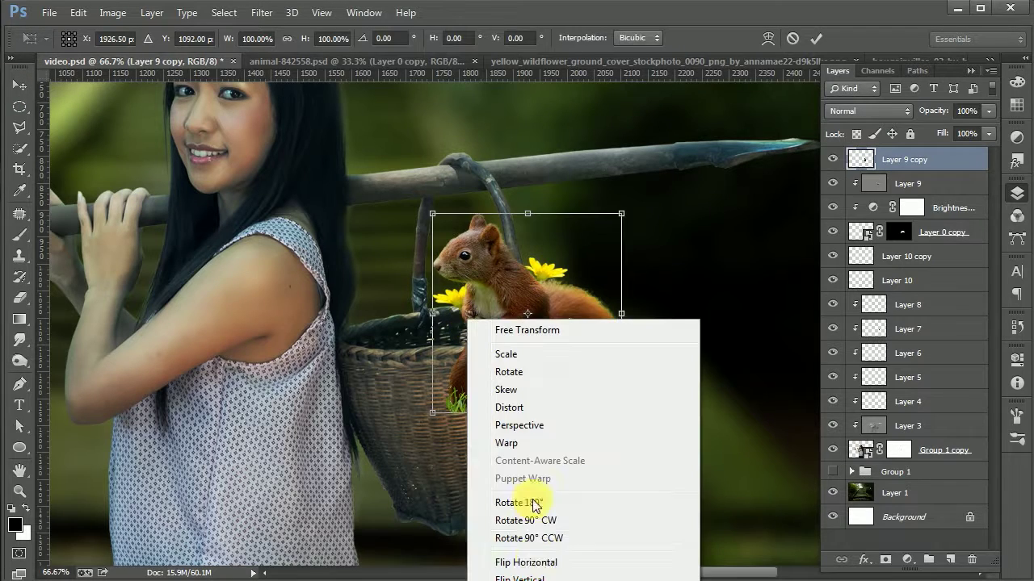
pyautogui.click(542, 558)
pyautogui.moveTo(533, 383); pyautogui.dragTo(420, 364)
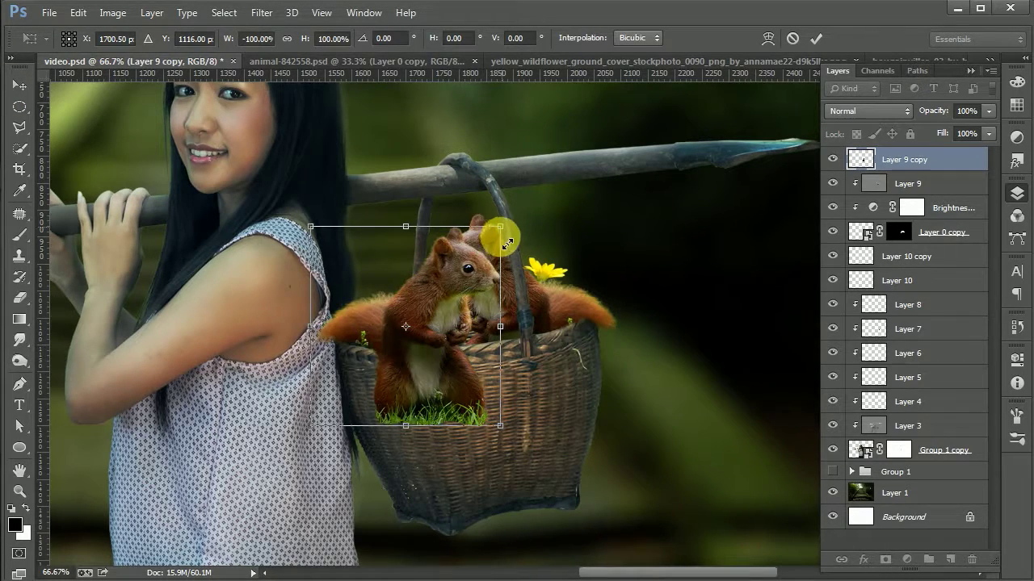
pyautogui.moveTo(507, 242); pyautogui.dragTo(484, 265)
pyautogui.press('Return')
pyautogui.moveTo(438, 329); pyautogui.dragTo(482, 391)
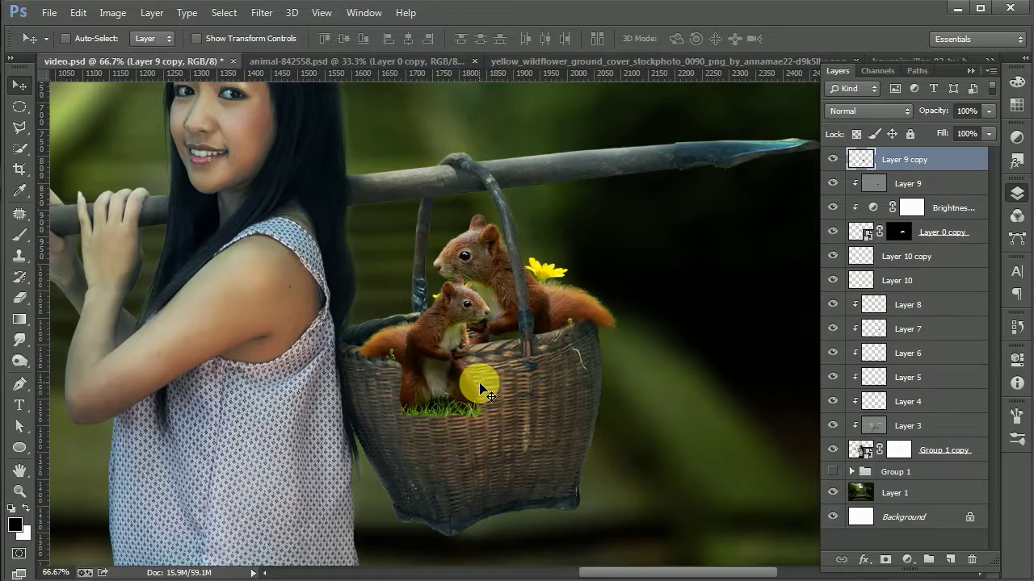
pyautogui.hotkey('ctrl', '+')
pyautogui.click(920, 165)
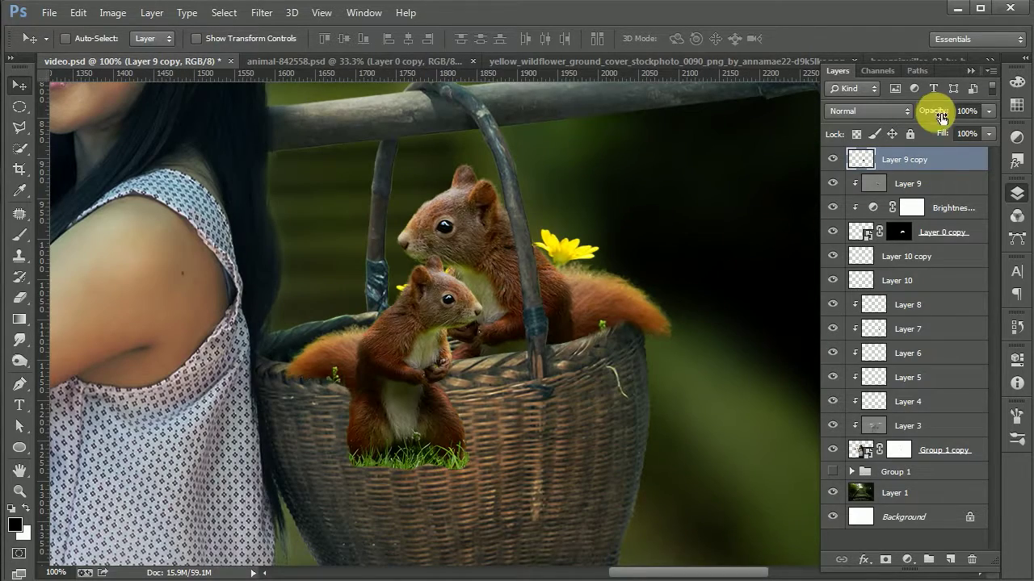
# - Lower Layer 9 copy to 55% opacity and lasso-select the basket front
pyautogui.moveTo(940, 118); pyautogui.dragTo(914, 116)
pyautogui.hotkey('ctrl', '+')
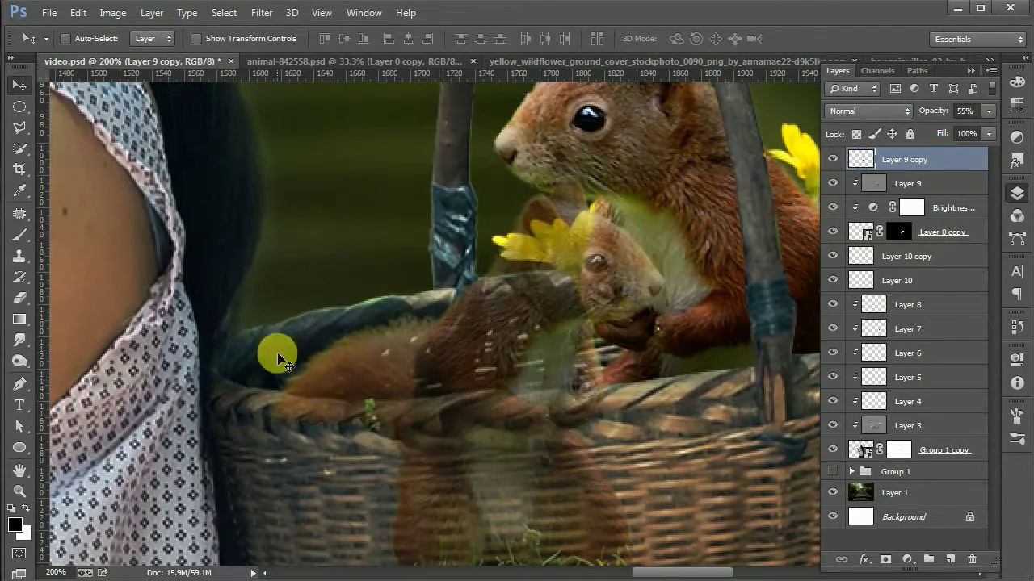
pyautogui.click(18, 127)
pyautogui.click(407, 399)
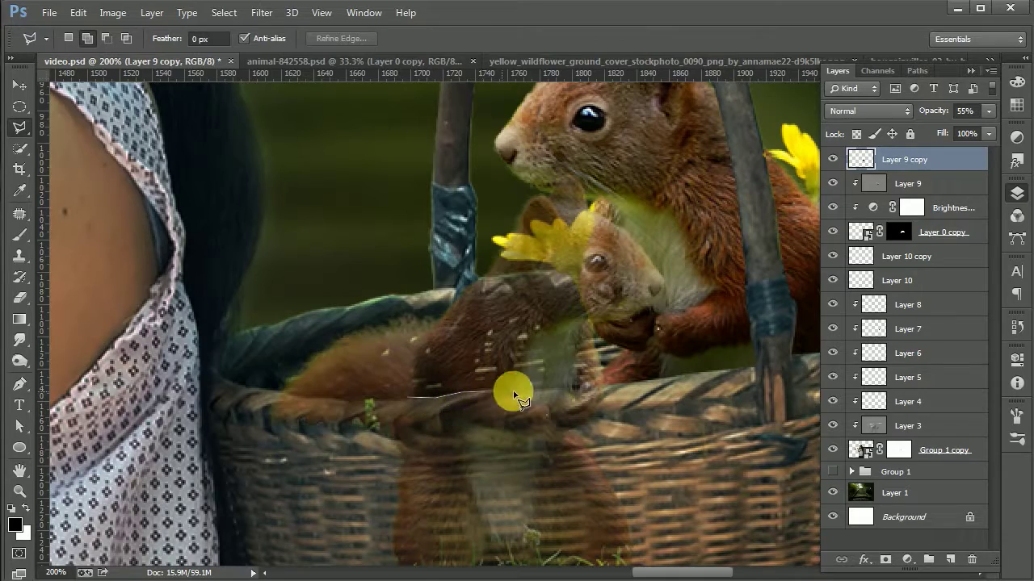
pyautogui.scroll(-3, 654, 447)
pyautogui.click(703, 420)
pyautogui.click(646, 485)
pyautogui.click(525, 511)
pyautogui.click(371, 490)
pyautogui.click(266, 387)
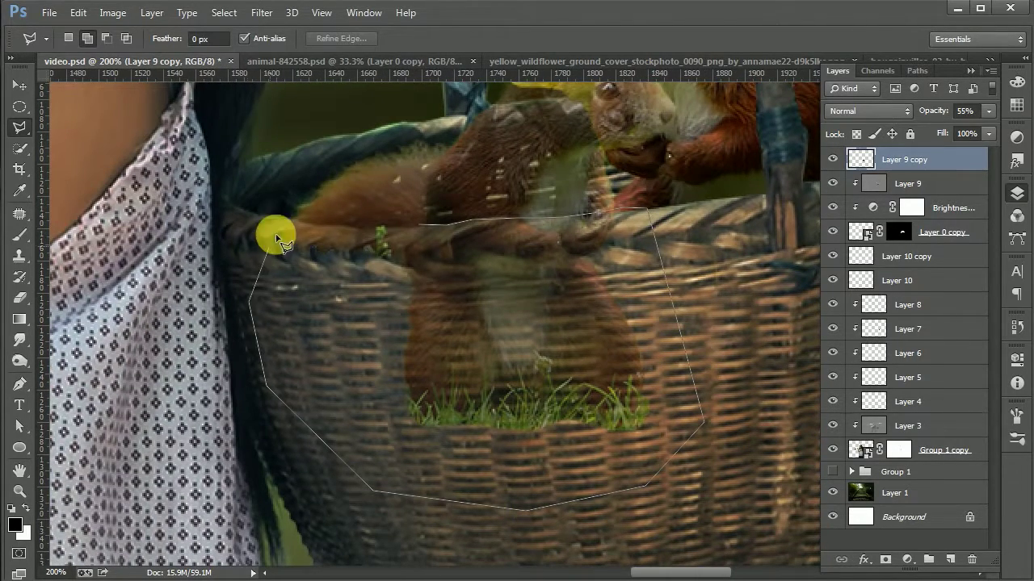
pyautogui.click(419, 232)
# - Mask the small squirrel over the basket front and restore it to full opacity
pyautogui.moveTo(405, 289); pyautogui.dragTo(396, 382)
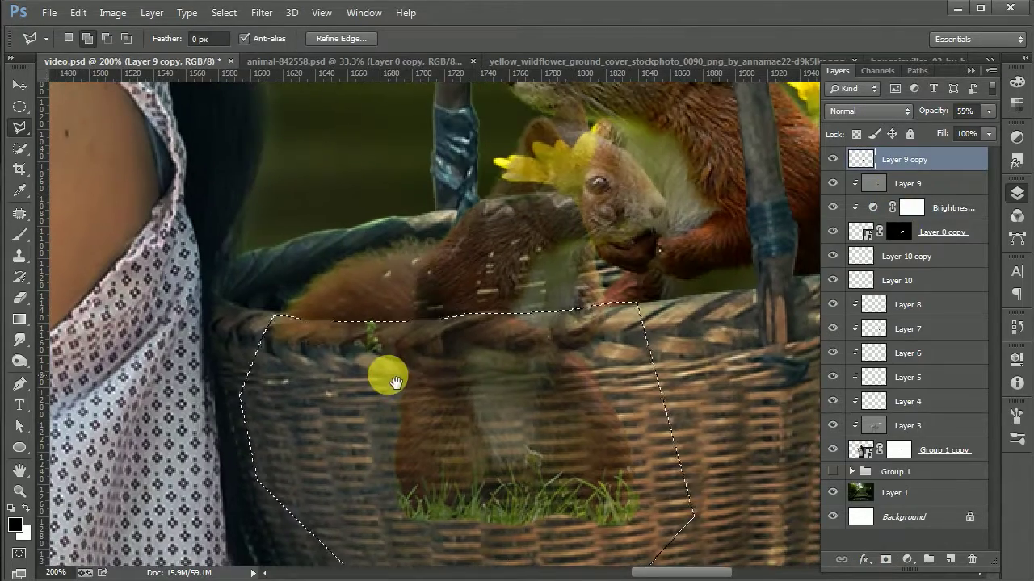
pyautogui.keyDown('alt'); pyautogui.click(885, 559); pyautogui.keyUp('alt')
pyautogui.hotkey('ctrl', '-')
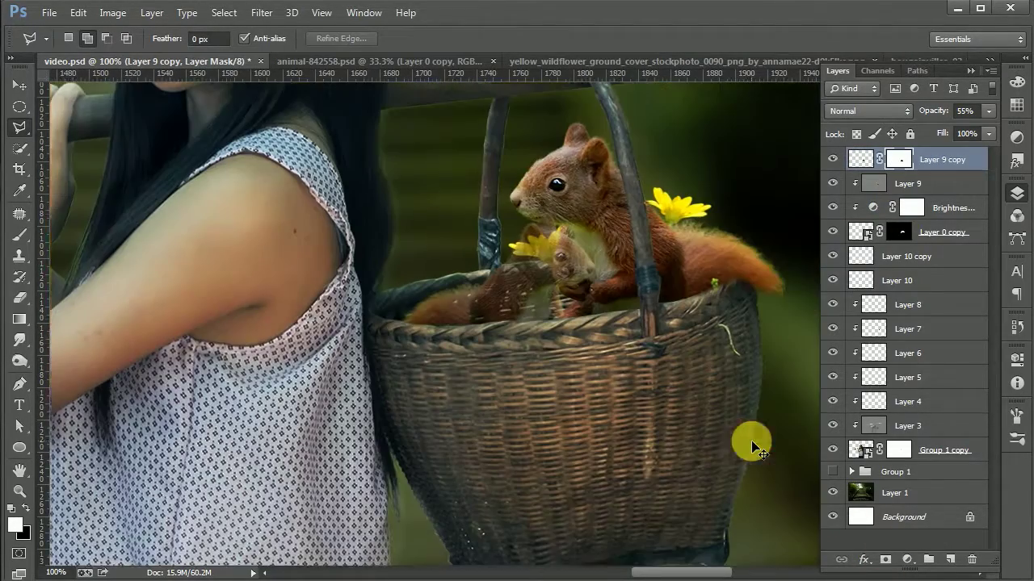
pyautogui.moveTo(923, 116); pyautogui.dragTo(961, 115)
# - Scale the small squirrel to about 83% and move it up, then rescale to 96%
pyautogui.click(861, 159)
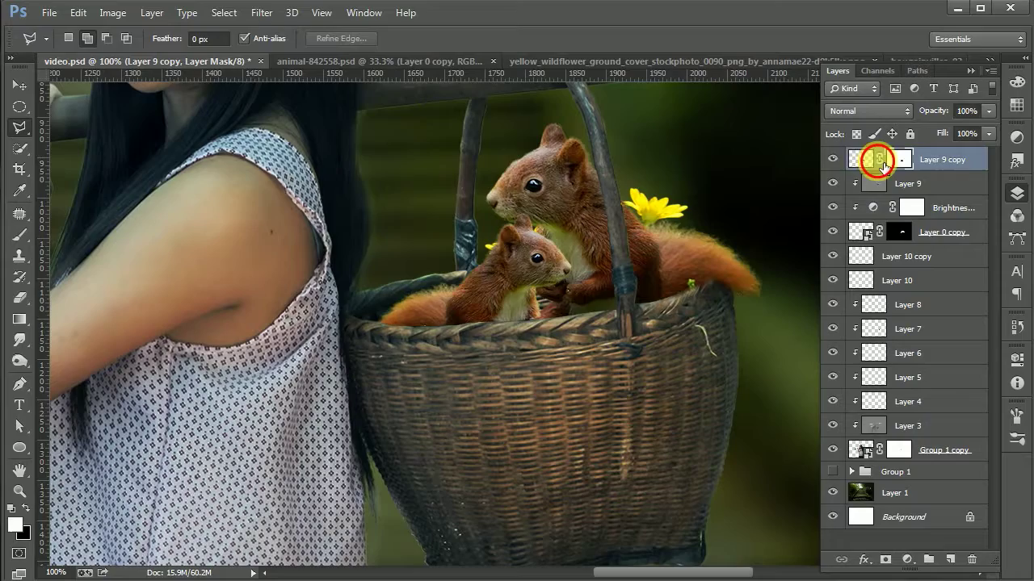
pyautogui.hotkey('ctrl', 't')
pyautogui.moveTo(579, 211); pyautogui.dragTo(555, 231)
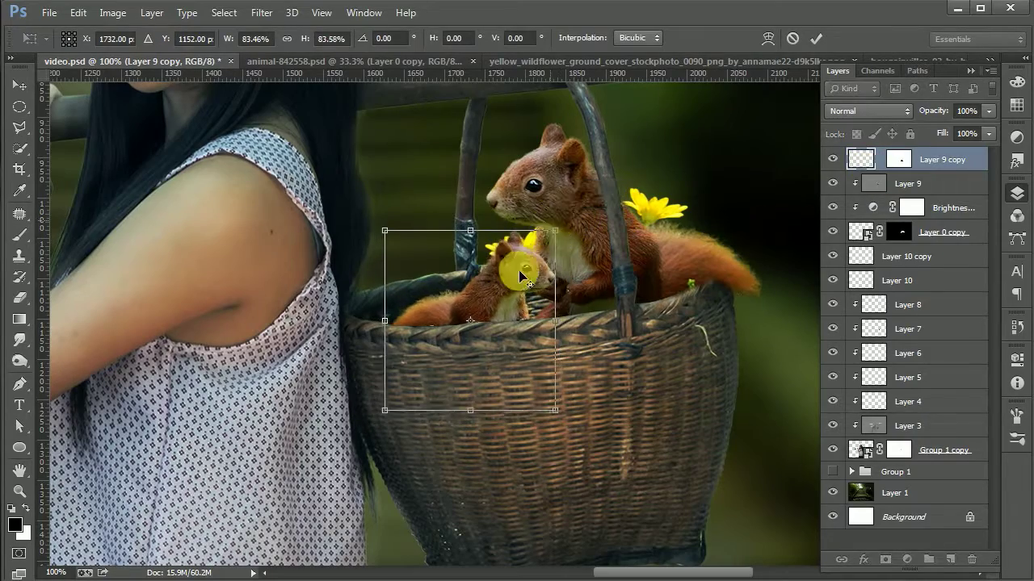
pyautogui.moveTo(518, 269); pyautogui.dragTo(531, 255)
pyautogui.press('Return')
pyautogui.press('l')
pyautogui.scroll(-1, 629, 353)
pyautogui.scroll(-1, 630, 353)
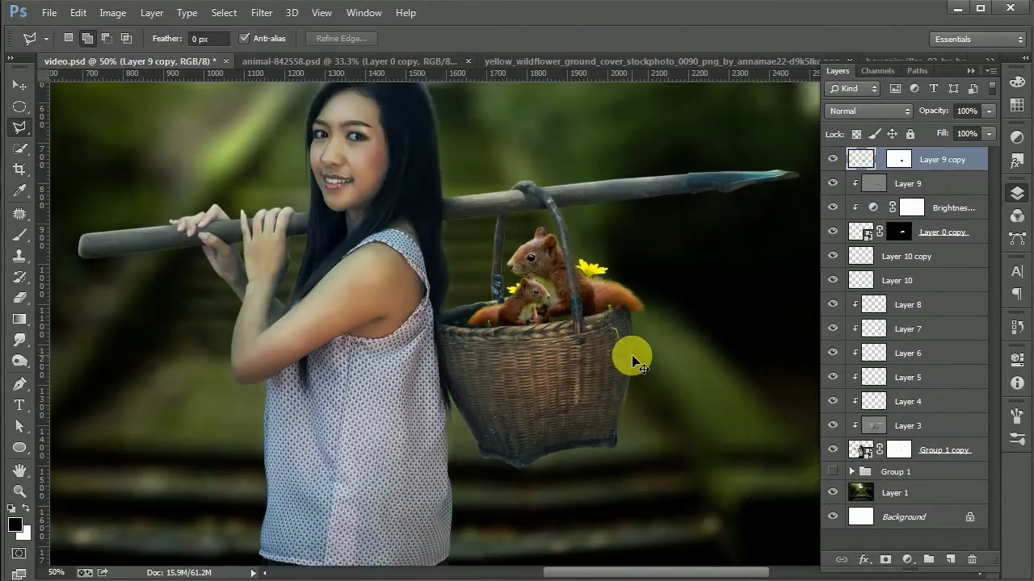
pyautogui.scroll(2, 630, 352)
pyautogui.hotkey('ctrl', 't')
pyautogui.moveTo(381, 439); pyautogui.dragTo(399, 431)
pyautogui.press('Return')
# - Target Layer 9 copy's mask and ready the Brush to paint its edges
pyautogui.moveTo(554, 345)
pyautogui.mouseDown()
pyautogui.moveTo(539, 361)
pyautogui.moveTo(566, 359)
pyautogui.mouseUp()
pyautogui.press('v')
pyautogui.scroll(-1, 570, 357)
pyautogui.scroll(1, 565, 350)
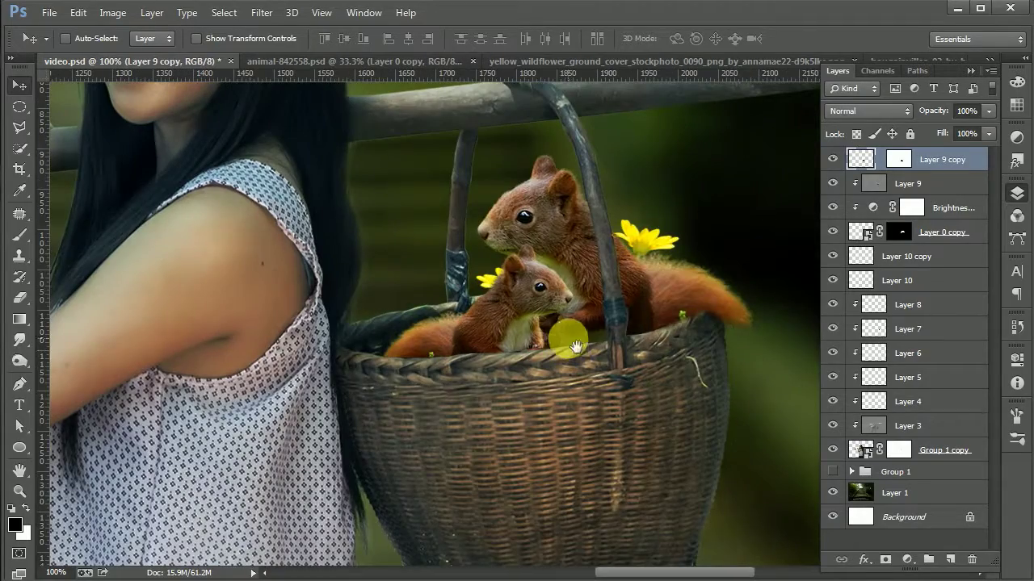
pyautogui.click(898, 159)
pyautogui.scroll(1, 91, 201)
pyautogui.moveTo(269, 390)
pyautogui.mouseDown()
pyautogui.moveTo(345, 331)
pyautogui.moveTo(376, 329)
pyautogui.mouseUp()
pyautogui.press('b')
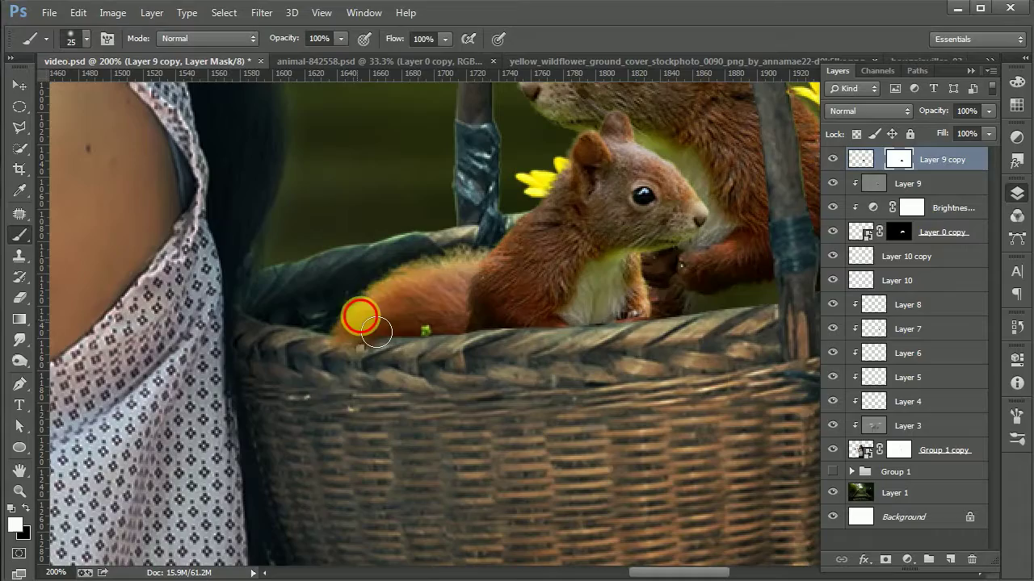
pyautogui.scroll(-2, 432, 303)
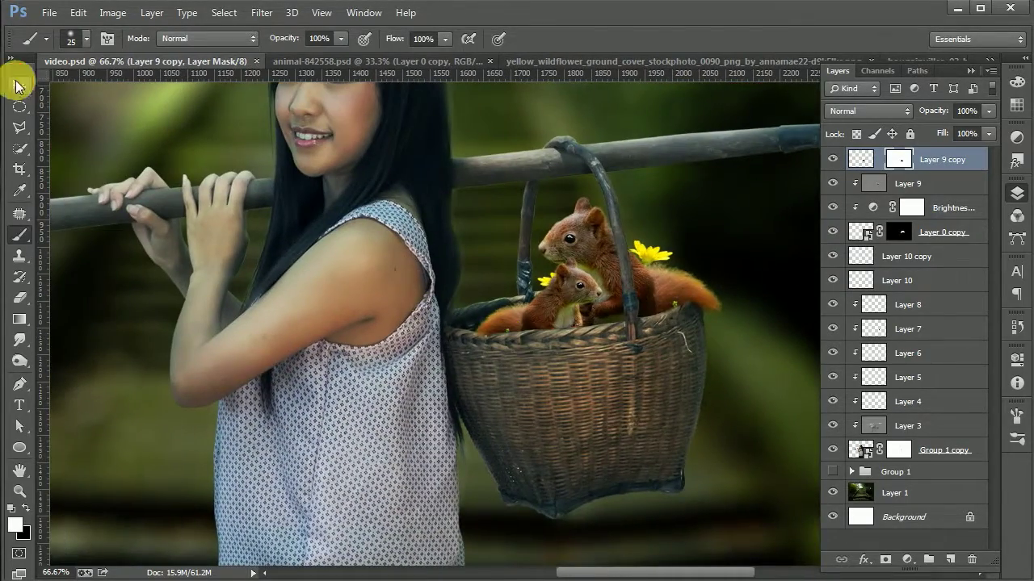
# - Move the small squirrel sideways and link Layer 9 copy to its mask
pyautogui.click(18, 84)
pyautogui.scroll(-2, 162, 129)
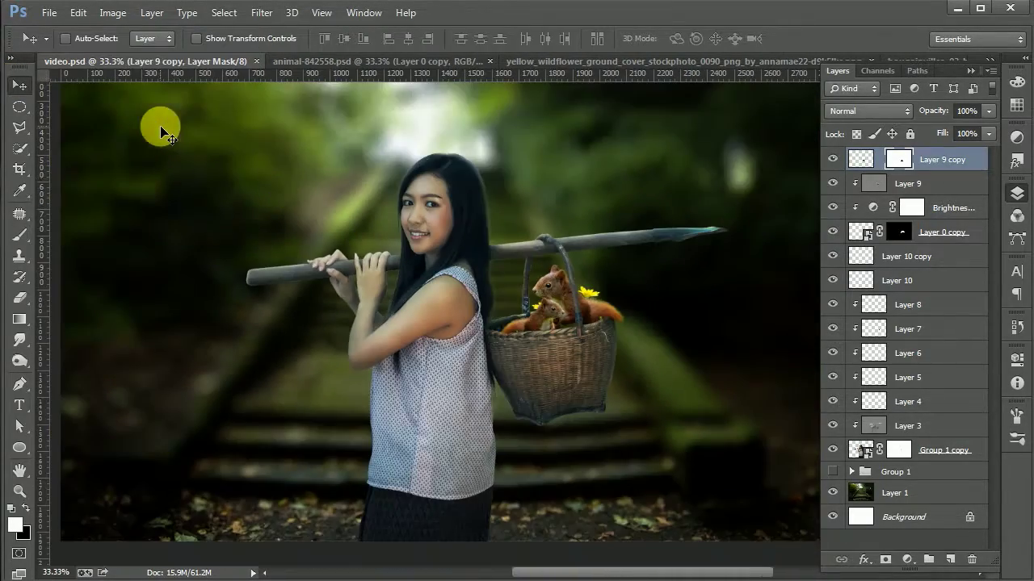
pyautogui.scroll(3, 315, 241)
pyautogui.moveTo(738, 244); pyautogui.dragTo(598, 260)
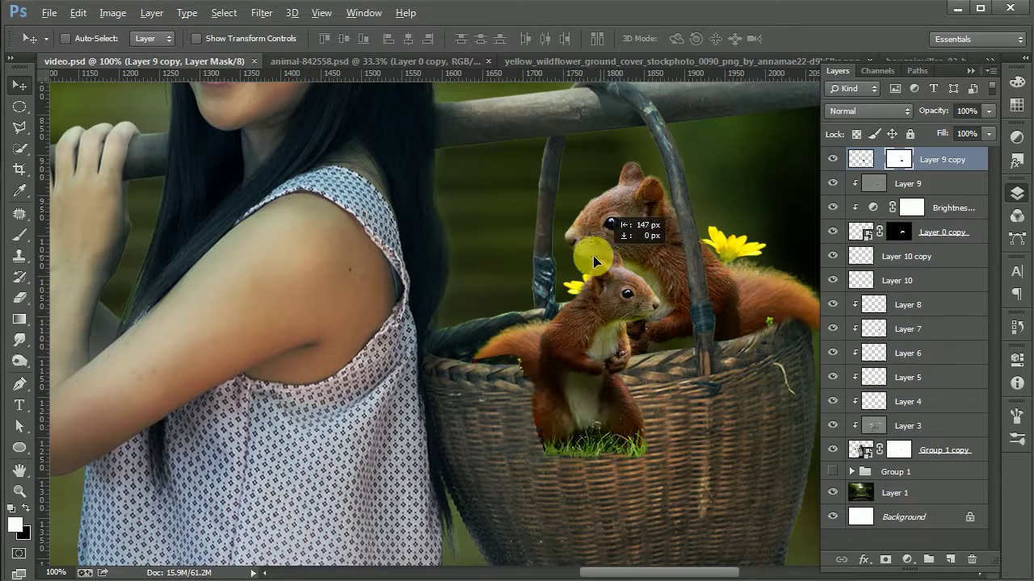
pyautogui.click(880, 159)
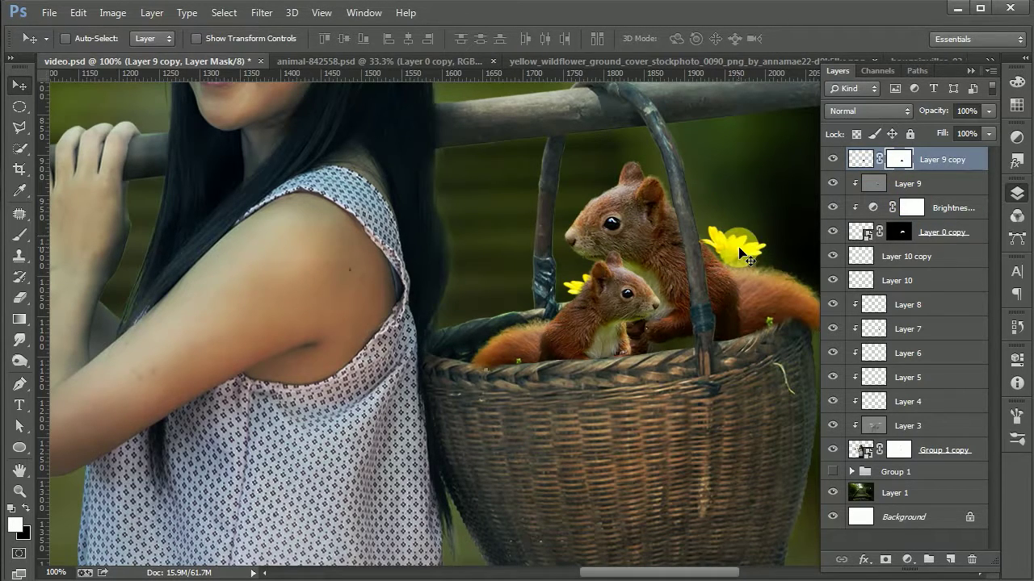
# - Alt-drag two flower copies beside the small squirrel and add an empty Layer 11
pyautogui.moveTo(714, 241); pyautogui.dragTo(537, 291)
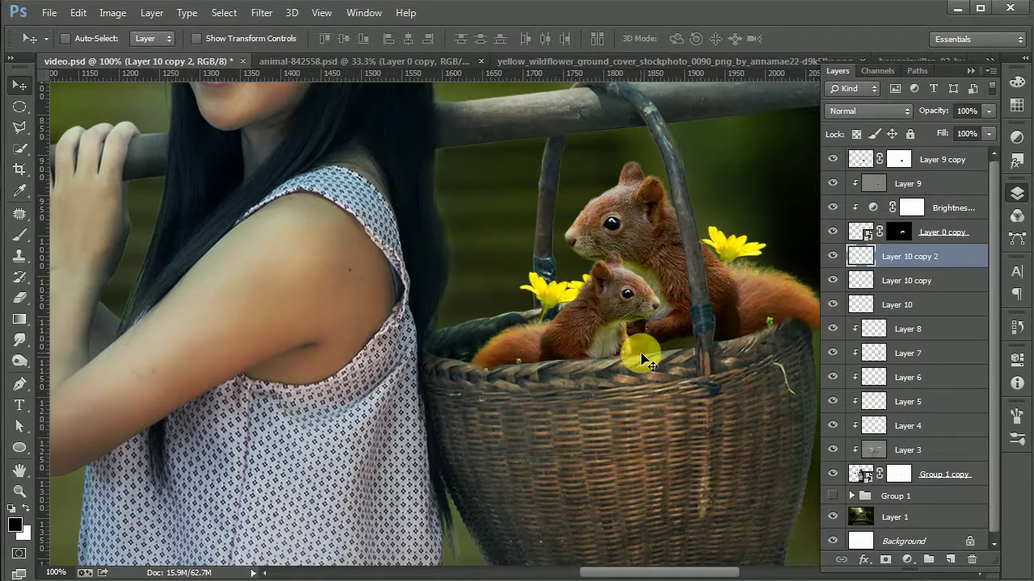
pyautogui.moveTo(611, 327); pyautogui.dragTo(568, 316)
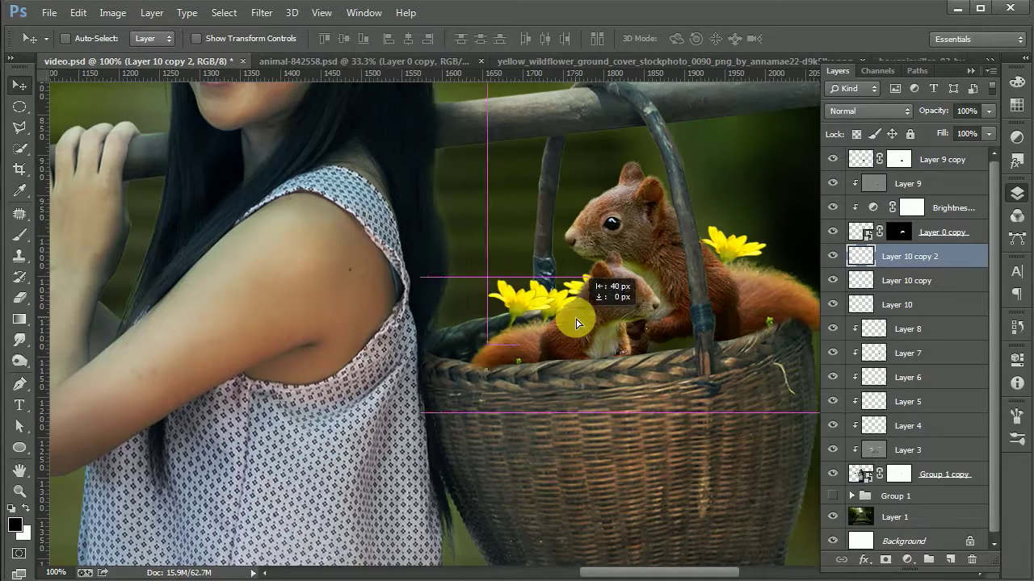
pyautogui.hotkey('ctrl', 't')
pyautogui.press('Return')
pyautogui.moveTo(580, 349); pyautogui.dragTo(596, 365)
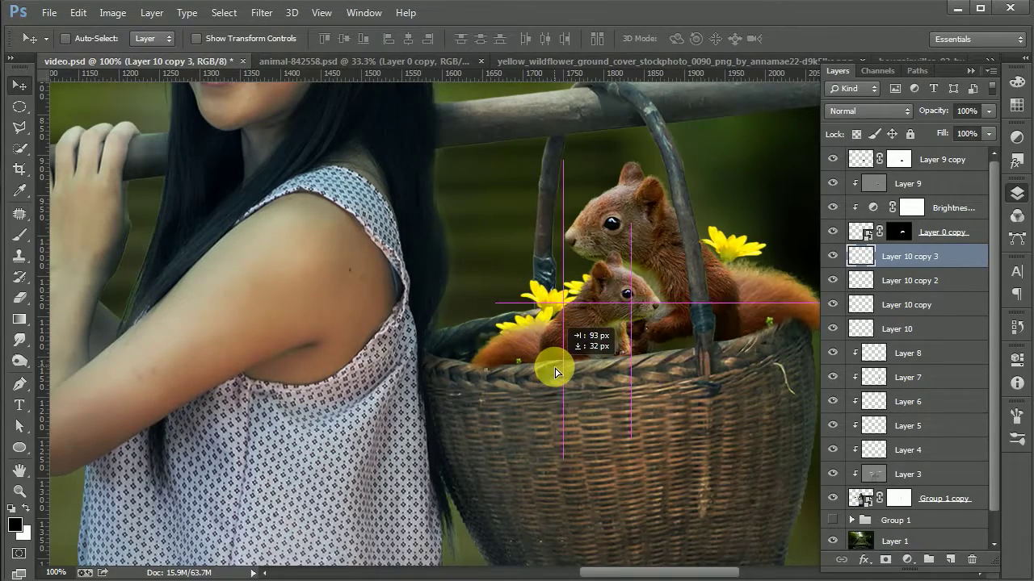
pyautogui.scroll(-1, 596, 365)
pyautogui.scroll(-1, 605, 343)
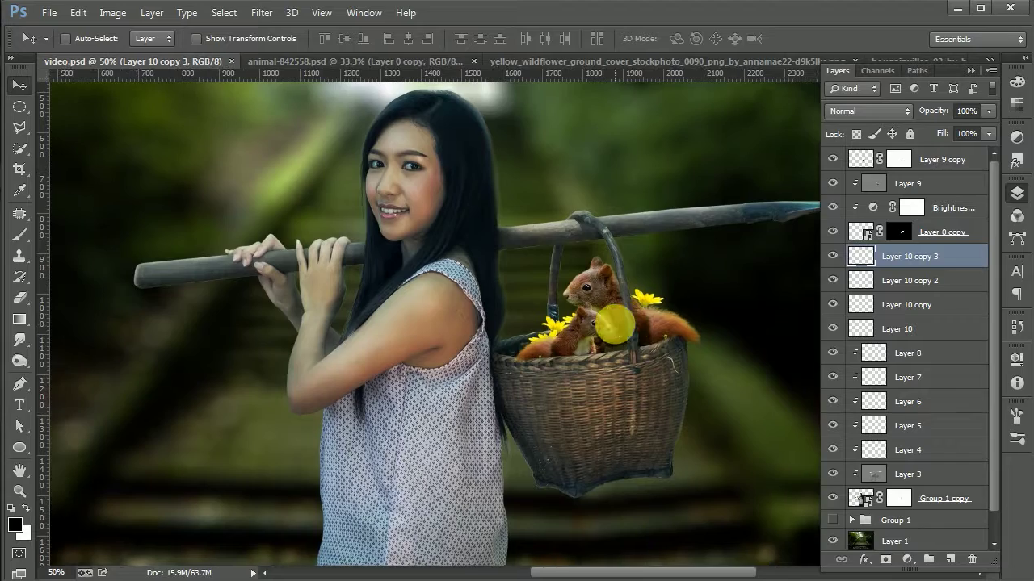
pyautogui.scroll(2, 614, 324)
pyautogui.click(921, 165)
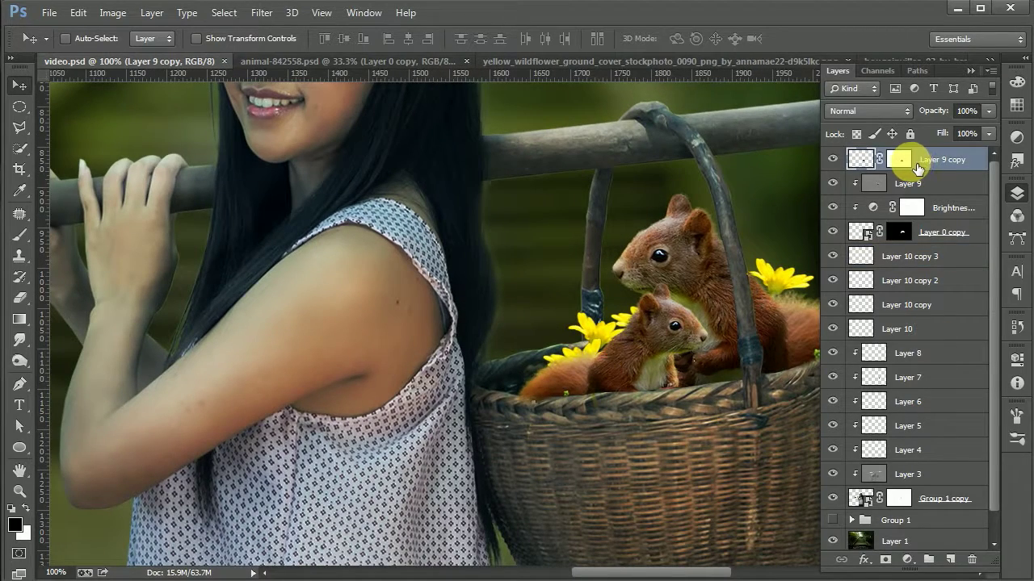
pyautogui.click(950, 559)
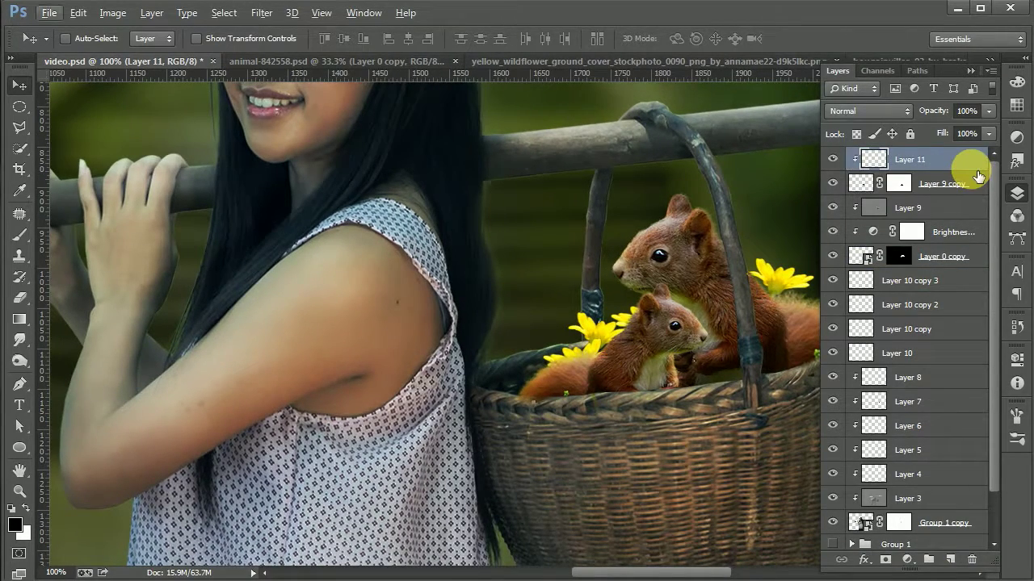
# - Fill Layer 11 with gray, clip it to the squirrel, and set it to Soft Light
pyautogui.hotkey('shift', 'F5')
pyautogui.press('Return')
pyautogui.click(888, 111)
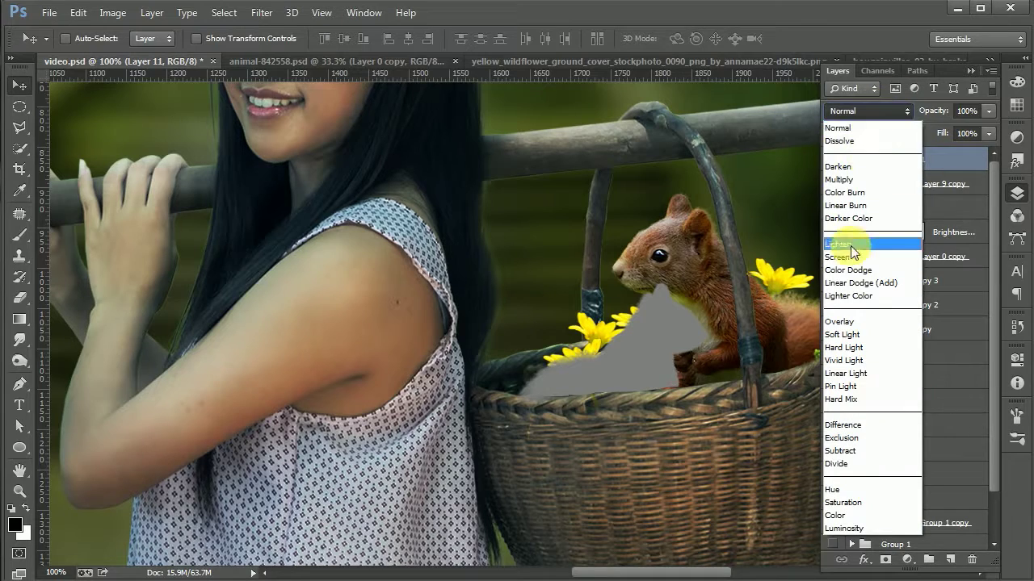
pyautogui.click(842, 335)
# - Dodge the small squirrel and the basket rim at 41% exposure
pyautogui.click(19, 361)
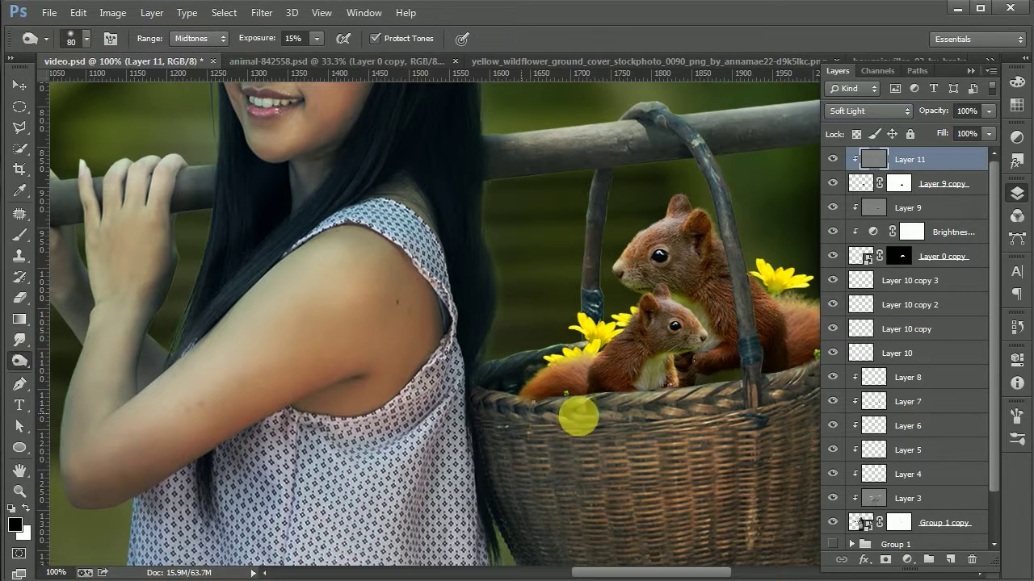
pyautogui.moveTo(642, 422); pyautogui.dragTo(561, 404)
pyautogui.click(316, 38)
pyautogui.moveTo(321, 65); pyautogui.dragTo(337, 63)
pyautogui.click(622, 408)
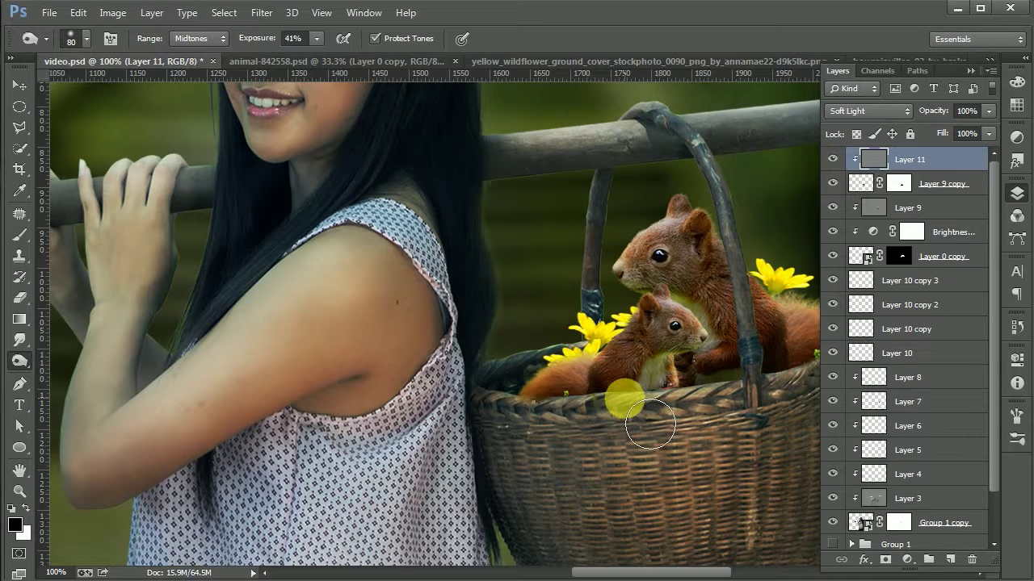
pyautogui.moveTo(547, 425); pyautogui.dragTo(625, 412)
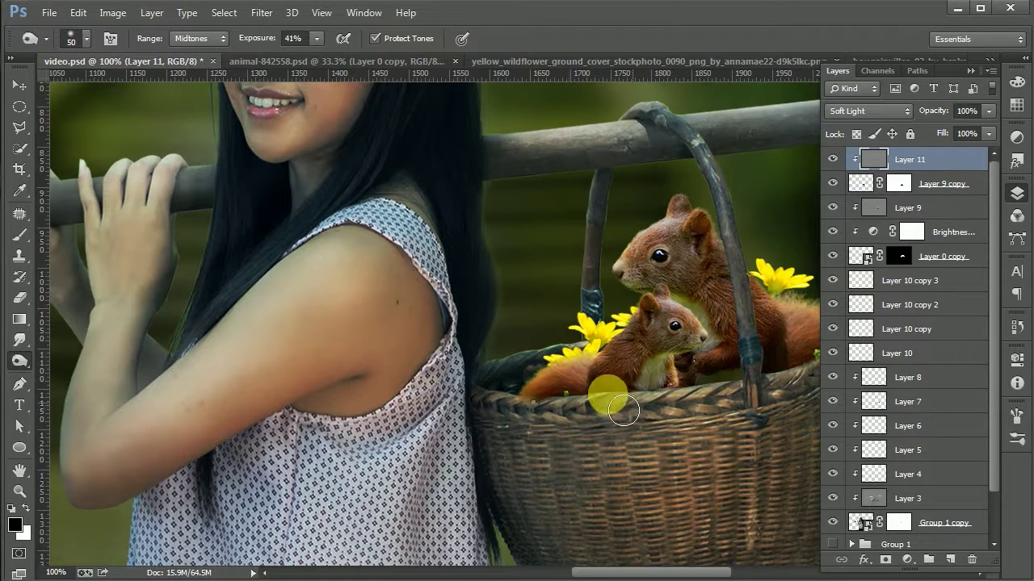
# - Burn part of the small squirrel darker at 38% exposure
pyautogui.rightClick(19, 361)
pyautogui.click(73, 363)
pyautogui.click(648, 314)
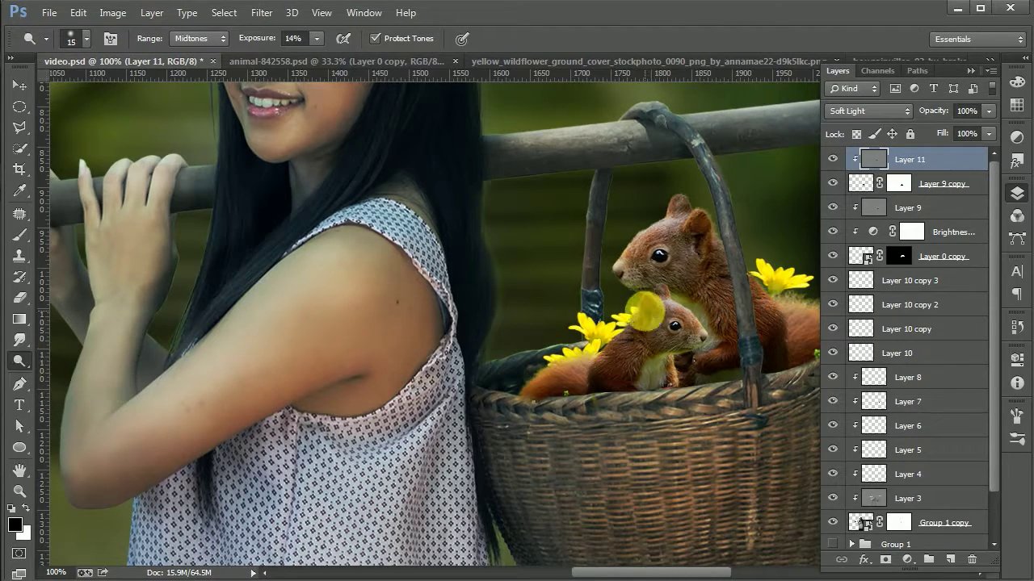
pyautogui.click(320, 38)
pyautogui.click(559, 386)
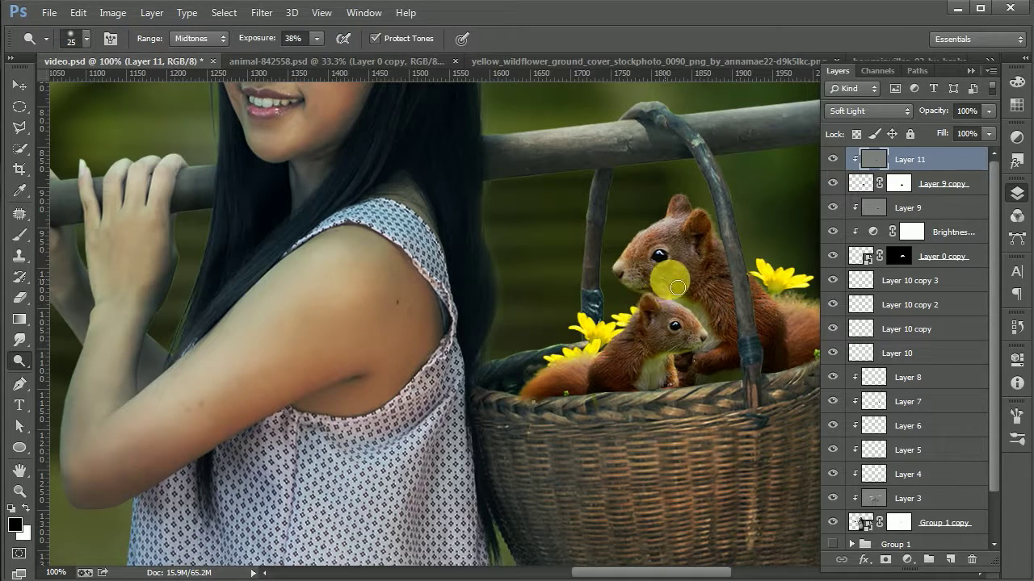
# - Zoom out to the whole image and add a new empty layer above Layer 9
pyautogui.hotkey('ctrl', '-')
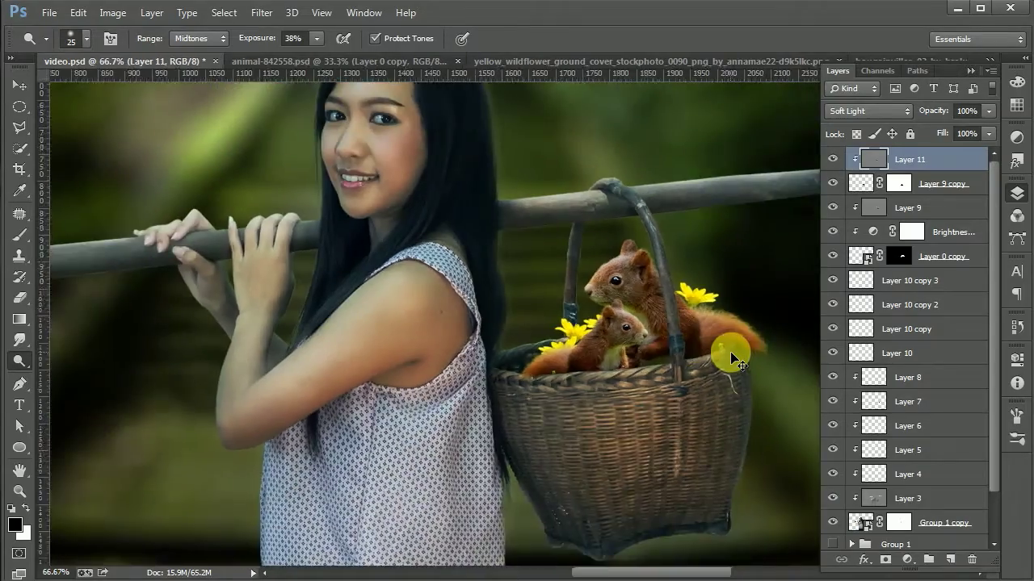
pyautogui.hotkey('ctrl', '-')
pyautogui.click(20, 85)
pyautogui.hotkey('ctrl', '-')
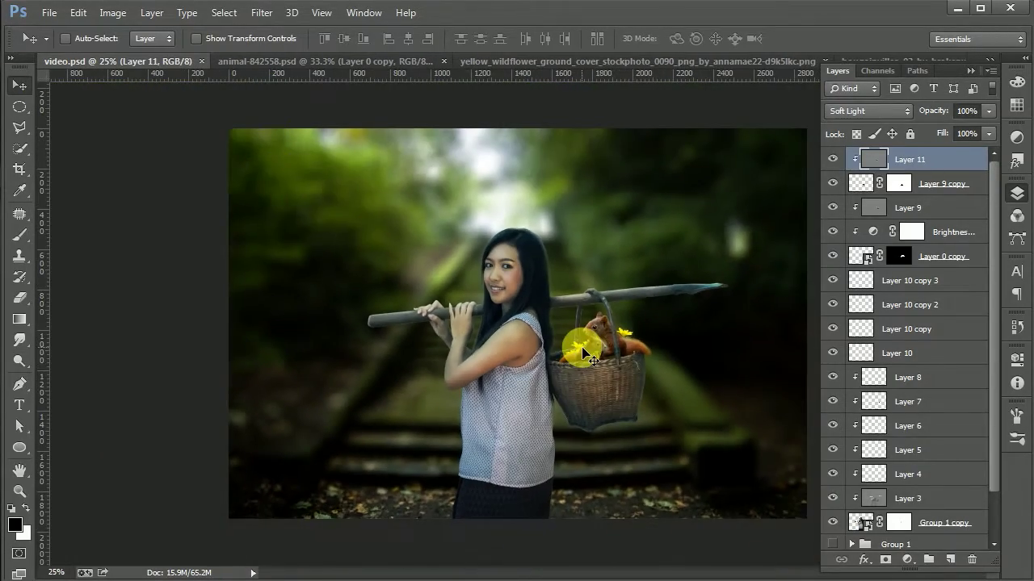
pyautogui.scroll(1, 583, 353)
pyautogui.scroll(1, 583, 353)
pyautogui.scroll(1, 583, 353)
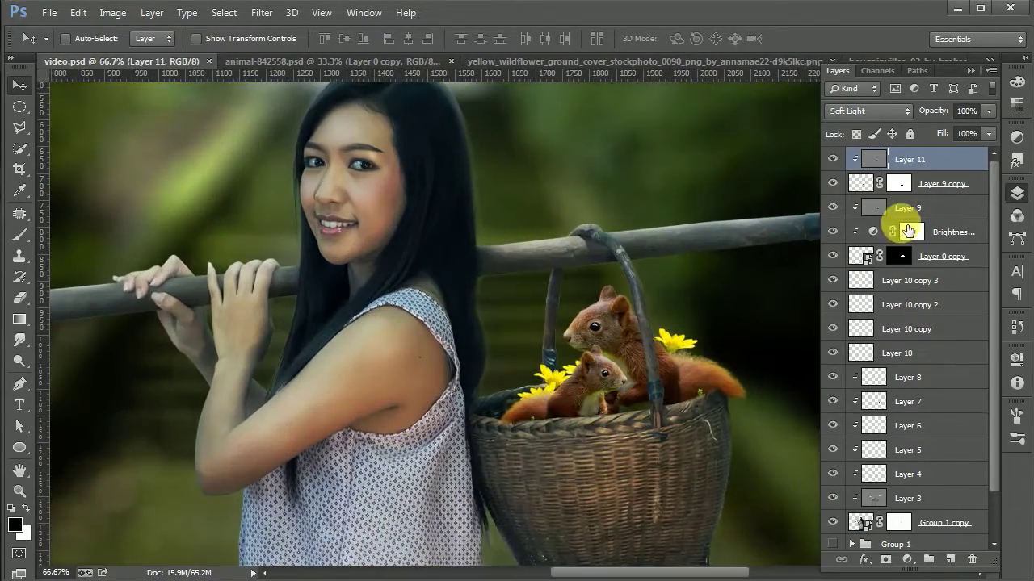
pyautogui.click(905, 208)
pyautogui.hotkey('ctrl', 'shift', 'alt', 'n')
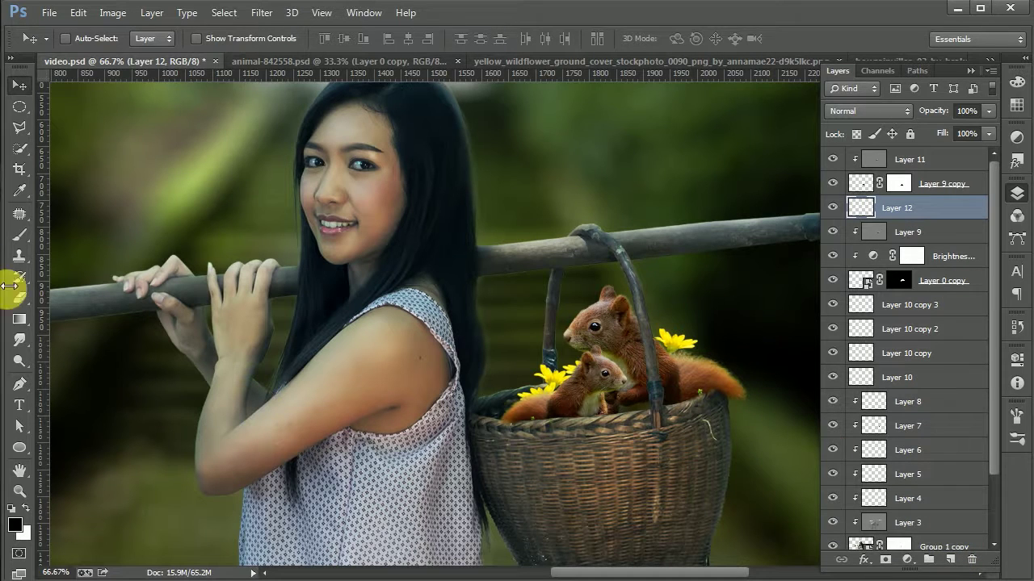
# - Paint a dark shadow on the basket with a size-175 brush, faded to 59% opacity
pyautogui.press('b')
pyautogui.press(']')
pyautogui.press(']')
pyautogui.press(']')
pyautogui.moveTo(616, 423); pyautogui.dragTo(525, 450)
pyautogui.moveTo(922, 123); pyautogui.dragTo(915, 125)
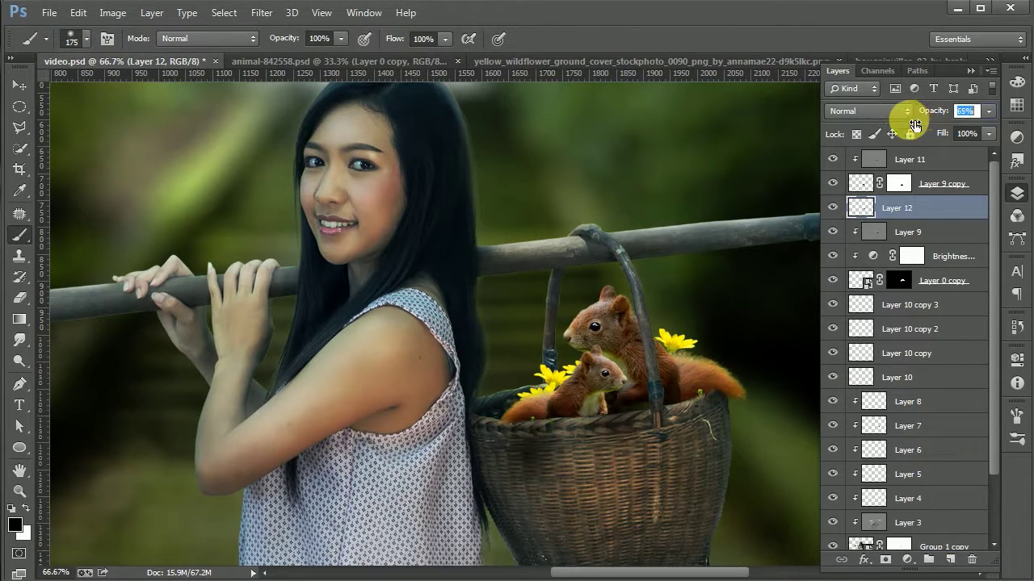
# - Erase the excess shadow from the basket with a size-80 eraser
pyautogui.click(19, 297)
pyautogui.moveTo(559, 466)
pyautogui.mouseDown()
pyautogui.moveTo(600, 452)
pyautogui.moveTo(525, 462)
pyautogui.moveTo(525, 482)
pyautogui.moveTo(640, 464)
pyautogui.mouseUp()
pyautogui.press(']')
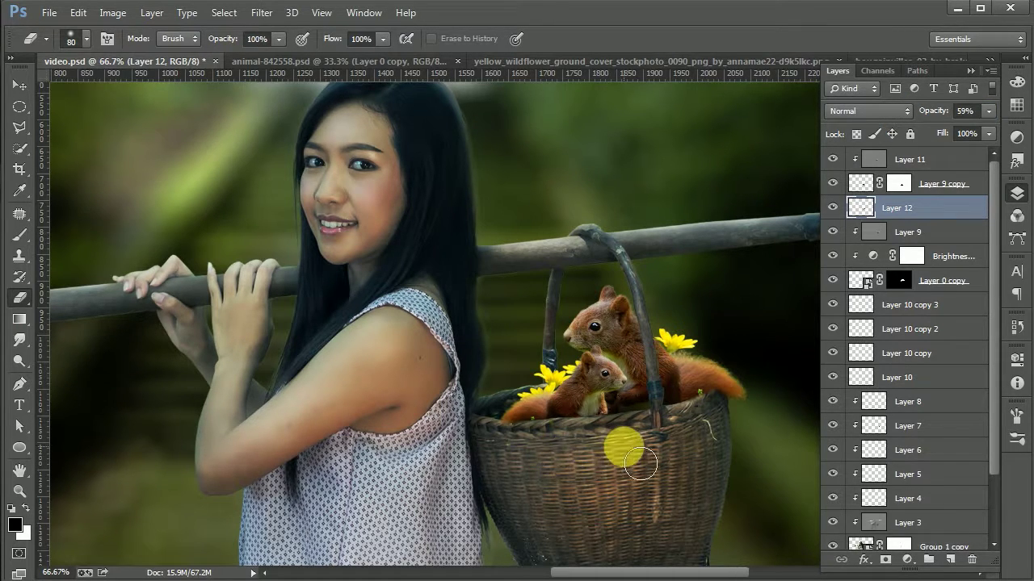
pyautogui.scroll(-1, 619, 445)
pyautogui.scroll(2, 491, 406)
pyautogui.keyDown('ctrl'); pyautogui.click(565, 440); pyautogui.keyUp('ctrl')
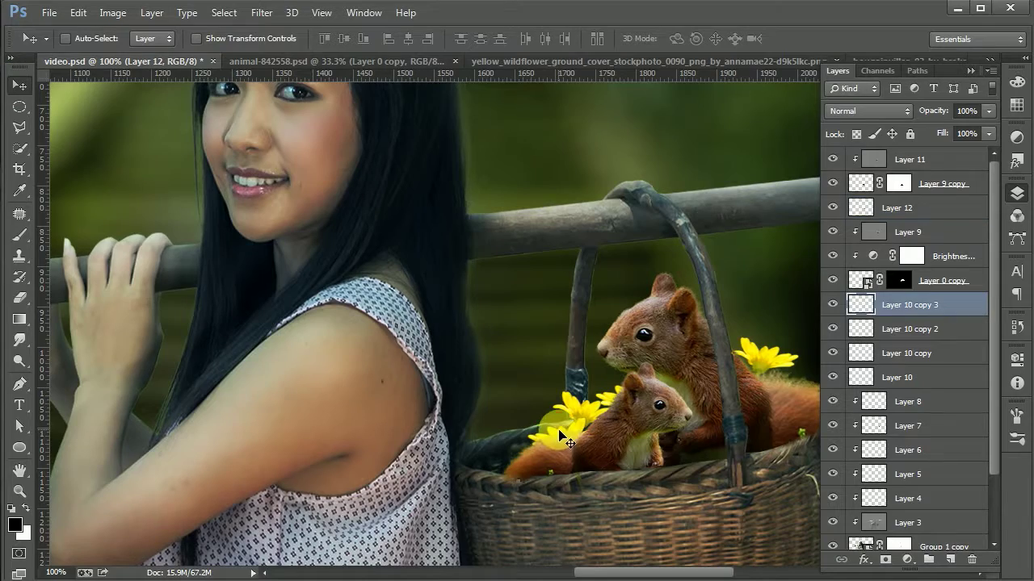
# - Delete Layer 10 copy 3 and select the stairway Layer 1
pyautogui.press('Delete')
pyautogui.scroll(-1, 492, 396)
pyautogui.scroll(-2, 491, 396)
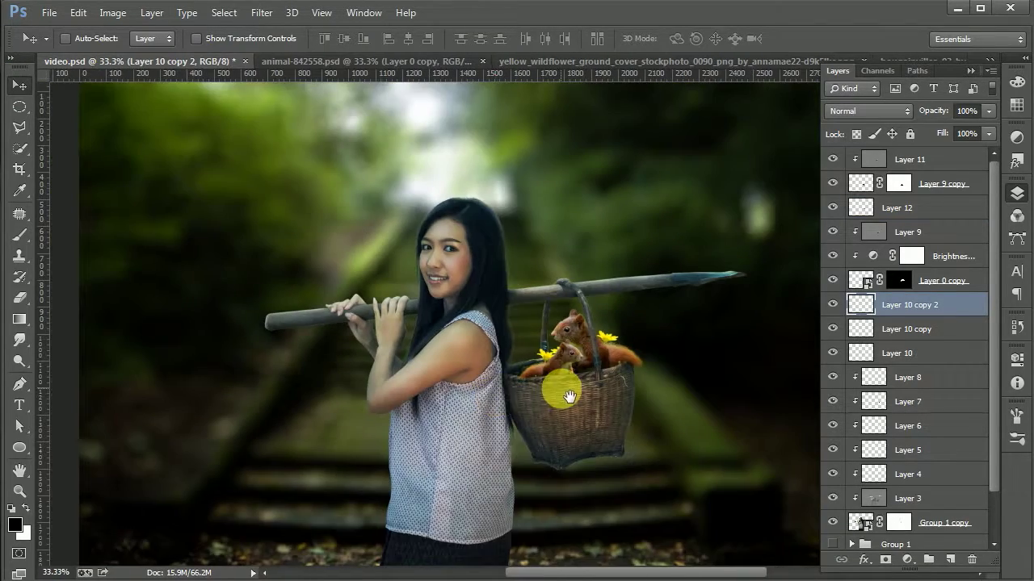
pyautogui.scroll(-1, 569, 396)
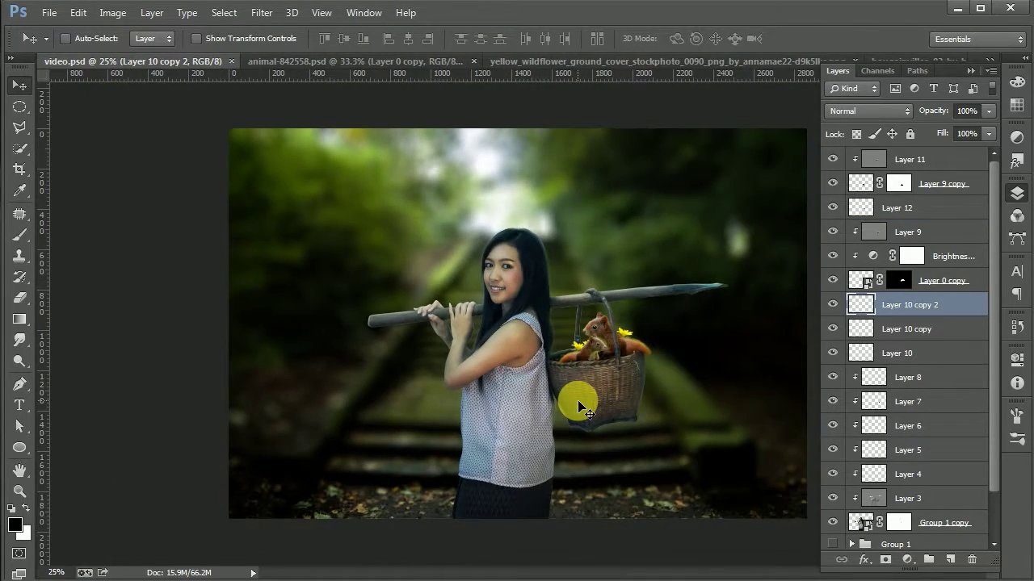
pyautogui.scroll(4, 577, 400)
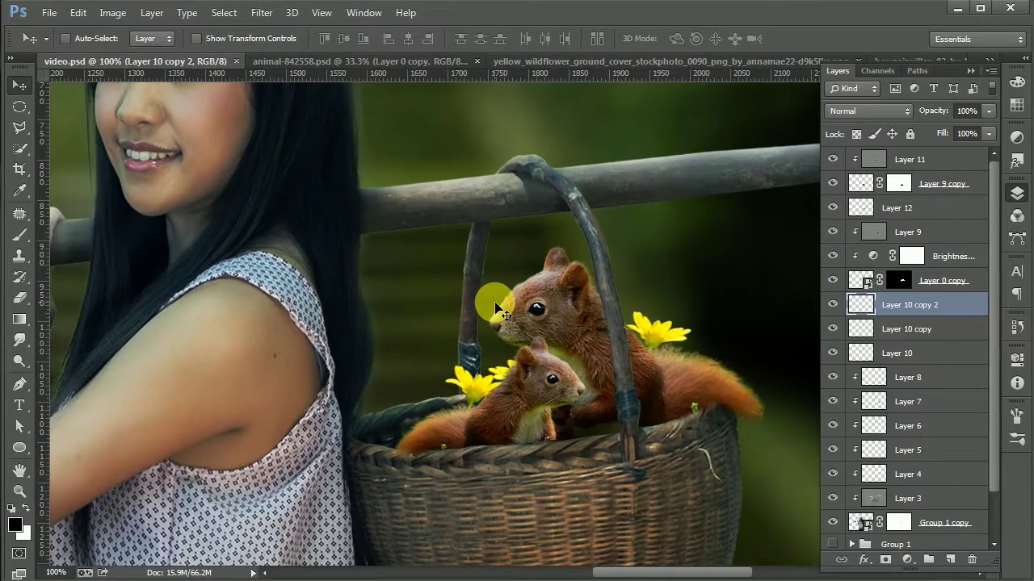
pyautogui.scroll(-2, 497, 309)
pyautogui.scroll(-1, 496, 309)
pyautogui.scroll(-1, 497, 309)
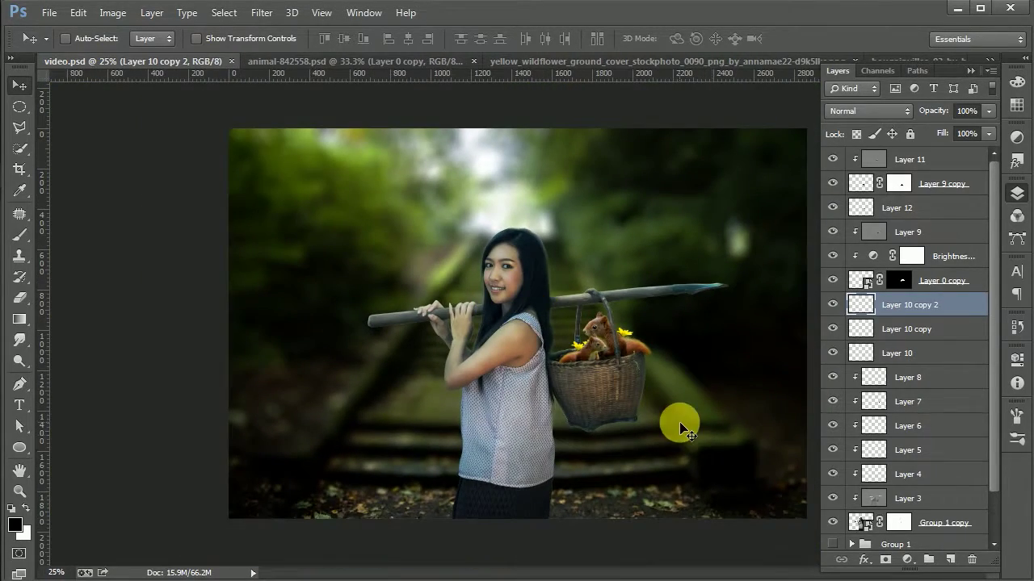
pyautogui.scroll(-2, 997, 465)
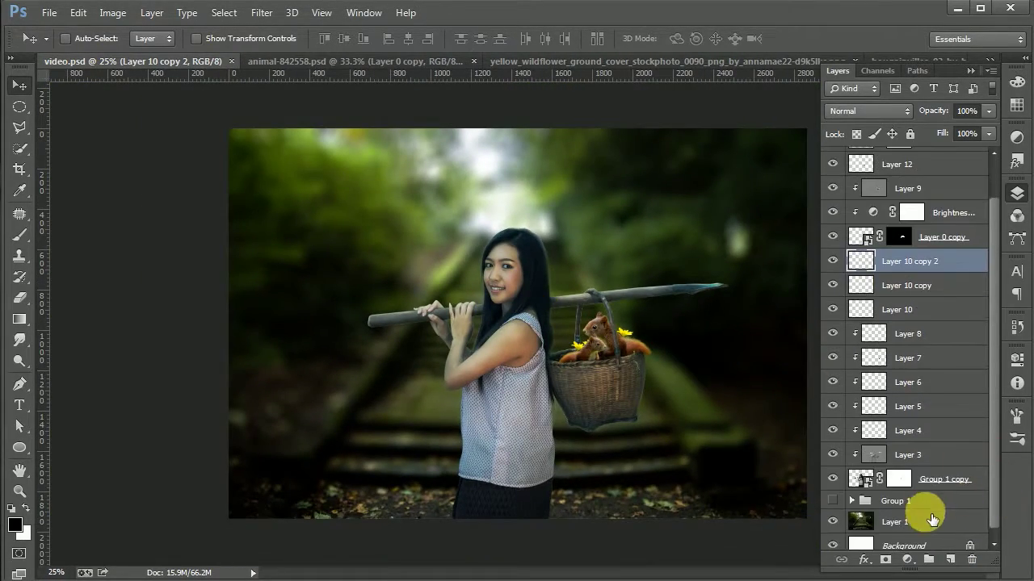
pyautogui.click(904, 521)
# - Add a Color Lookup layer using the Kodak 5218 Kodak 2383 3DLUT
pyautogui.click(906, 560)
pyautogui.click(919, 457)
pyautogui.click(904, 336)
pyautogui.click(937, 9)
pyautogui.press('Down')
pyautogui.press('Down')
pyautogui.press('Down')
pyautogui.press('Down')
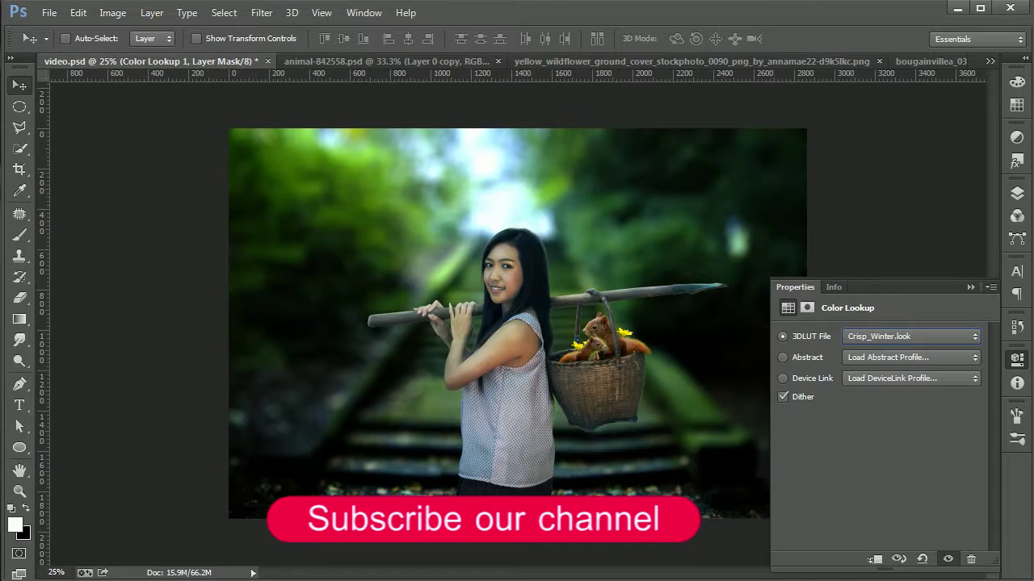
pyautogui.press('Down')
pyautogui.press('Down')
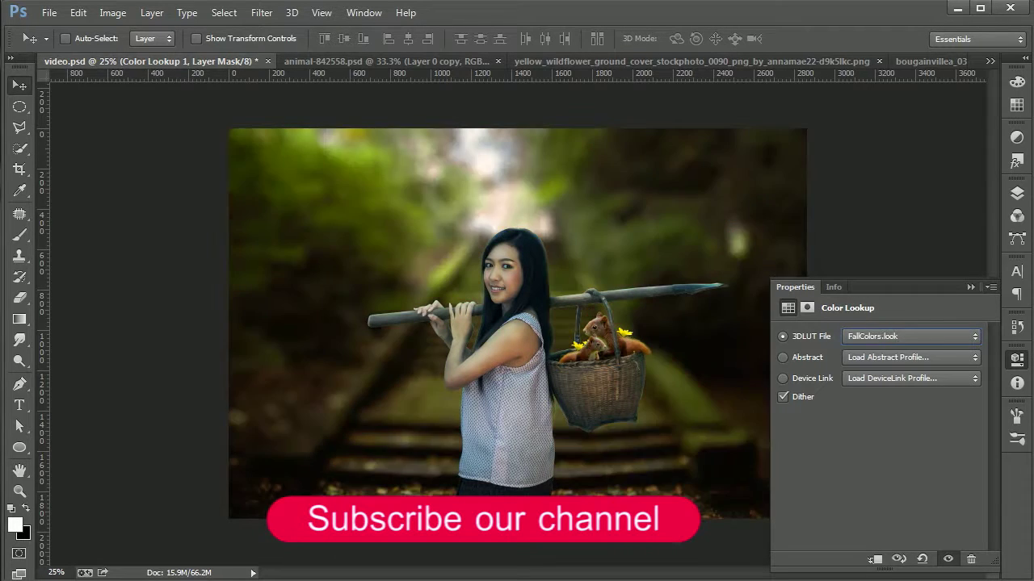
pyautogui.press('Down')
pyautogui.press('Down')
pyautogui.press('Down')
pyautogui.press('Down')
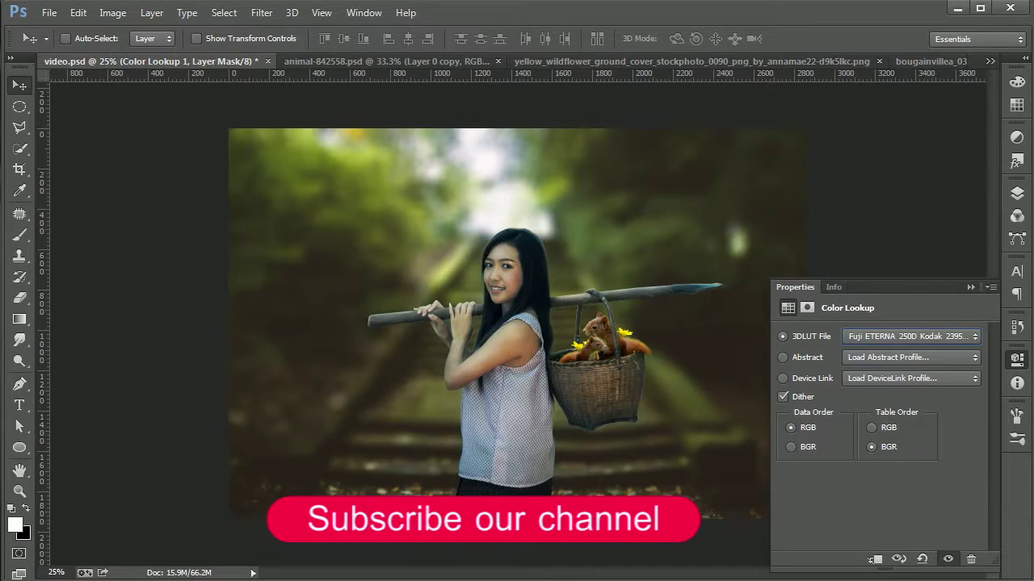
pyautogui.press('Down')
pyautogui.press('Down')
pyautogui.press('Down')
pyautogui.press('Down')
pyautogui.press('Down')
pyautogui.press('Down')
pyautogui.press('Down')
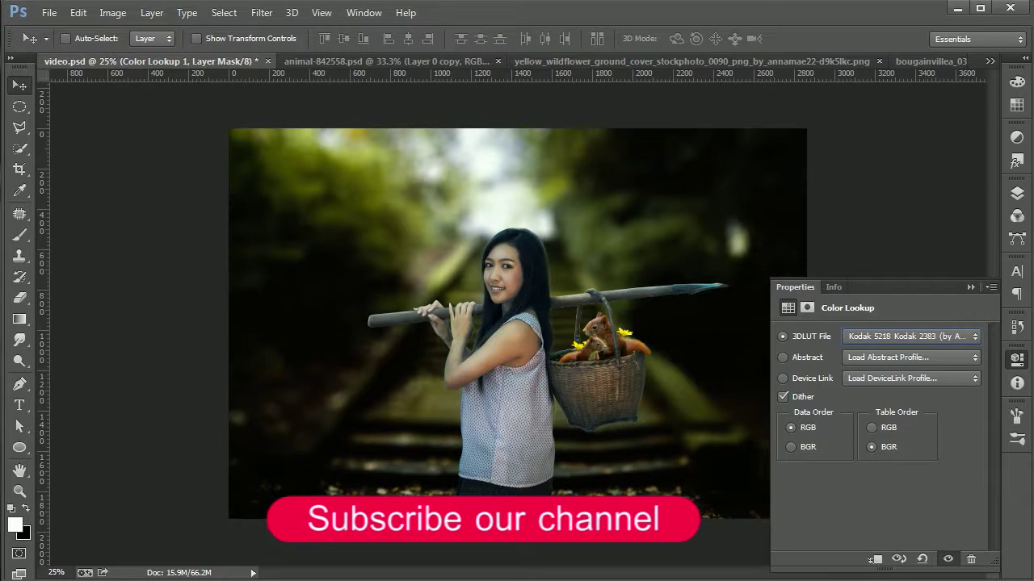
pyautogui.click(1016, 193)
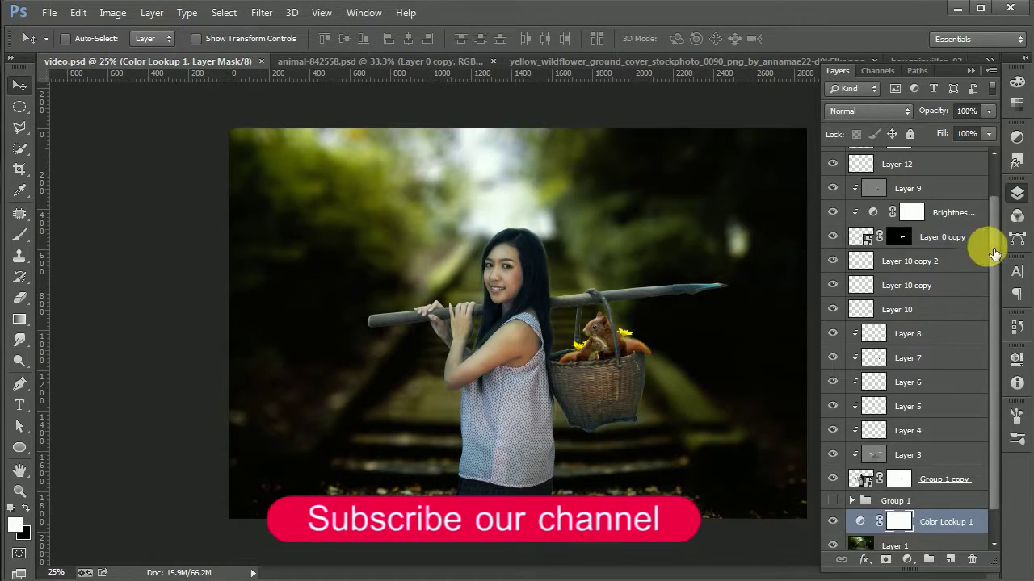
# - Add a black Solid Color fill layer at 14% opacity
pyautogui.scroll(2, 969, 242)
pyautogui.click(950, 559)
pyautogui.click(906, 560)
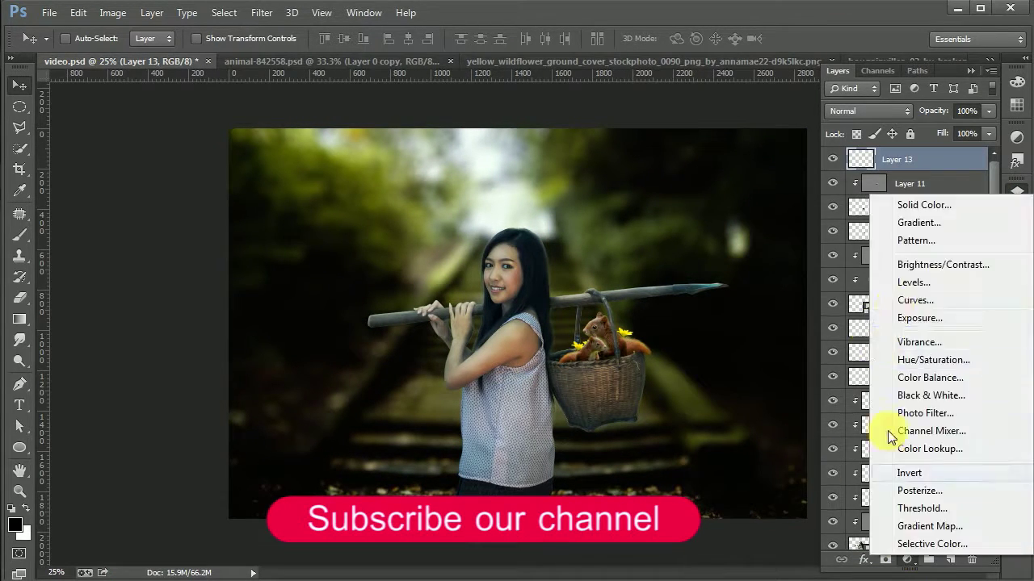
pyautogui.click(925, 205)
pyautogui.click(929, 358)
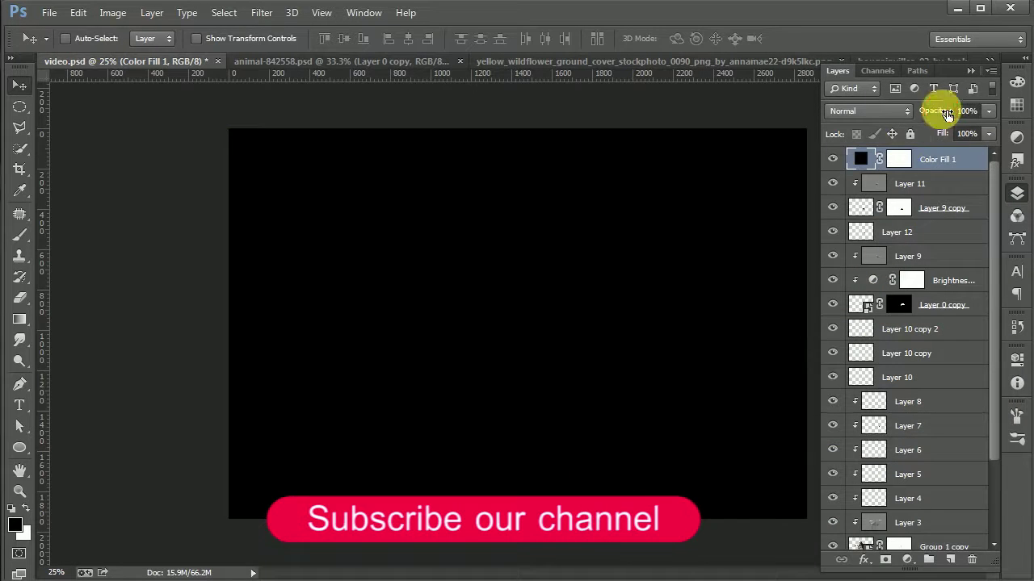
pyautogui.moveTo(936, 111); pyautogui.dragTo(878, 121)
# - Draw a gradient on the black fill's mask so it fades toward the top
pyautogui.click(20, 319)
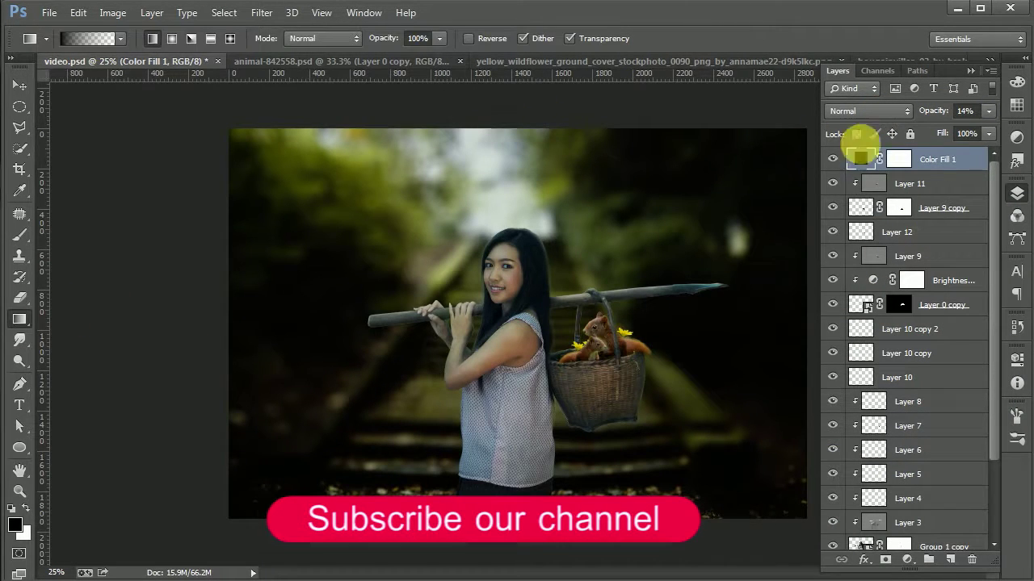
pyautogui.click(899, 159)
pyautogui.moveTo(478, 122); pyautogui.dragTo(485, 460)
pyautogui.moveTo(528, 307); pyautogui.dragTo(526, 436)
pyautogui.moveTo(600, 412); pyautogui.dragTo(412, 372)
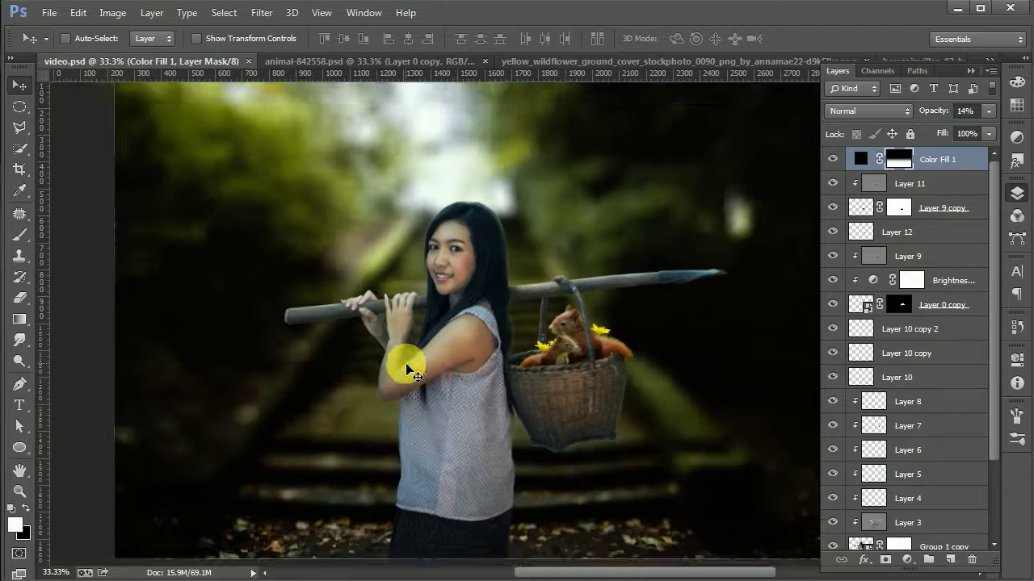
pyautogui.moveTo(413, 371); pyautogui.dragTo(559, 408)
# - Add a Vibrance adjustment layer
pyautogui.click(906, 559)
pyautogui.click(945, 319)
pyautogui.moveTo(961, 350); pyautogui.dragTo(944, 353)
pyautogui.click(971, 287)
# - Add a Brightness/Contrast layer with Brightness 11 and Contrast 25
pyautogui.click(911, 562)
pyautogui.click(940, 269)
pyautogui.moveTo(880, 375)
pyautogui.mouseDown()
pyautogui.moveTo(894, 380)
pyautogui.moveTo(903, 414)
pyautogui.mouseUp()
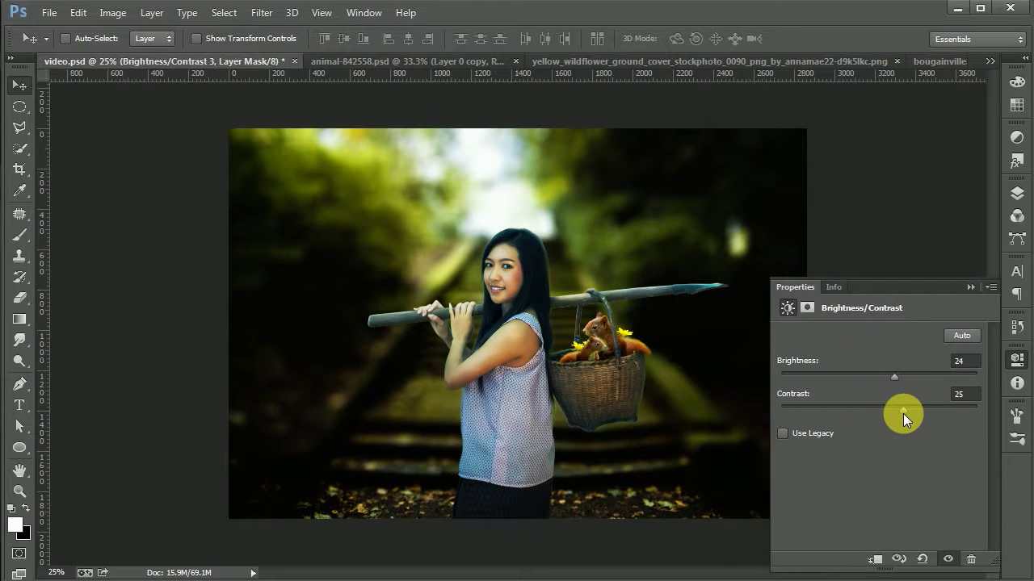
pyautogui.moveTo(894, 377); pyautogui.dragTo(886, 379)
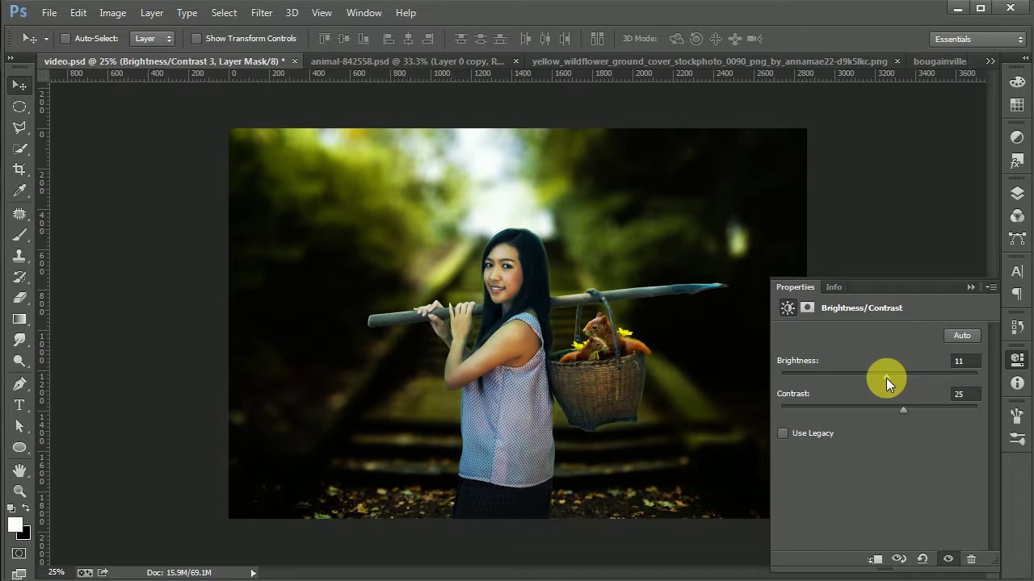
pyautogui.click(978, 246)
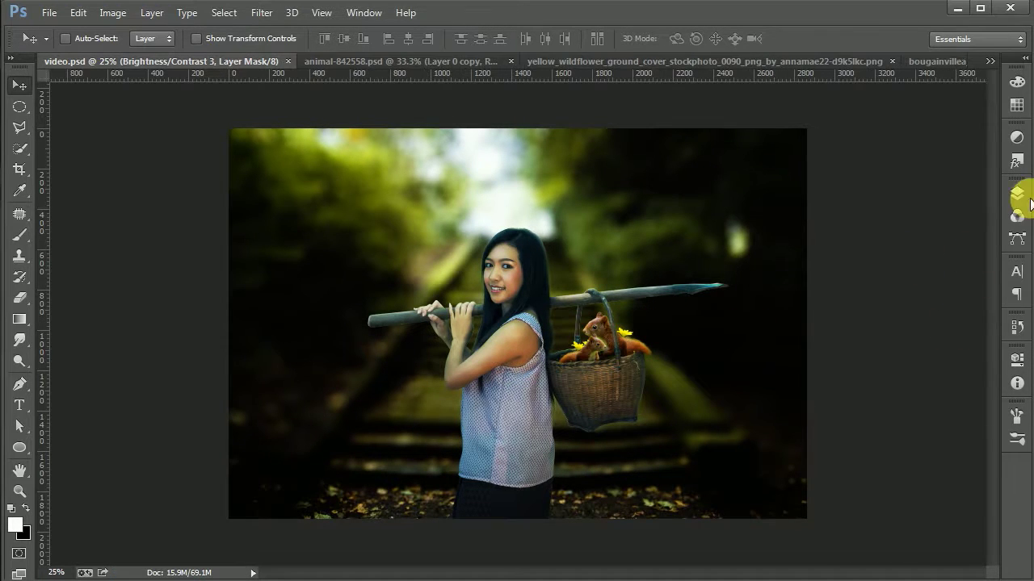
pyautogui.click(1016, 193)
pyautogui.click(928, 208)
pyautogui.moveTo(995, 380); pyautogui.dragTo(993, 503)
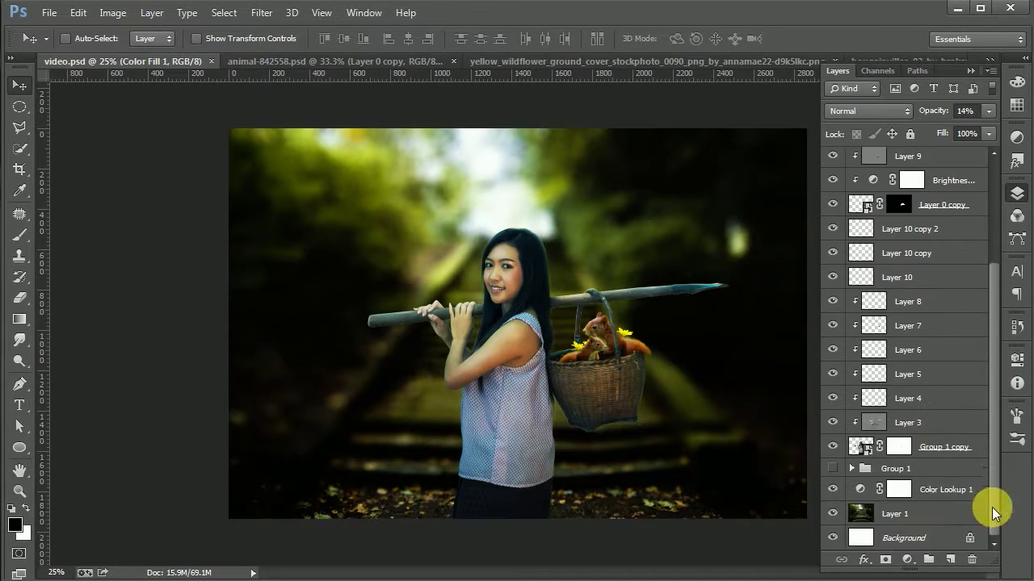
# - Paint a large white brush spot at top centre on a new layer above Group 1, at 45% opacity
pyautogui.click(929, 468)
pyautogui.click(950, 559)
pyautogui.click(20, 235)
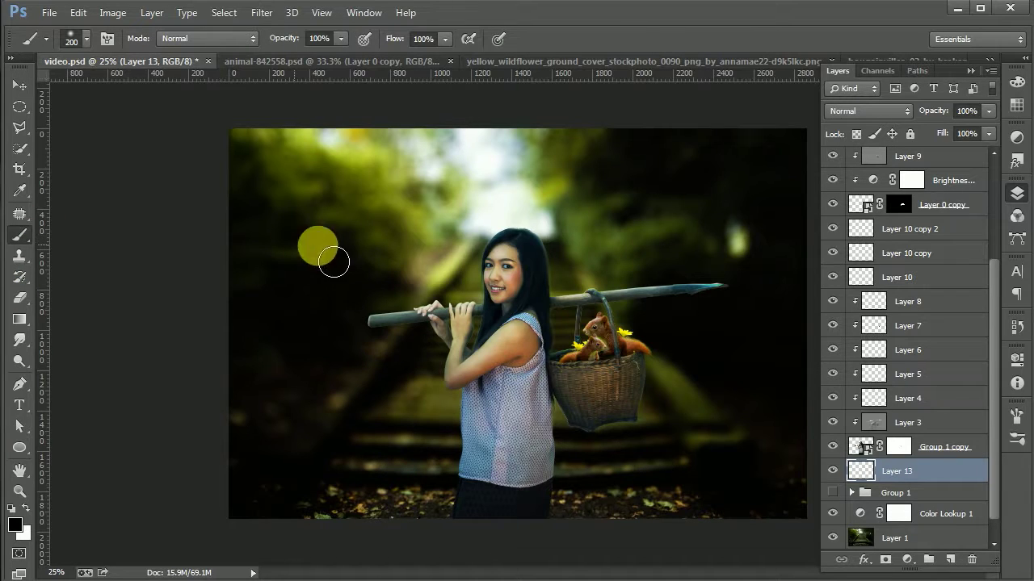
pyautogui.click(27, 507)
pyautogui.click(508, 247)
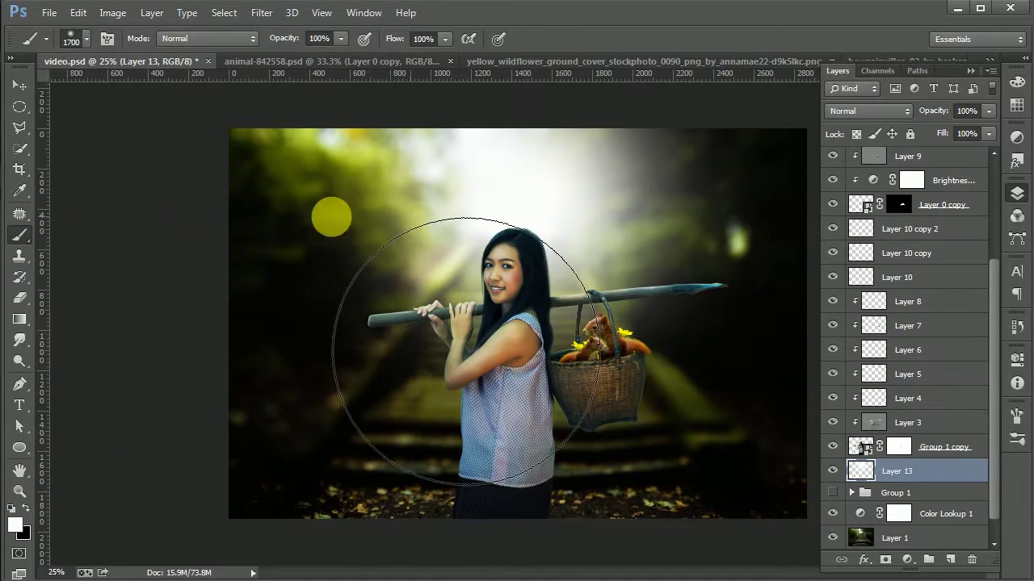
pyautogui.click(20, 85)
pyautogui.moveTo(928, 111); pyautogui.dragTo(903, 111)
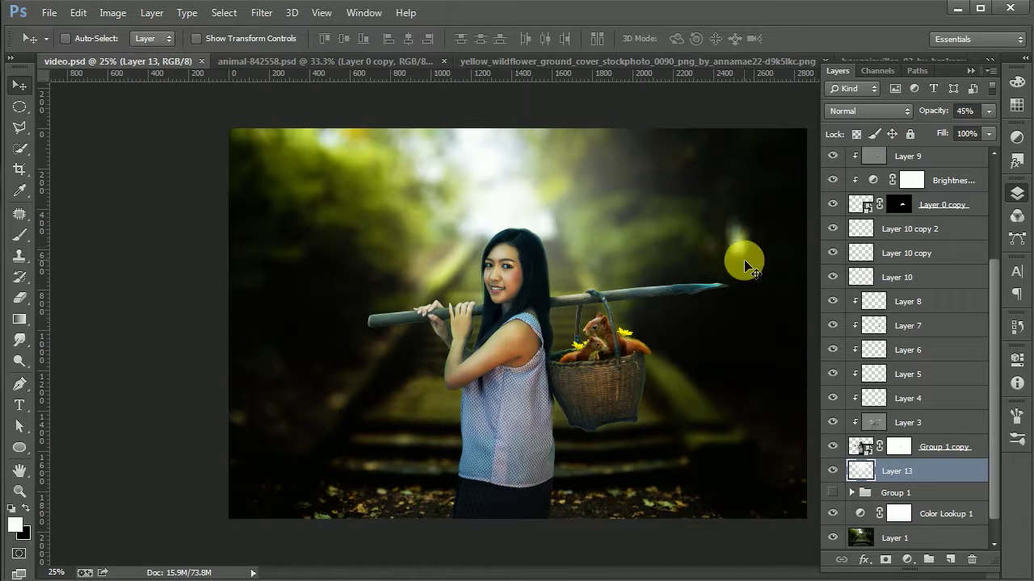
pyautogui.moveTo(993, 323); pyautogui.dragTo(993, 208)
pyautogui.click(941, 159)
pyautogui.click(903, 552)
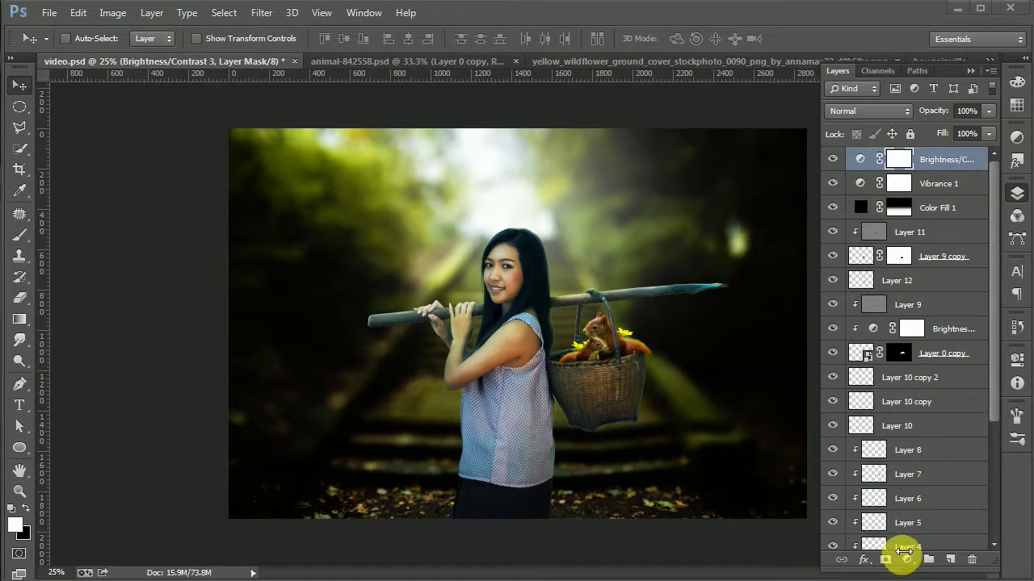
# - Add a Color Balance layer nudging midtones slightly toward green, then save the document
pyautogui.click(907, 559)
pyautogui.click(928, 382)
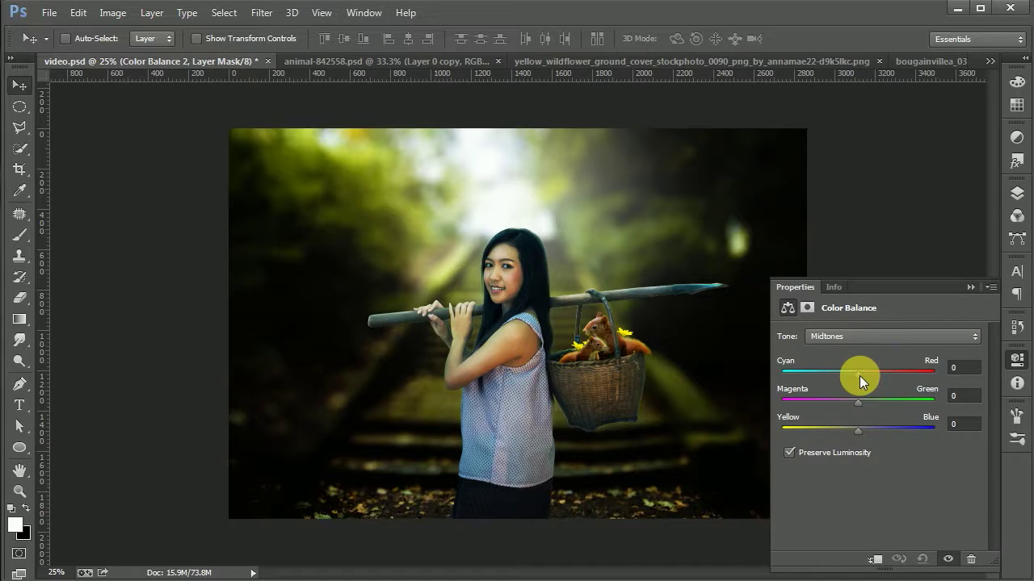
pyautogui.moveTo(859, 406)
pyautogui.mouseDown()
pyautogui.moveTo(849, 402)
pyautogui.moveTo(861, 399)
pyautogui.mouseUp()
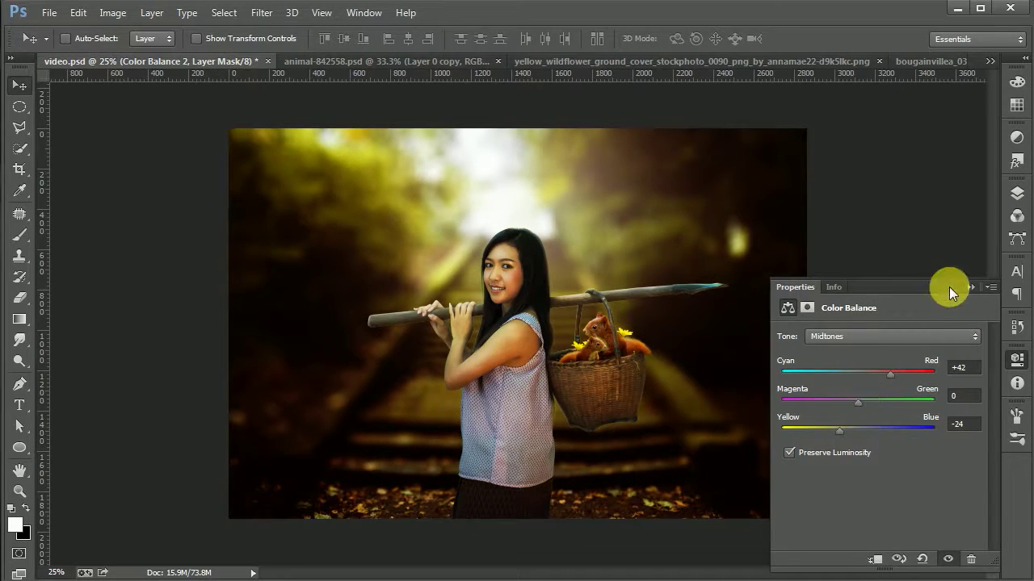
pyautogui.doubleClick(949, 286)
pyautogui.hotkey('ctrl', 's')
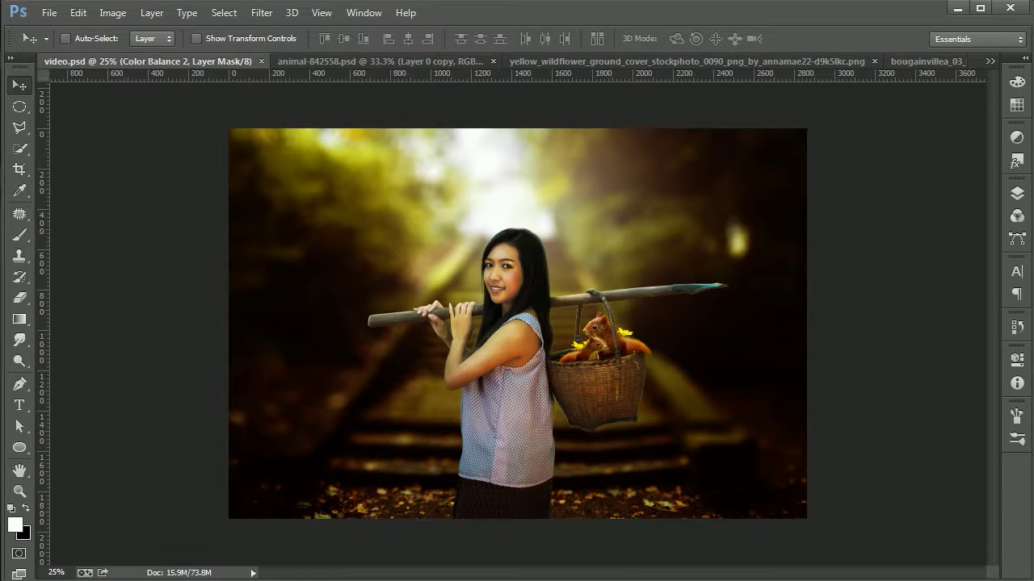
pyautogui.press('F7')
# - Add a Brightness/Contrast layer (Brightness -60, Contrast 28) with a gradient mask keeping the top bright
pyautogui.click(909, 561)
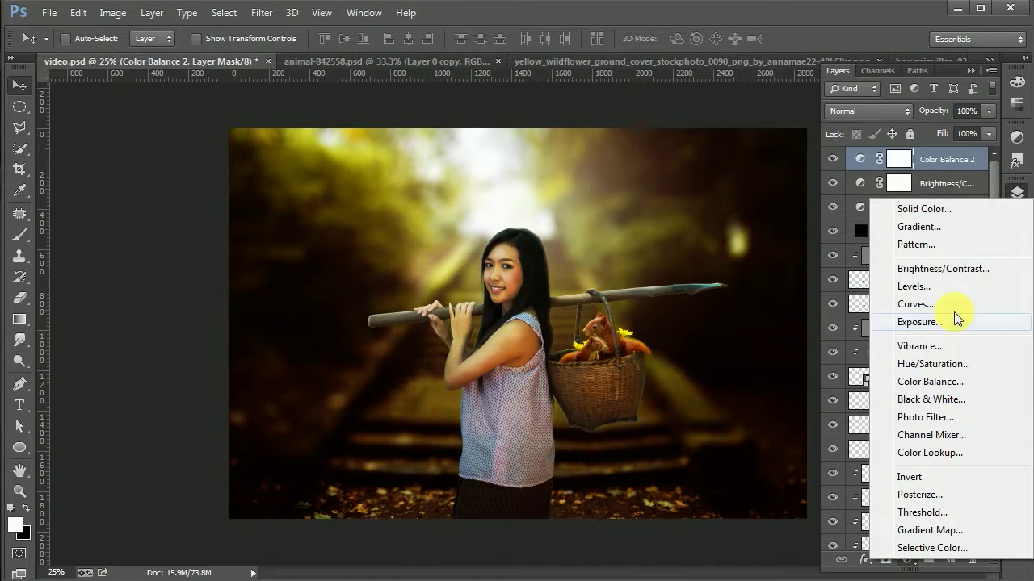
pyautogui.click(953, 268)
pyautogui.moveTo(879, 377); pyautogui.dragTo(839, 377)
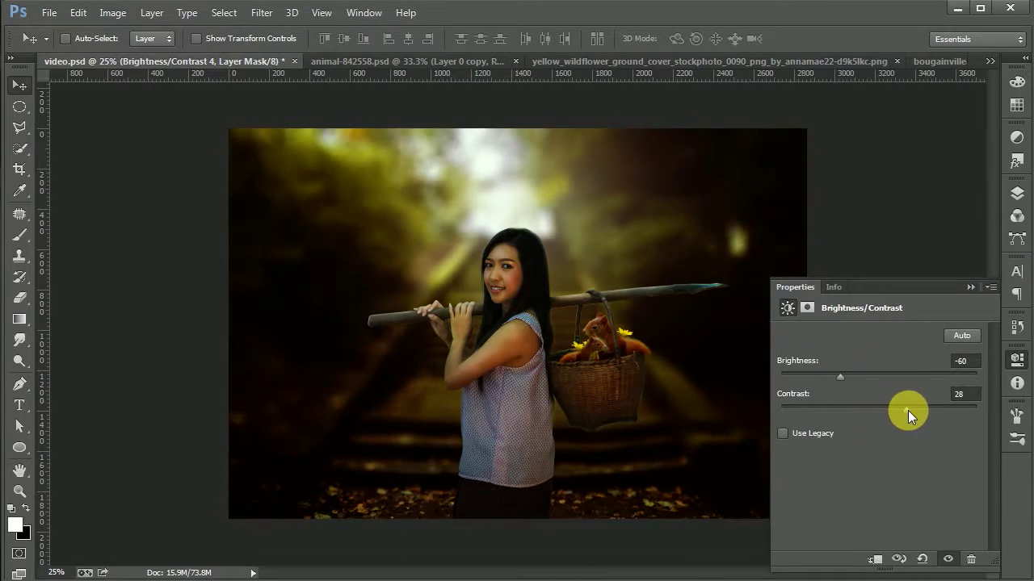
pyautogui.click(1016, 193)
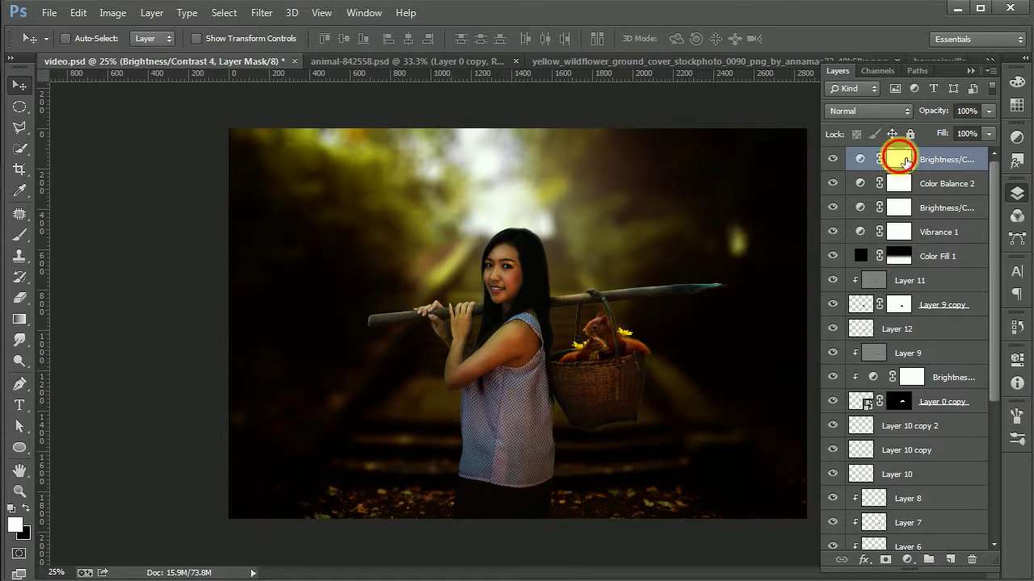
pyautogui.click(19, 319)
pyautogui.moveTo(533, 557); pyautogui.dragTo(530, 267)
pyautogui.moveTo(535, 477); pyautogui.dragTo(548, 423)
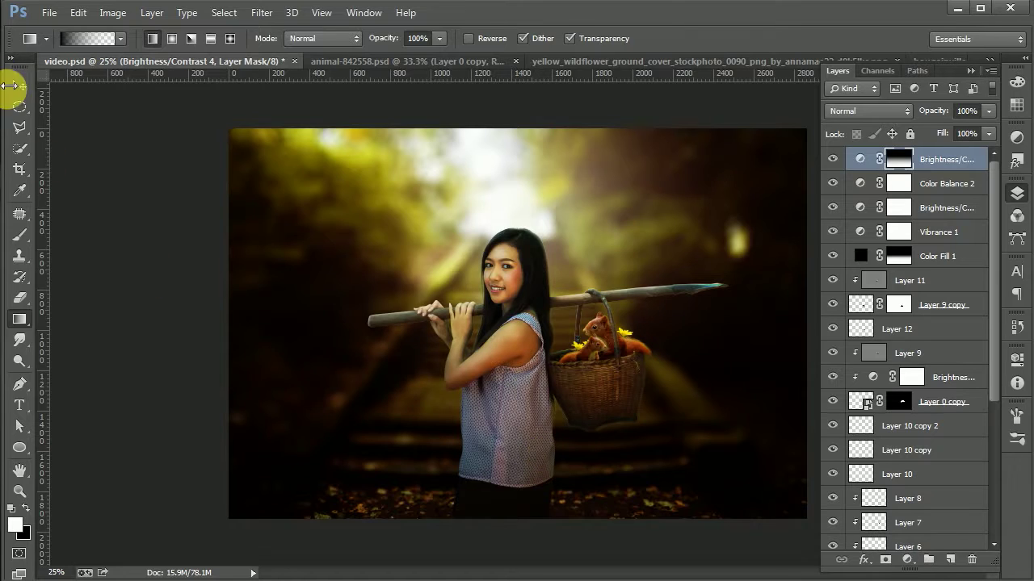
pyautogui.click(19, 85)
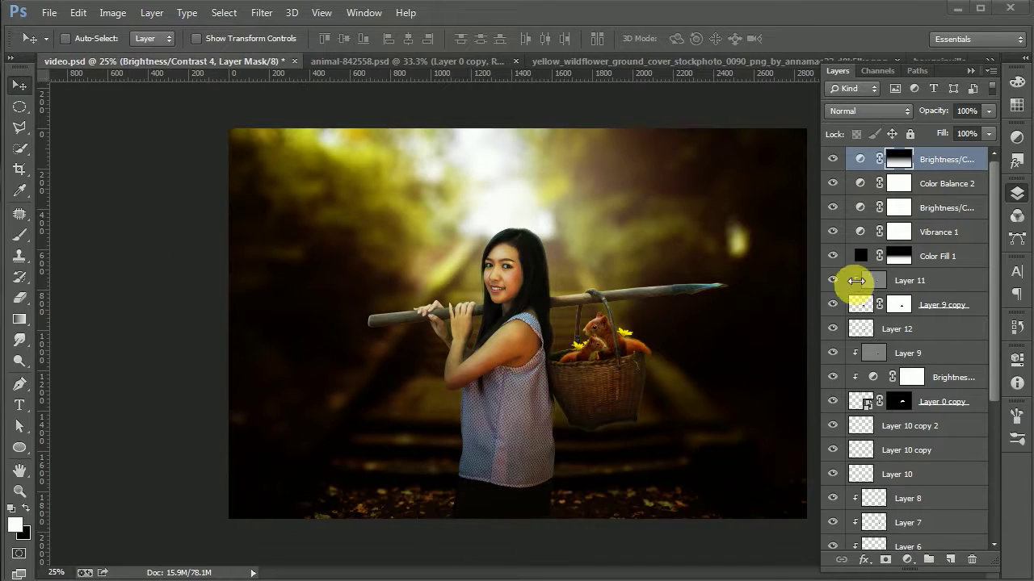
# - Stamp all visible layers into Layer 14 and launch Color Efex Pro 4's Ink filter
pyautogui.hotkey('ctrl', 'shift', 'alt', 'e')
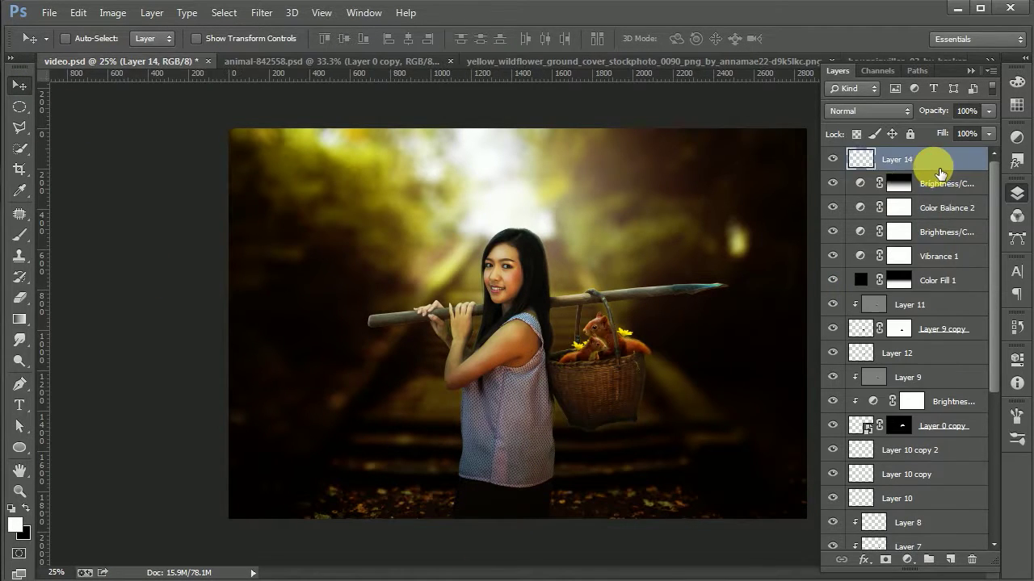
pyautogui.click(257, 15)
pyautogui.click(495, 348)
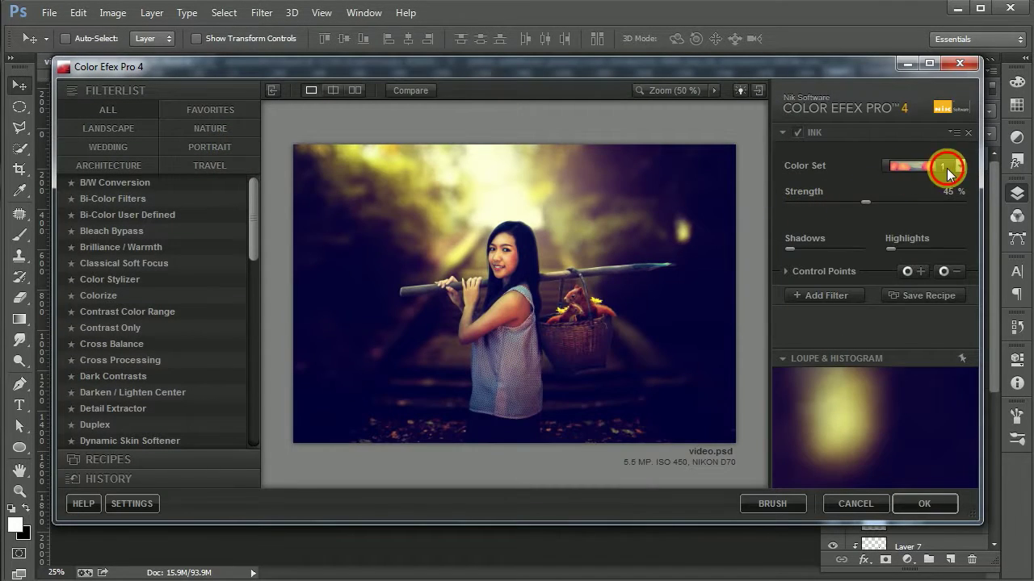
pyautogui.click(948, 171)
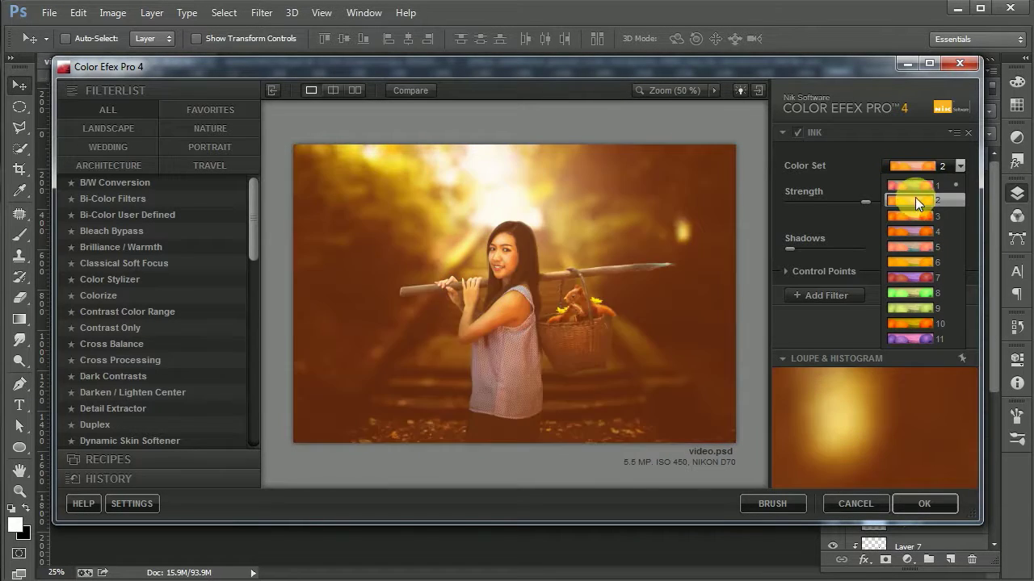
# - Apply the Ink filter with Color Set 1 at 49% strength
pyautogui.click(918, 186)
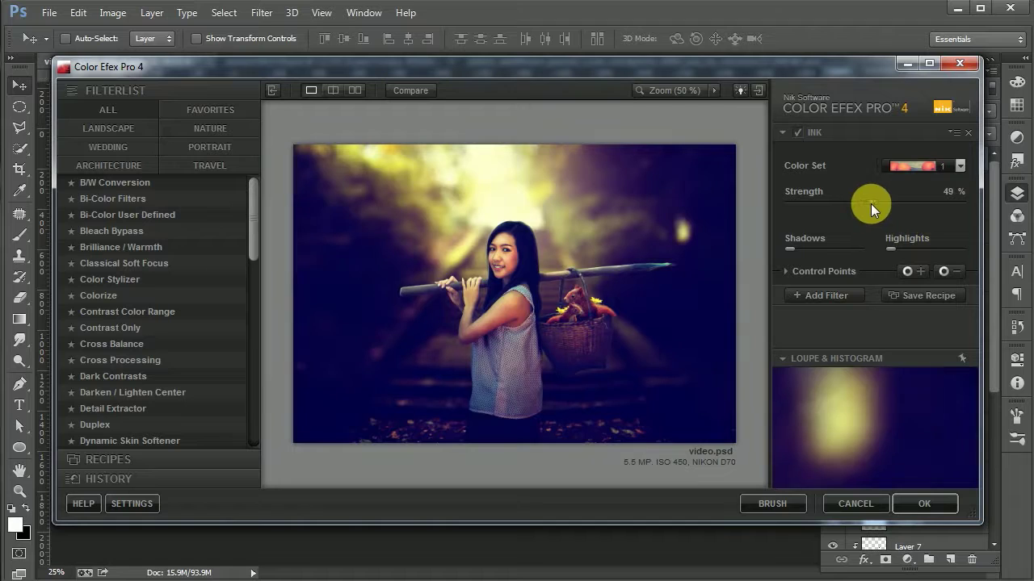
pyautogui.click(927, 509)
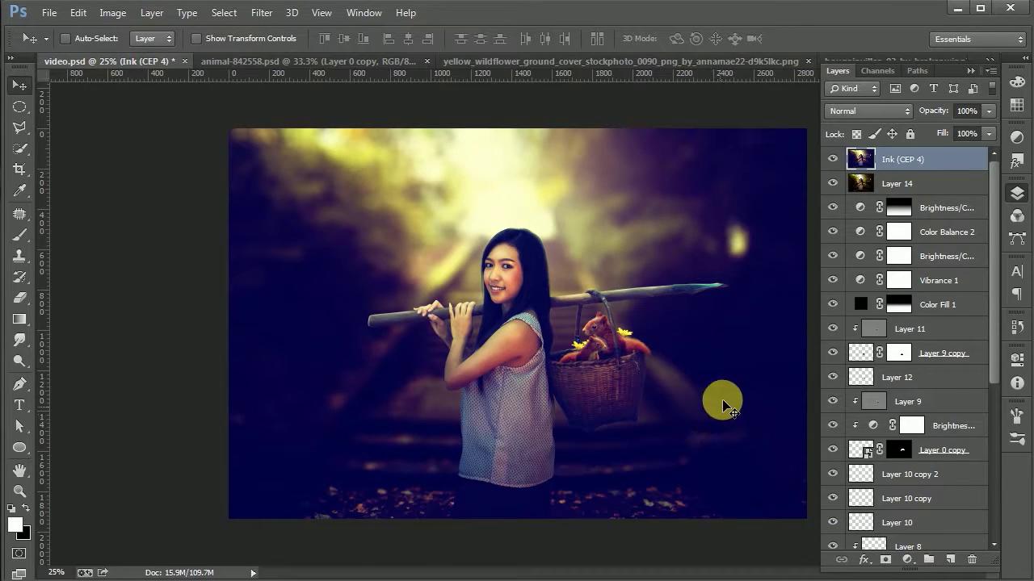
# - Open the Camera Raw Filter and warm the image's temperature, tint and exposure
pyautogui.click(262, 12)
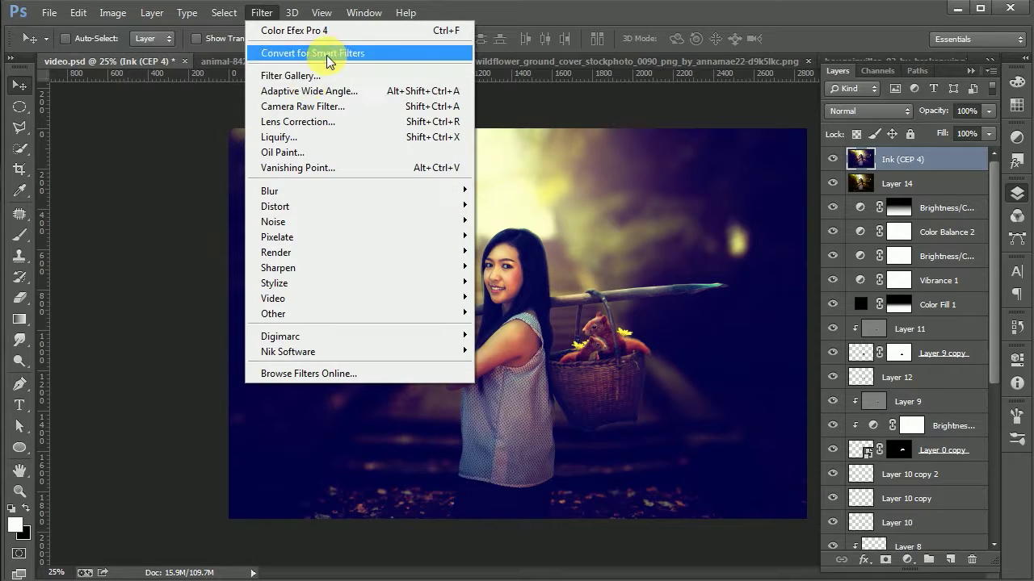
pyautogui.click(330, 134)
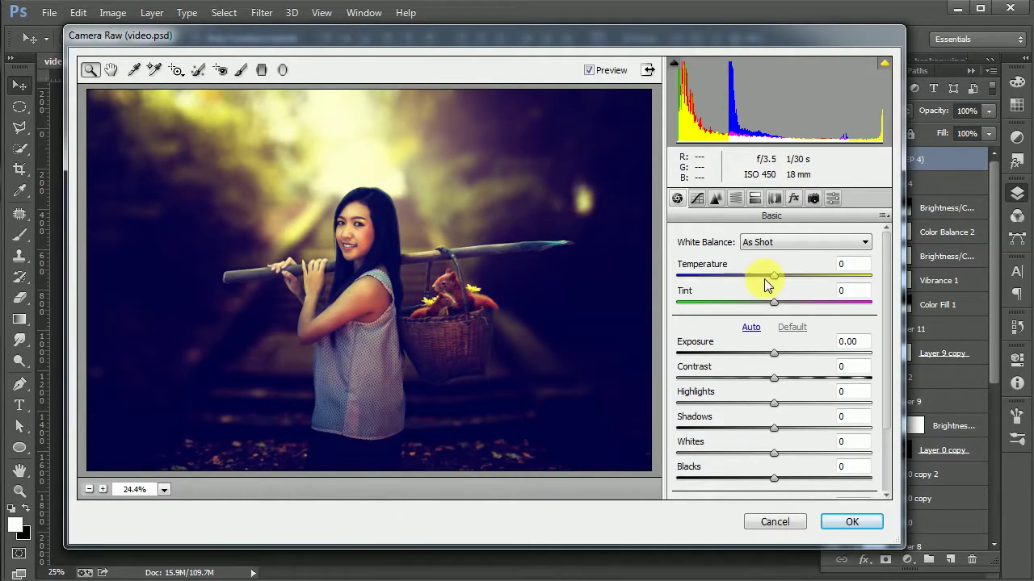
pyautogui.moveTo(763, 279)
pyautogui.mouseDown()
pyautogui.moveTo(789, 274)
pyautogui.moveTo(791, 301)
pyautogui.mouseUp()
pyautogui.click(775, 355)
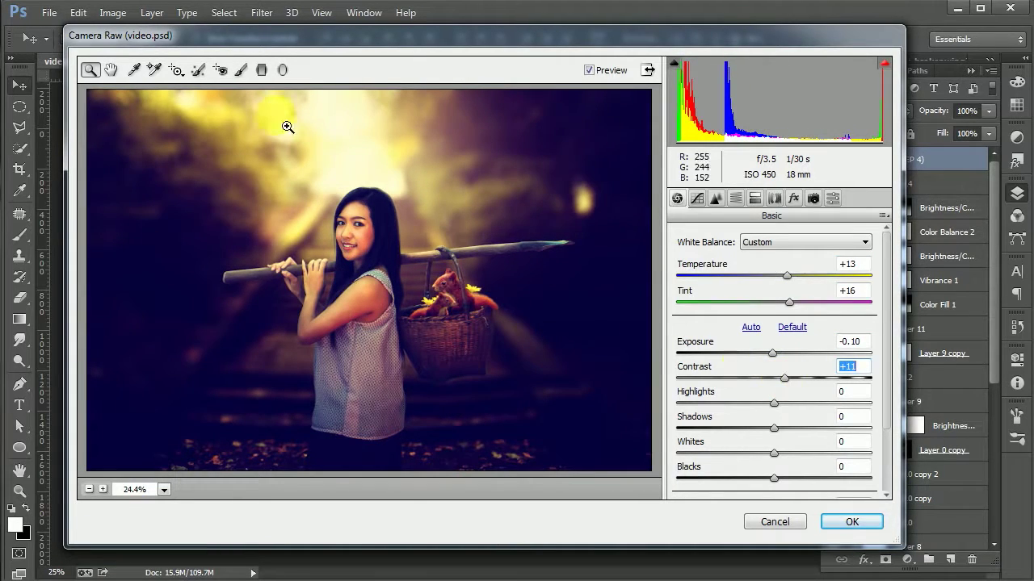
# - Add a top-down graduated filter at +0.70 exposure and one darkening the bottom
pyautogui.press('g')
pyautogui.moveTo(371, 94); pyautogui.dragTo(375, 345)
pyautogui.click(788, 319)
pyautogui.moveTo(787, 319)
pyautogui.mouseDown()
pyautogui.moveTo(807, 325)
pyautogui.moveTo(791, 323)
pyautogui.mouseUp()
pyautogui.moveTo(421, 470)
pyautogui.mouseDown()
pyautogui.moveTo(448, 347)
pyautogui.moveTo(420, 313)
pyautogui.mouseUp()
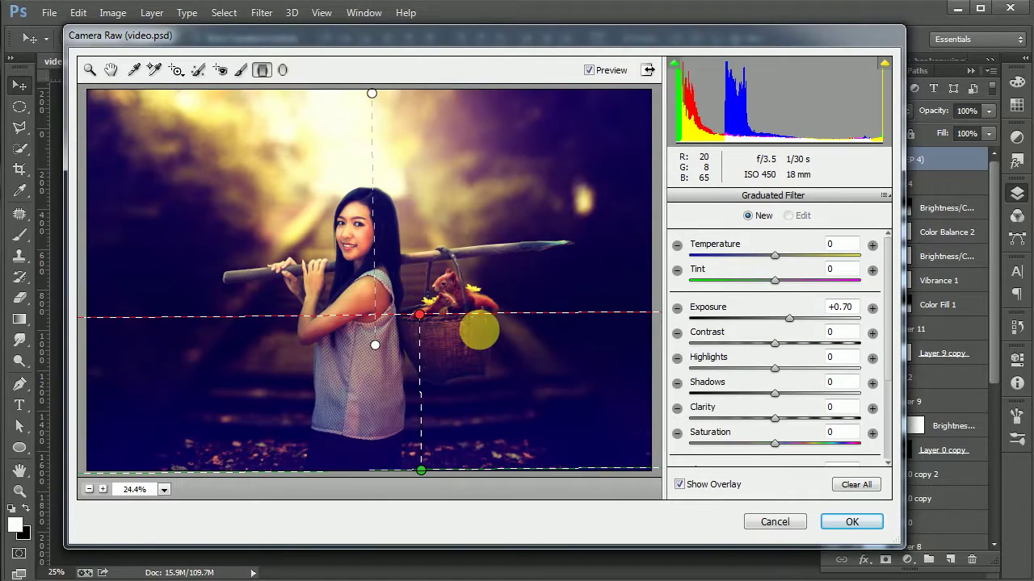
pyautogui.moveTo(791, 317); pyautogui.dragTo(760, 317)
# - Add a diagonal graduated filter brightening the top at +0.55 exposure, with highlights at -50
pyautogui.moveTo(501, 236); pyautogui.dragTo(497, 398)
pyautogui.press('Delete')
pyautogui.moveTo(449, 196); pyautogui.dragTo(477, 270)
pyautogui.moveTo(456, 87); pyautogui.dragTo(456, 386)
pyautogui.moveTo(758, 317); pyautogui.dragTo(787, 319)
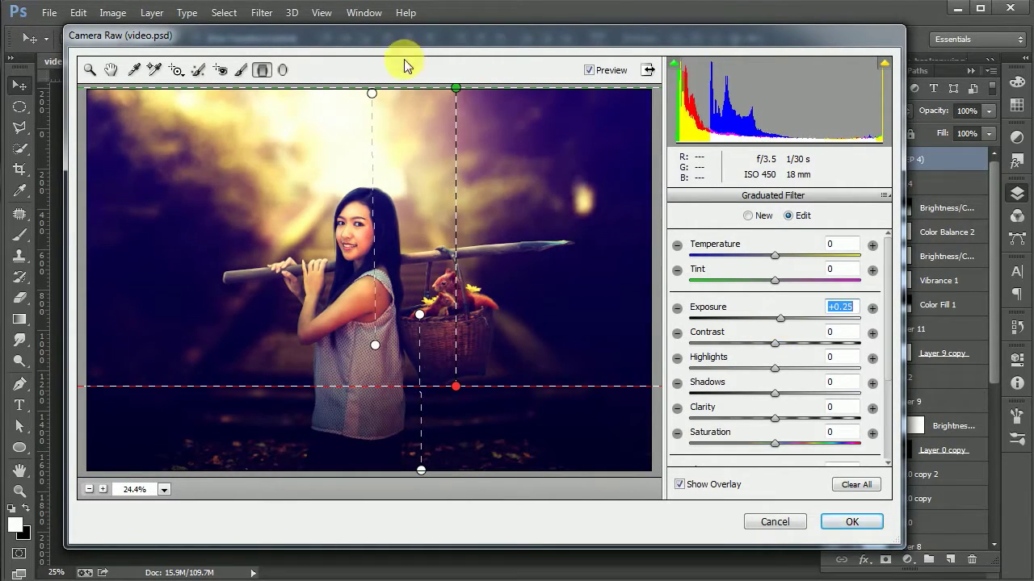
pyautogui.moveTo(456, 88); pyautogui.dragTo(453, 260)
pyautogui.moveTo(456, 408)
pyautogui.mouseDown()
pyautogui.moveTo(457, 419)
pyautogui.moveTo(456, 342)
pyautogui.mouseUp()
pyautogui.moveTo(453, 260)
pyautogui.mouseDown()
pyautogui.moveTo(455, 206)
pyautogui.moveTo(405, 180)
pyautogui.mouseUp()
pyautogui.click(494, 242)
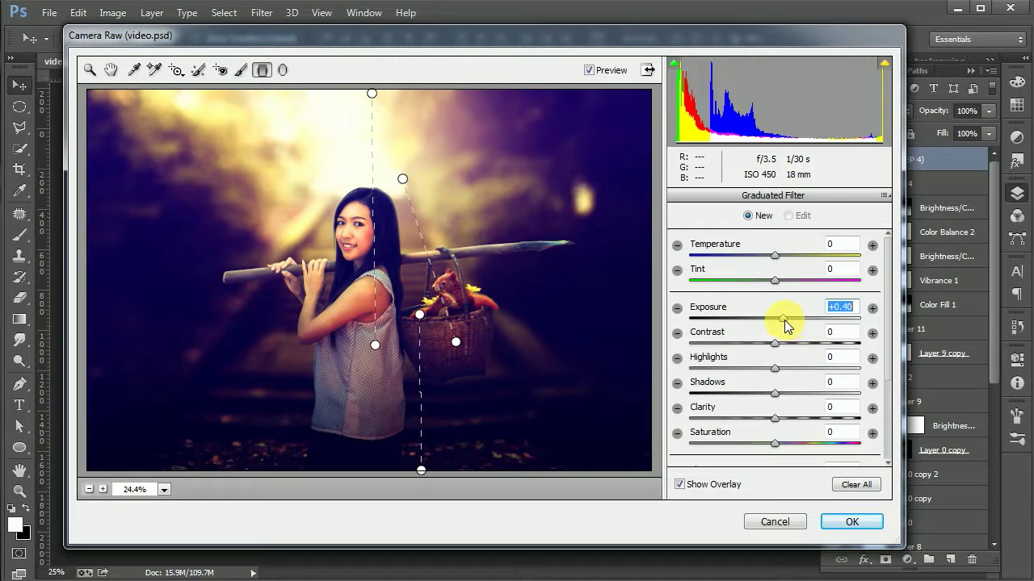
pyautogui.moveTo(738, 368)
pyautogui.mouseDown()
pyautogui.moveTo(703, 365)
pyautogui.moveTo(727, 368)
pyautogui.mouseUp()
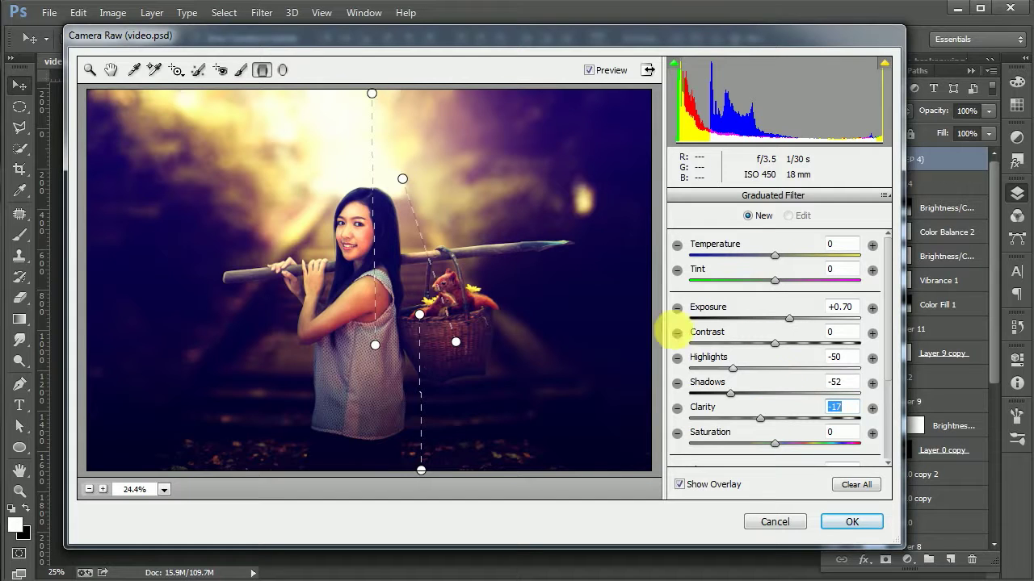
# - Add a large radial filter around the woman with raised exposure and saturation, then apply
pyautogui.click(282, 69)
pyautogui.moveTo(328, 238)
pyautogui.mouseDown()
pyautogui.moveTo(448, 345)
pyautogui.moveTo(454, 326)
pyautogui.mouseUp()
pyautogui.moveTo(775, 256); pyautogui.dragTo(785, 257)
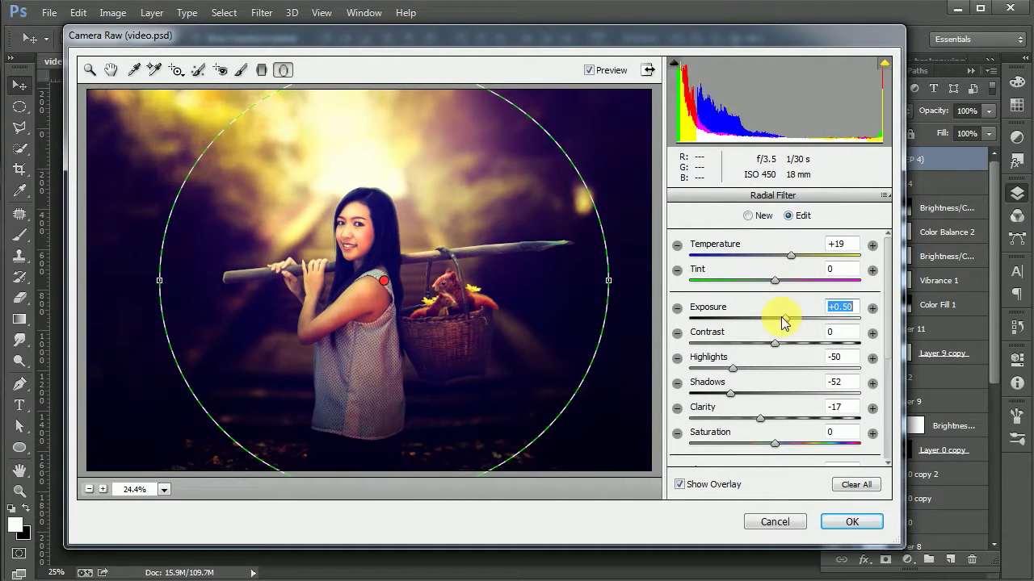
pyautogui.moveTo(784, 317); pyautogui.dragTo(788, 317)
pyautogui.moveTo(773, 443); pyautogui.dragTo(824, 442)
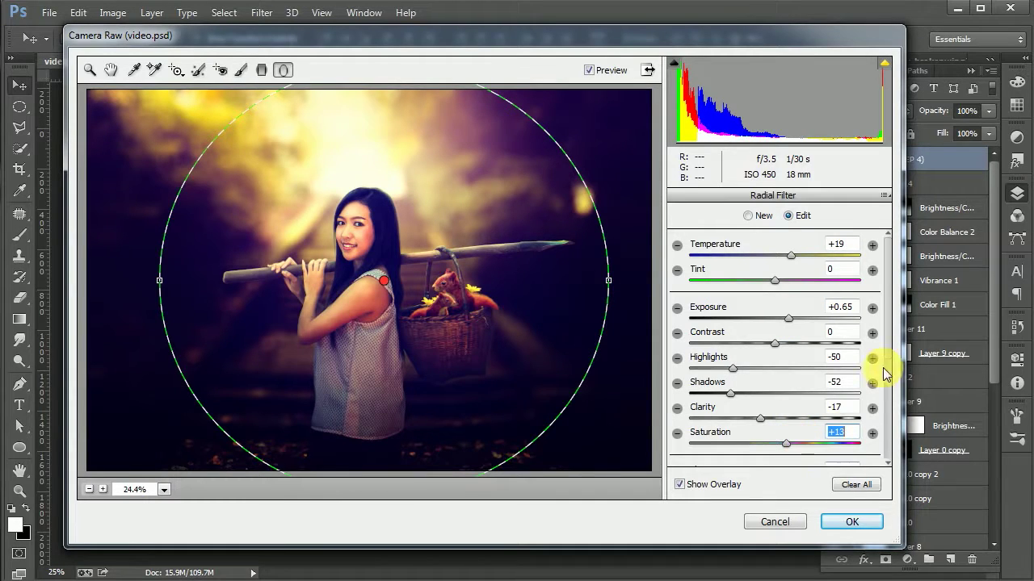
pyautogui.scroll(-5, 884, 402)
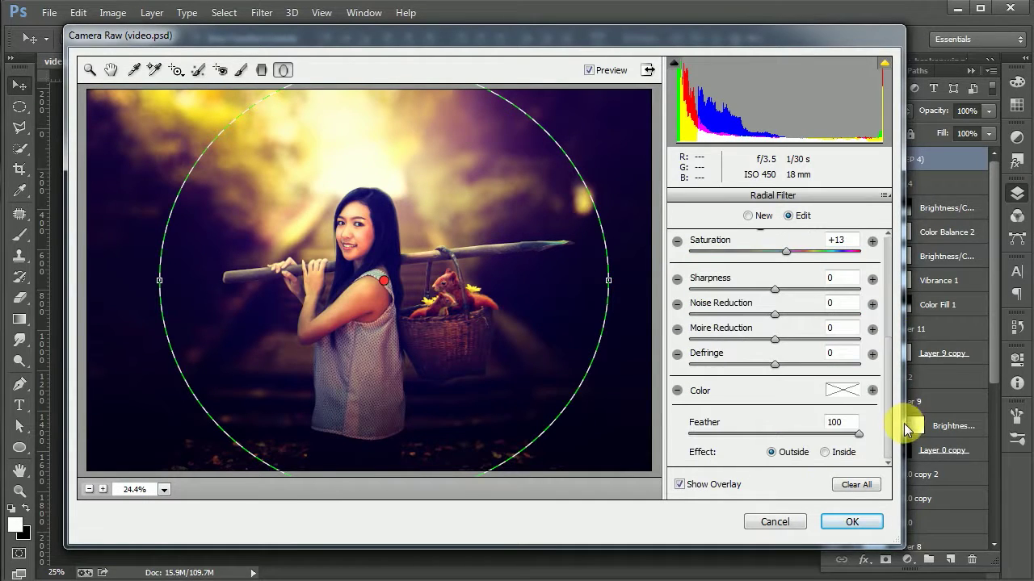
pyautogui.click(873, 529)
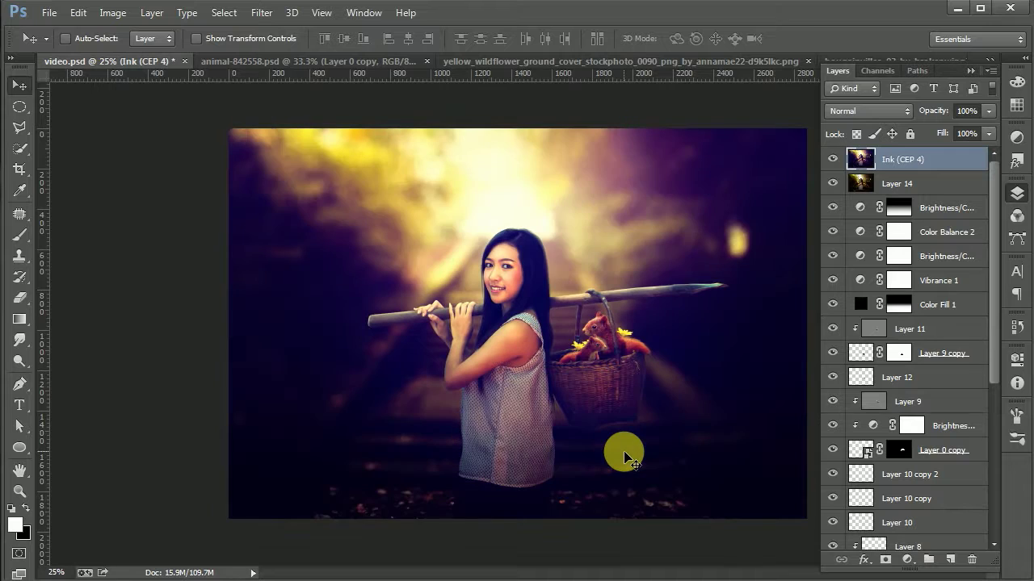
# - Add a new Layer 15 in Soft Light blend mode above the Ink layer
pyautogui.hotkey('ctrl', '+')
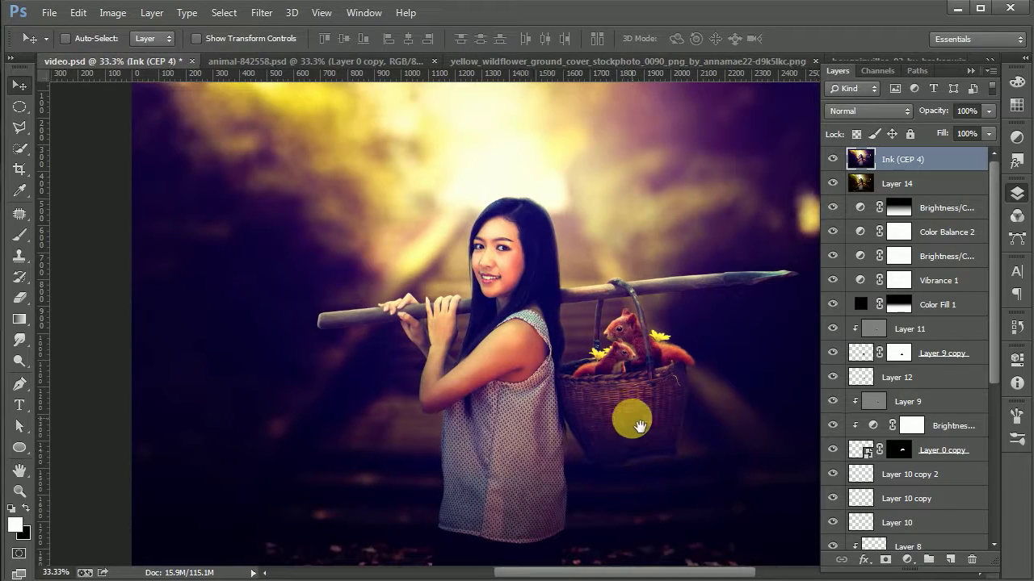
pyautogui.click(951, 560)
pyautogui.click(866, 112)
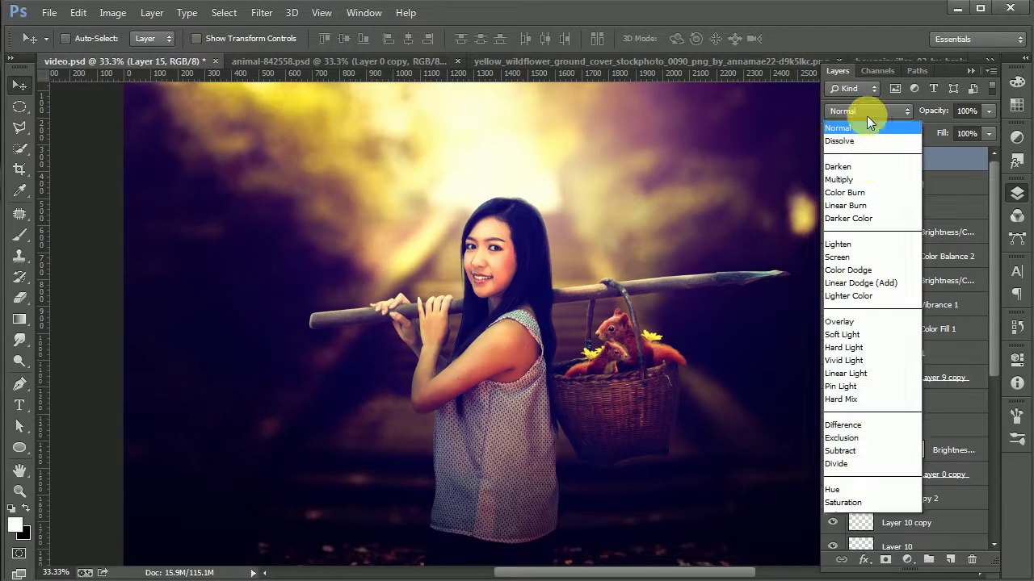
pyautogui.click(861, 336)
# - Stretch Layer 15 taller with Free Transform
pyautogui.click(20, 235)
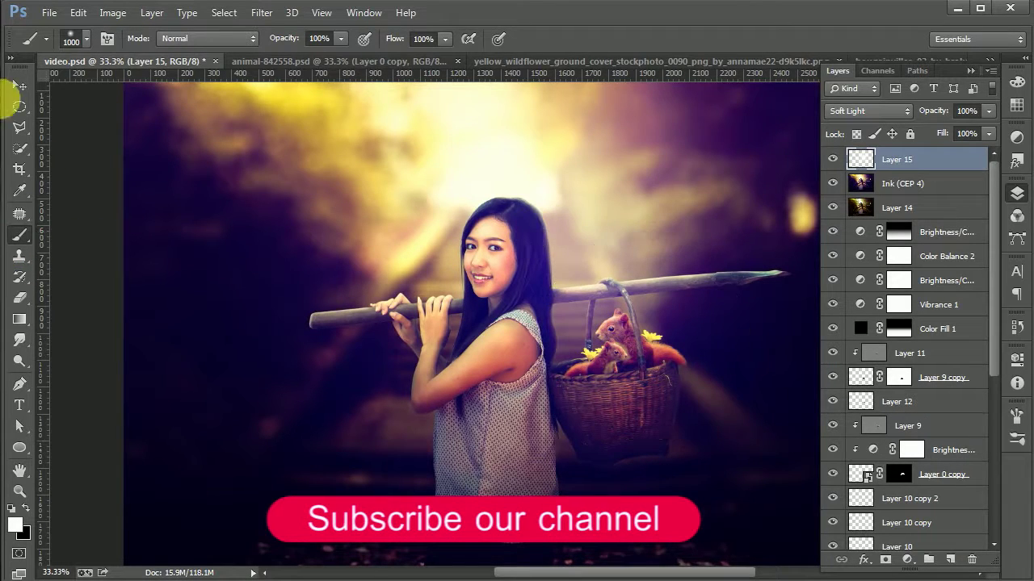
pyautogui.click(20, 85)
pyautogui.hotkey('ctrl', '-')
pyautogui.hotkey('ctrl', 't')
pyautogui.moveTo(557, 127); pyautogui.dragTo(561, 81)
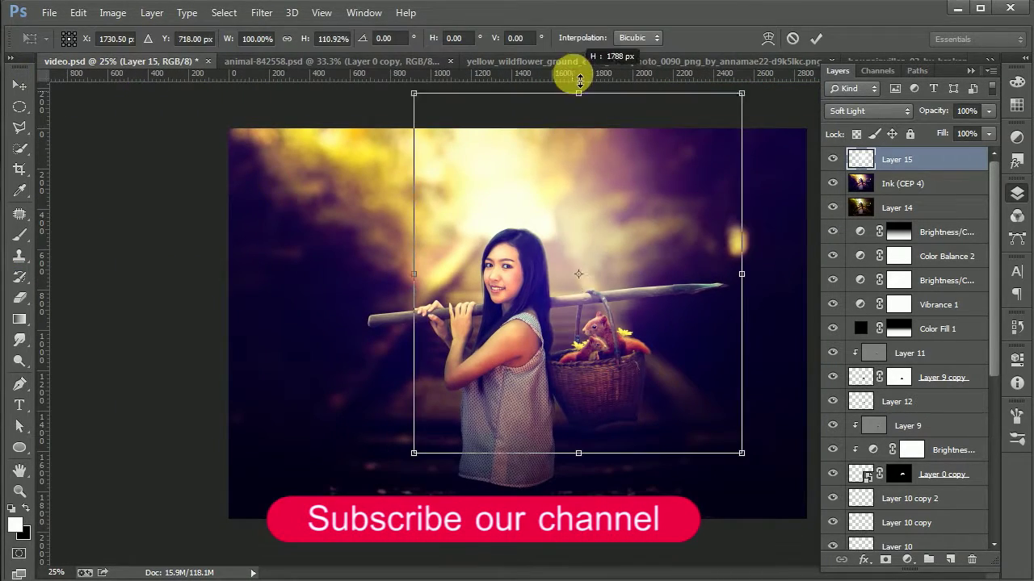
pyautogui.press('Return')
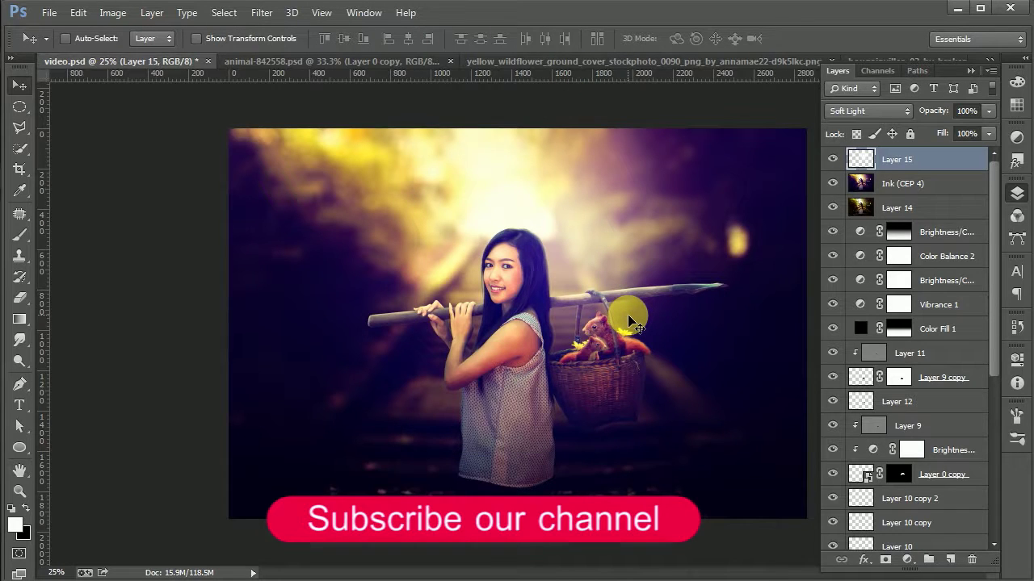
# - Save the document and add a new Brightness/Contrast 5 adjustment layer
pyautogui.hotkey('ctrl', 's')
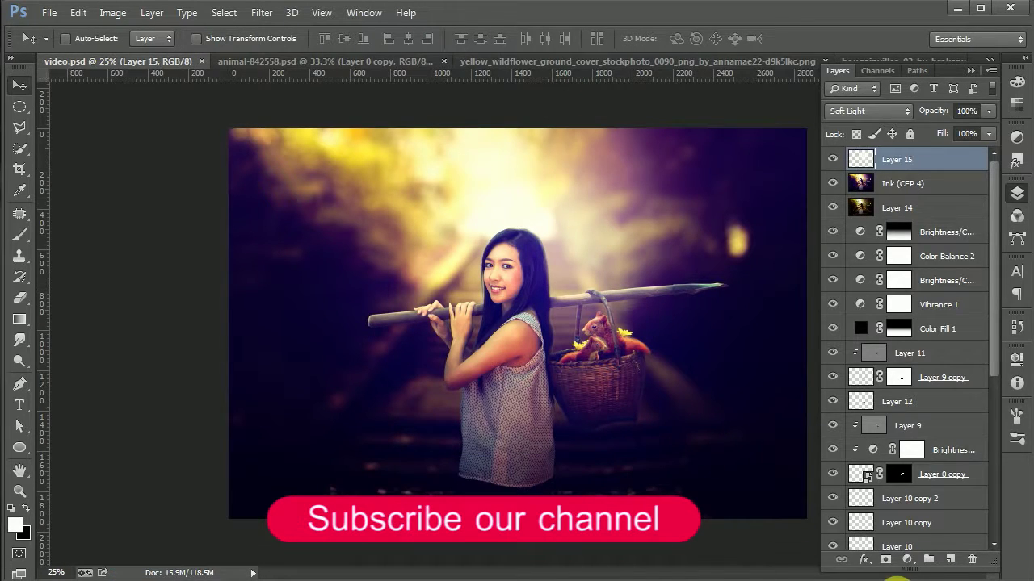
pyautogui.click(907, 559)
pyautogui.click(954, 270)
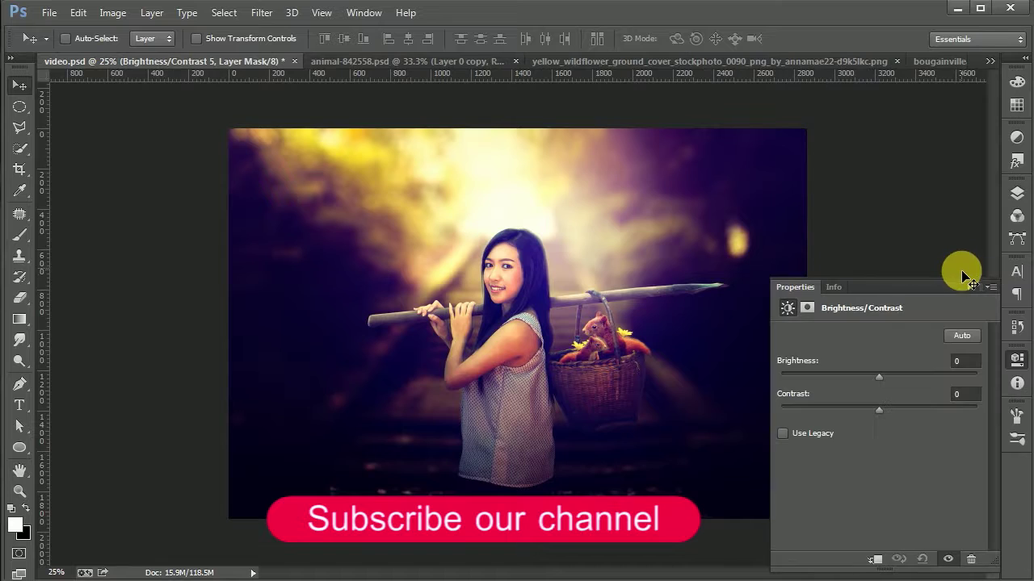
# - Set Brightness/Contrast 5 to brightness -71, contrast 77, at 28% opacity
pyautogui.moveTo(878, 407); pyautogui.dragTo(920, 409)
pyautogui.moveTo(892, 369); pyautogui.dragTo(865, 378)
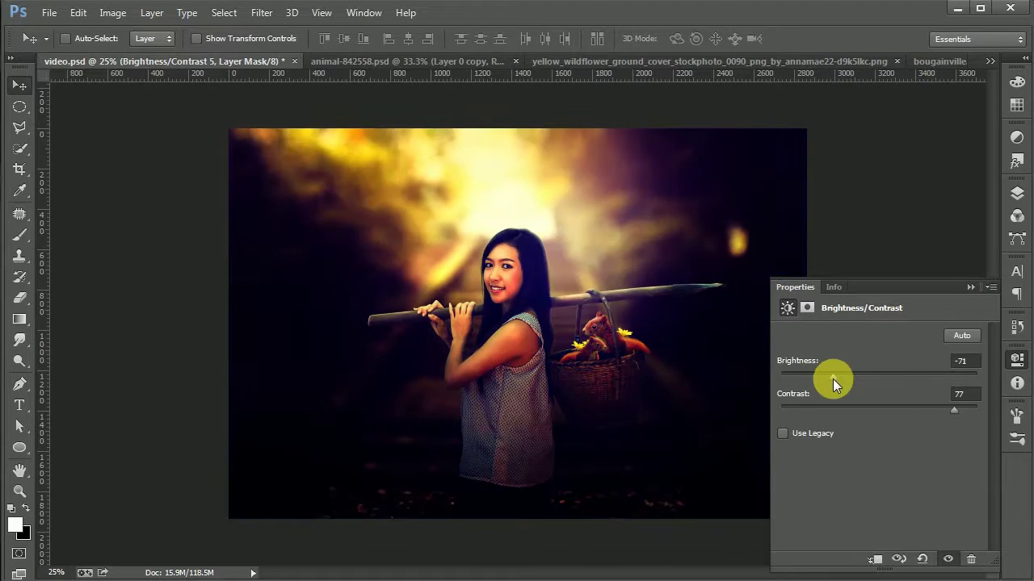
pyautogui.click(1016, 193)
pyautogui.moveTo(929, 111)
pyautogui.mouseDown()
pyautogui.moveTo(864, 122)
pyautogui.moveTo(882, 126)
pyautogui.mouseUp()
# - Fade the adjustment's mask with a top-to-bottom gradient and save the document
pyautogui.click(20, 319)
pyautogui.moveTo(561, 115)
pyautogui.mouseDown()
pyautogui.moveTo(543, 509)
pyautogui.moveTo(535, 415)
pyautogui.moveTo(506, 491)
pyautogui.mouseUp()
pyautogui.click(19, 85)
pyautogui.hotkey('ctrl', 's')
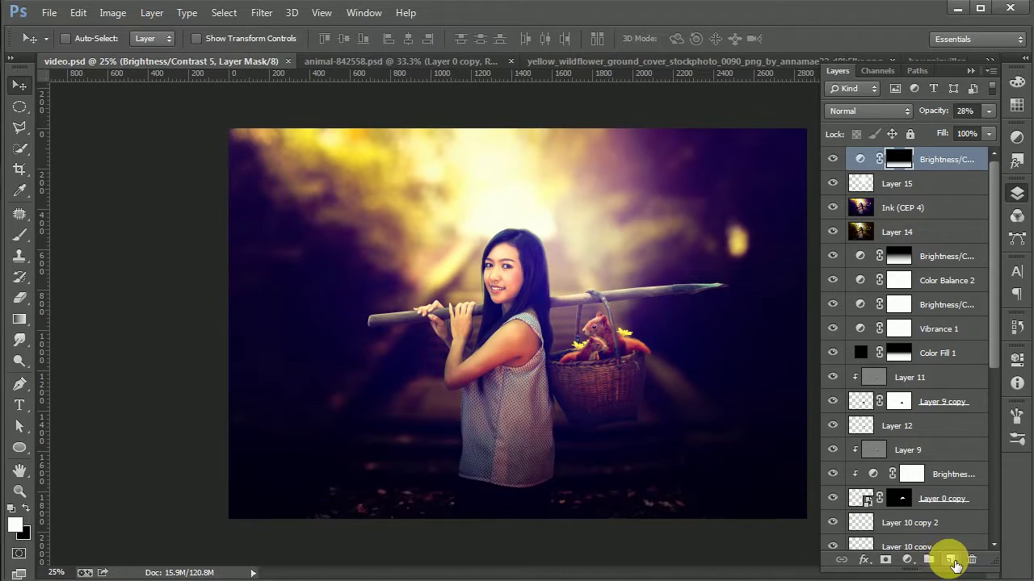
# - Add a Photo Filter 1 adjustment layer
pyautogui.click(907, 560)
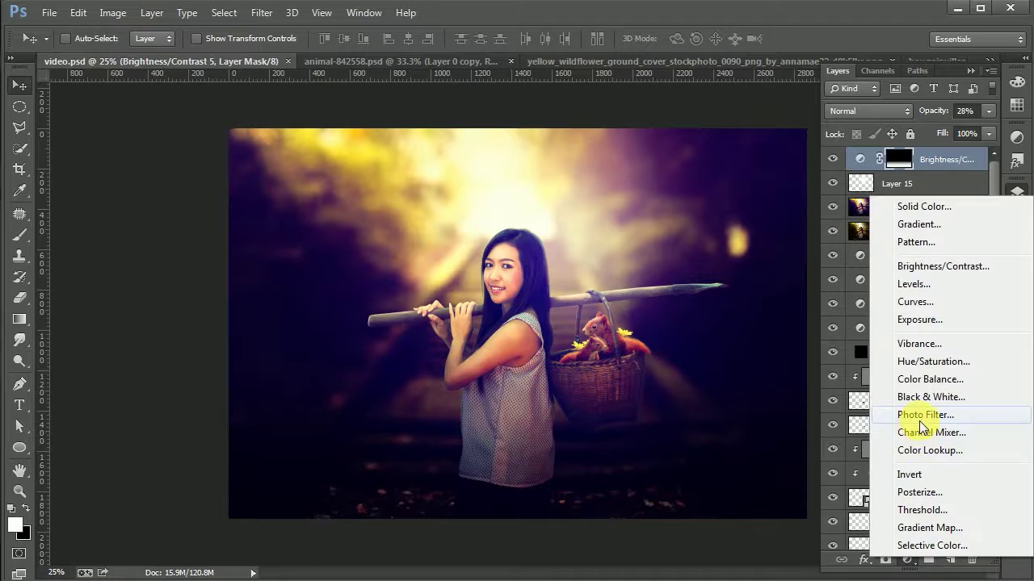
pyautogui.click(912, 416)
pyautogui.click(970, 286)
# - Add a Color Lookup adjustment, starting from 3Strip.look and cycling through film-look 3DLUT presets
pyautogui.click(906, 560)
pyautogui.click(934, 457)
pyautogui.click(921, 353)
pyautogui.click(858, 16)
pyautogui.press('Down')
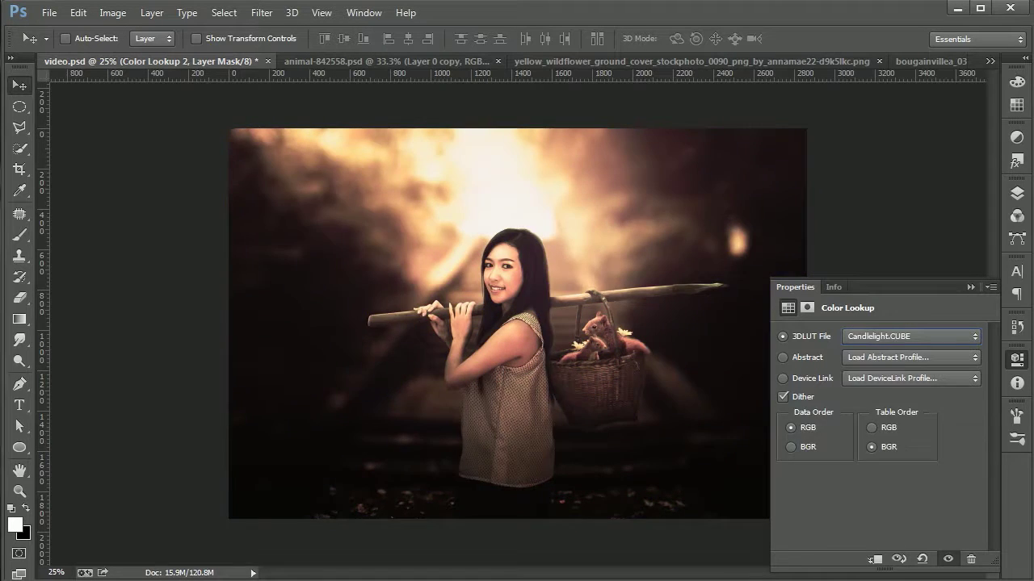
pyautogui.press('Down')
pyautogui.press('Down')
pyautogui.press('Down')
pyautogui.press('Down')
pyautogui.press('Down')
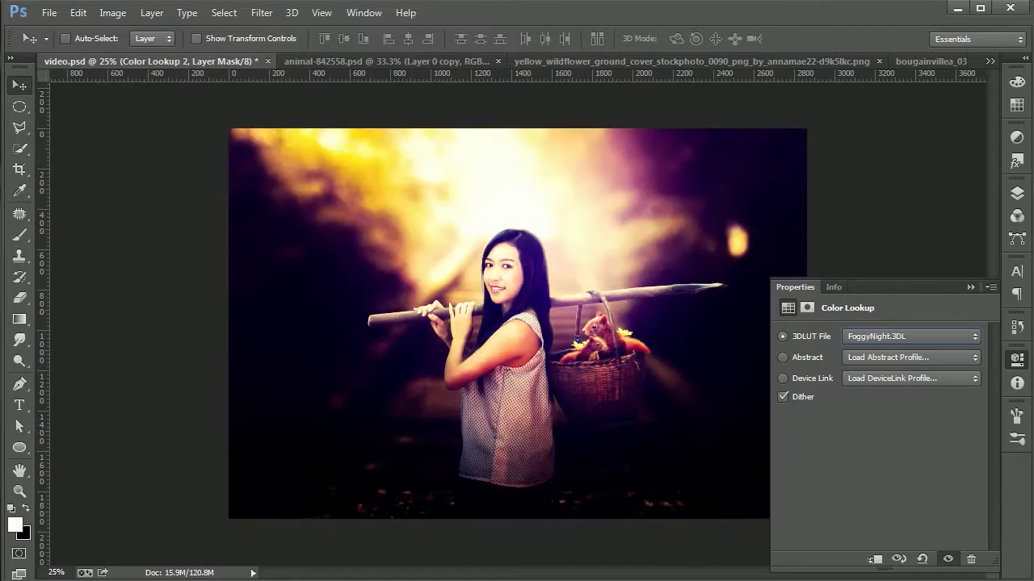
pyautogui.press('Down')
pyautogui.press('Down')
pyautogui.press('Down')
pyautogui.press('Down')
pyautogui.press('Down')
pyautogui.press('Down')
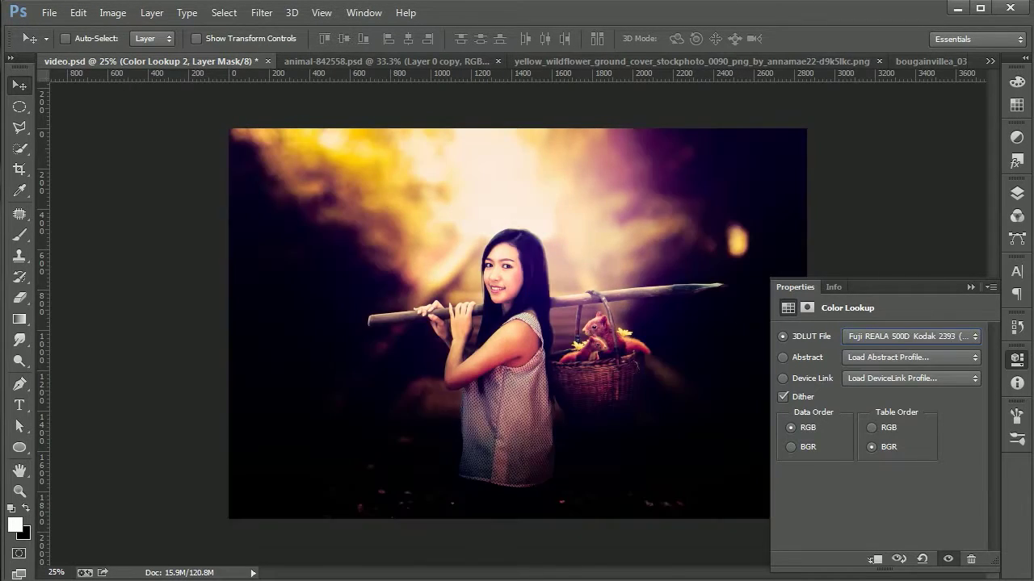
pyautogui.press('Down')
pyautogui.press('Down')
pyautogui.press('Down')
pyautogui.press('Down')
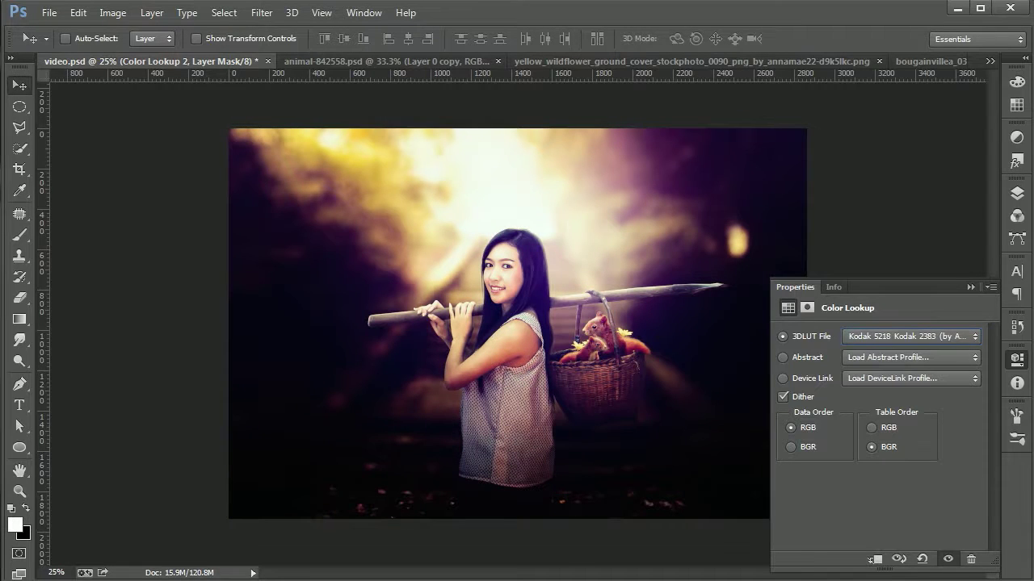
# - Set Color Lookup 2 to 20% opacity, save, and add an empty Layer 16 on top
pyautogui.click(1016, 193)
pyautogui.moveTo(933, 110); pyautogui.dragTo(903, 111)
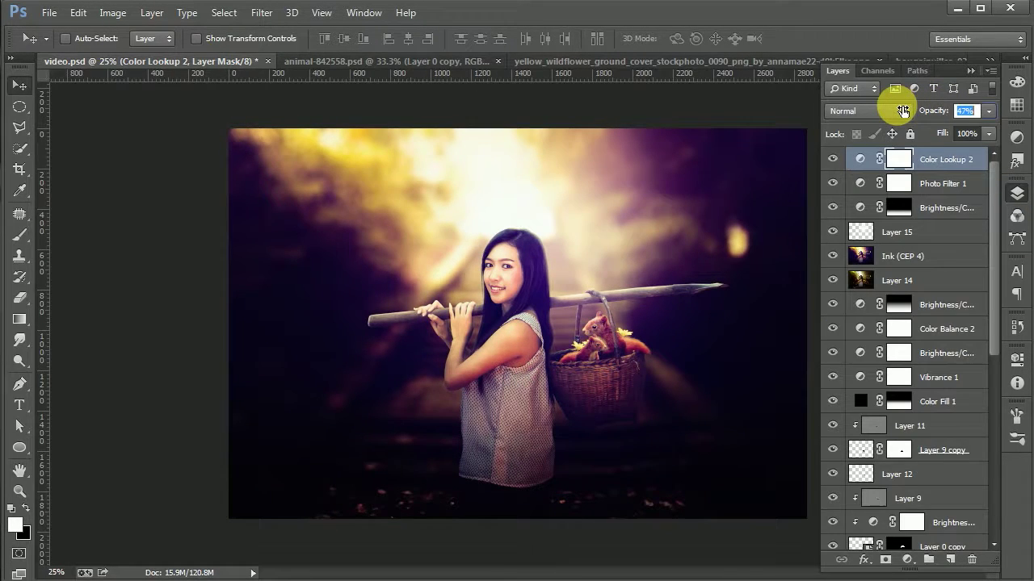
pyautogui.write('20')
pyautogui.press('Return')
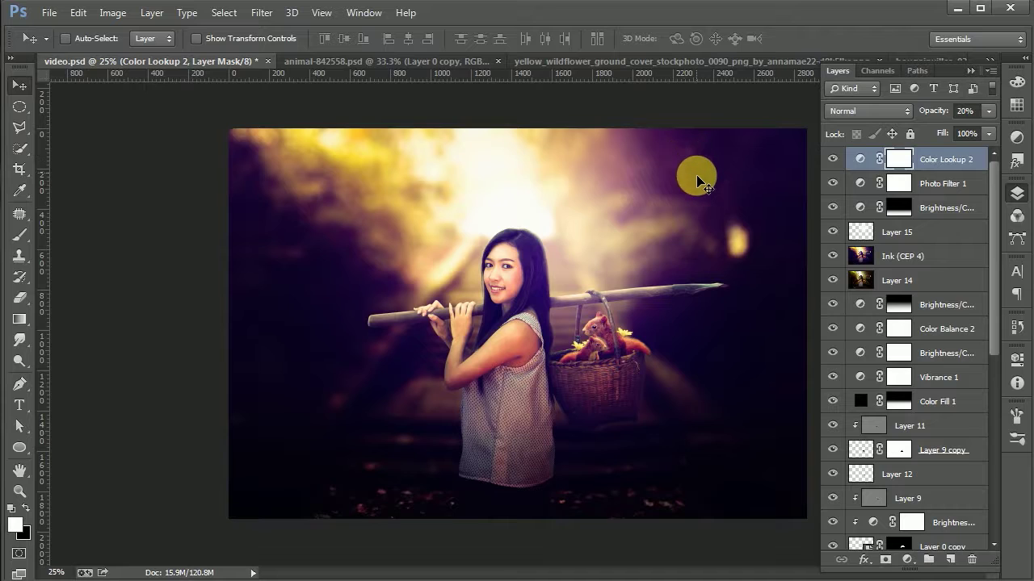
pyautogui.hotkey('ctrl', 's')
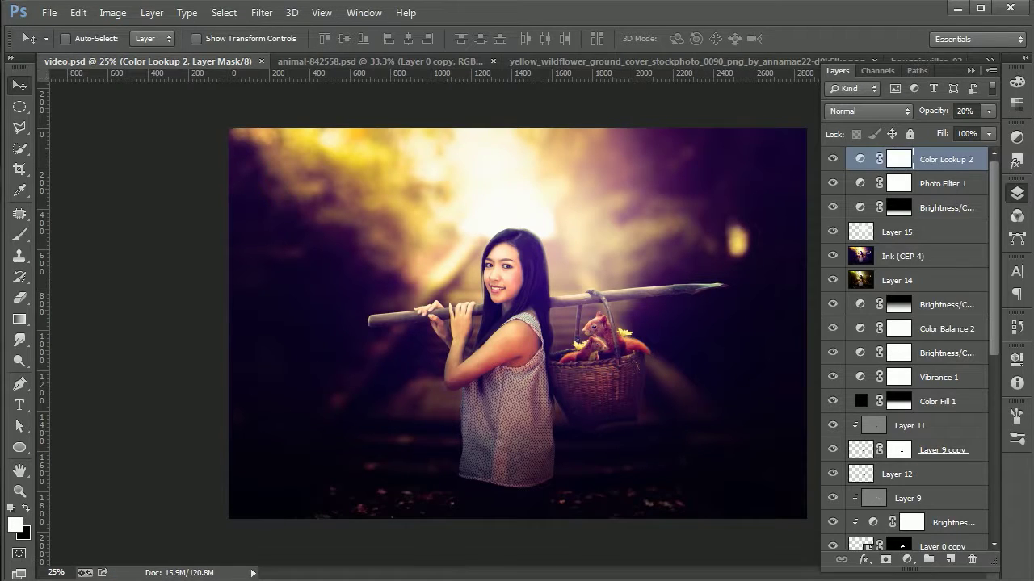
pyautogui.click(950, 559)
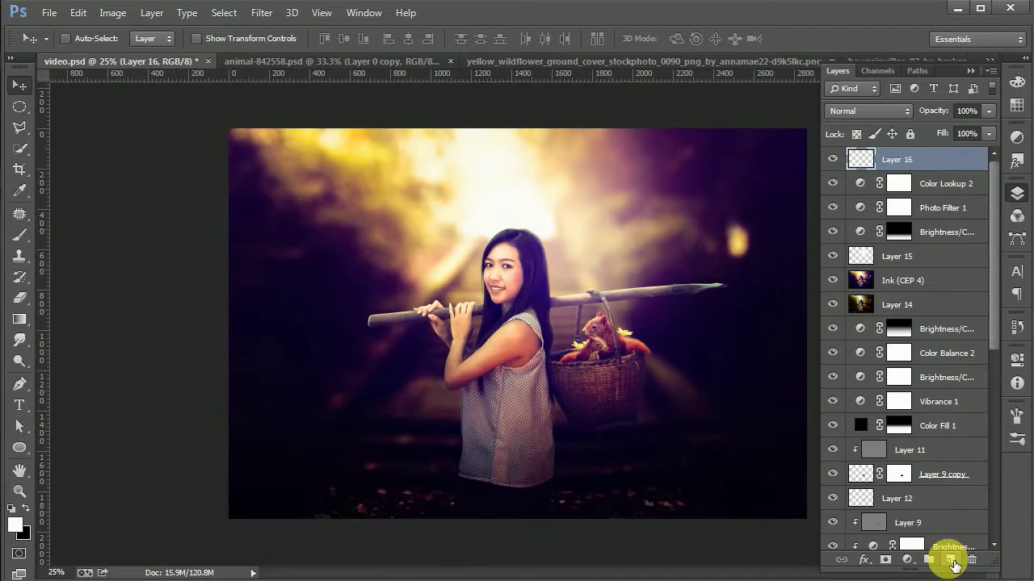
# - Fill Layer 16 with black and apply Add Noise
pyautogui.hotkey('alt', 'BackSpace')
pyautogui.hotkey('ctrl', 'BackSpace')
pyautogui.click(262, 13)
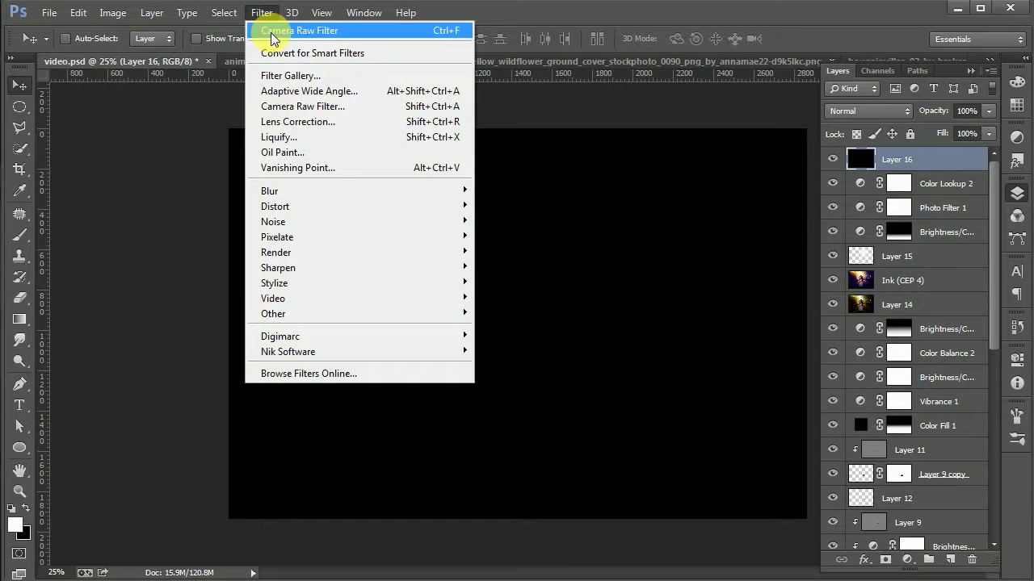
pyautogui.click(556, 221)
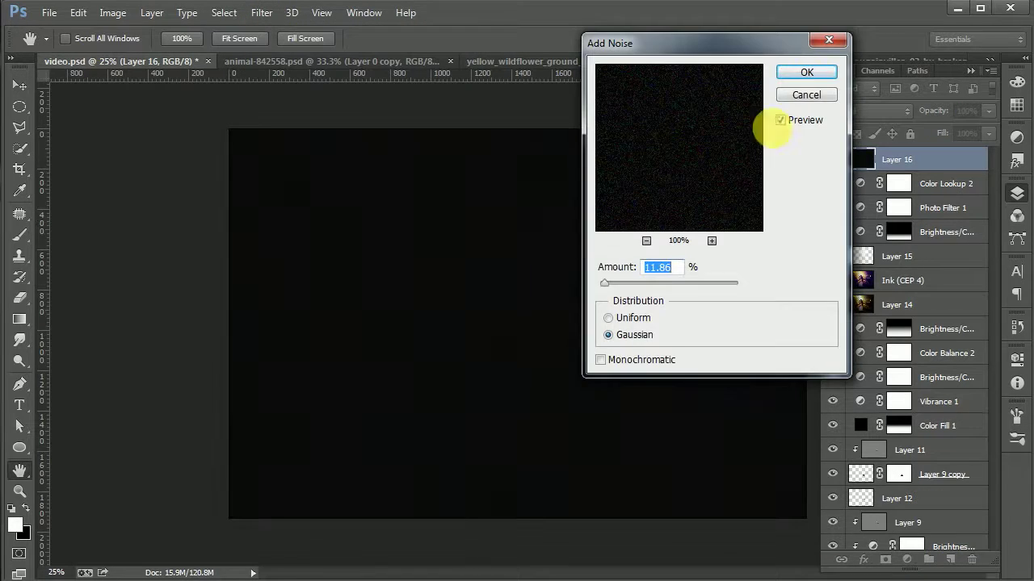
pyautogui.click(807, 73)
# - Apply a Gaussian Blur to the noise on Layer 16
pyautogui.click(262, 12)
pyautogui.click(560, 238)
pyautogui.moveTo(916, 101); pyautogui.dragTo(563, 178)
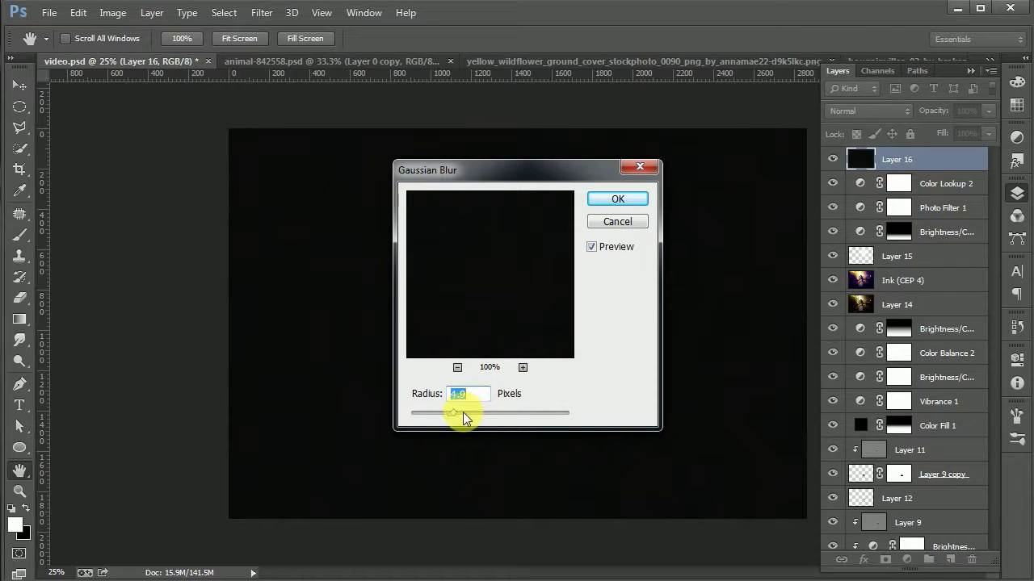
pyautogui.press('Return')
# - Apply a Threshold at level 18 to turn the noise into white star specks
pyautogui.click(113, 12)
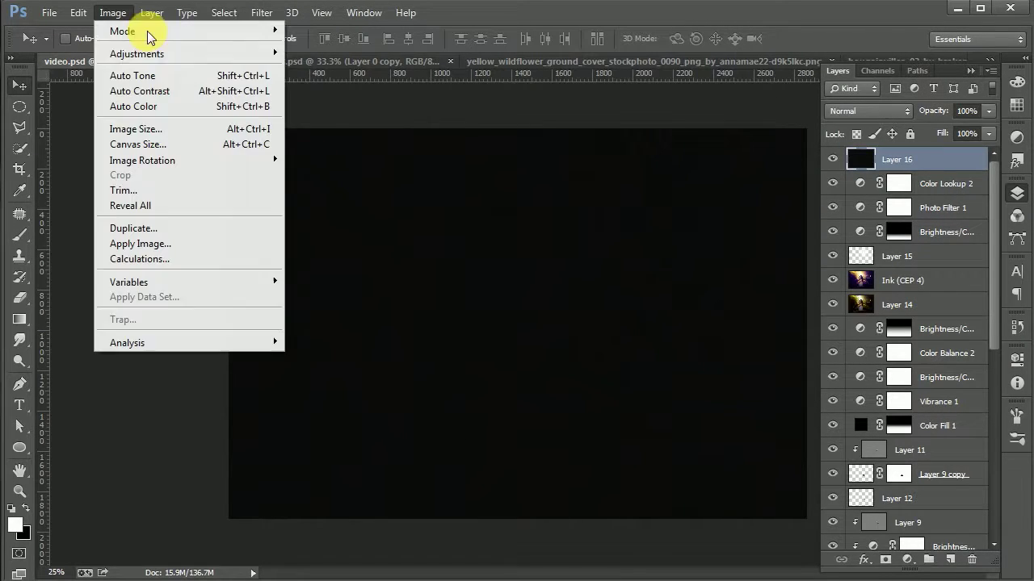
pyautogui.moveTo(137, 54)
pyautogui.click(367, 265)
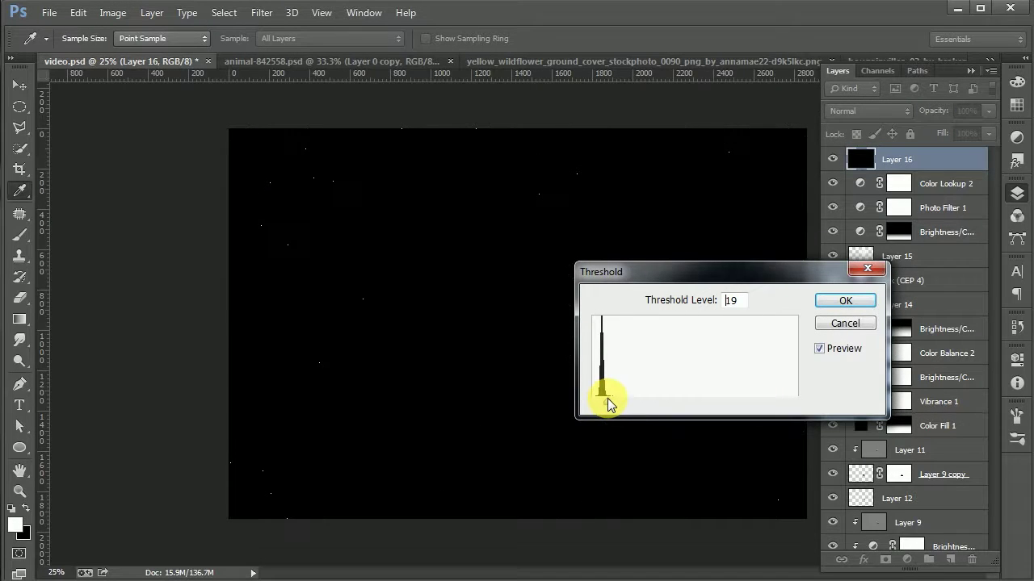
pyautogui.moveTo(608, 404); pyautogui.dragTo(610, 404)
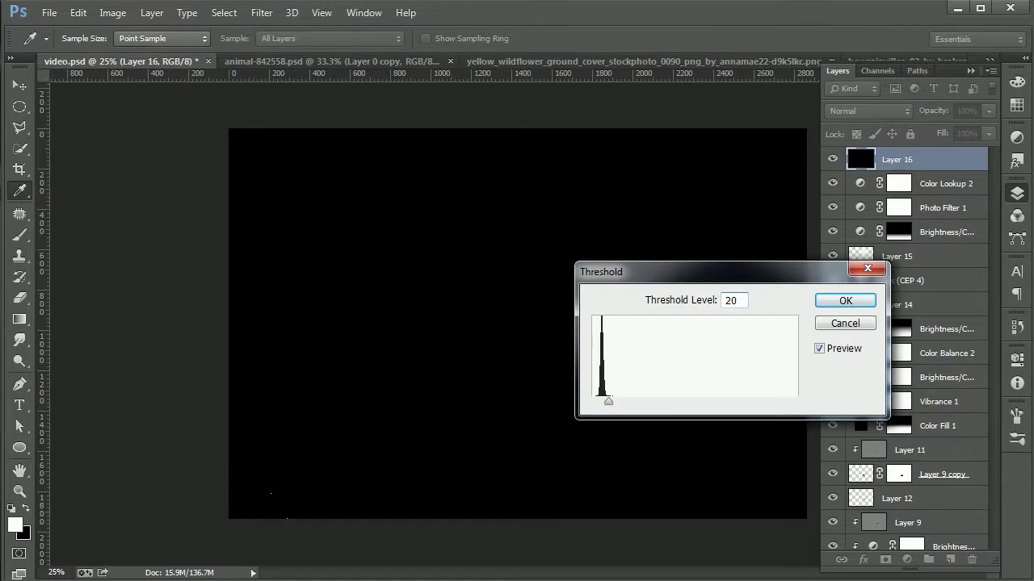
pyautogui.write('18')
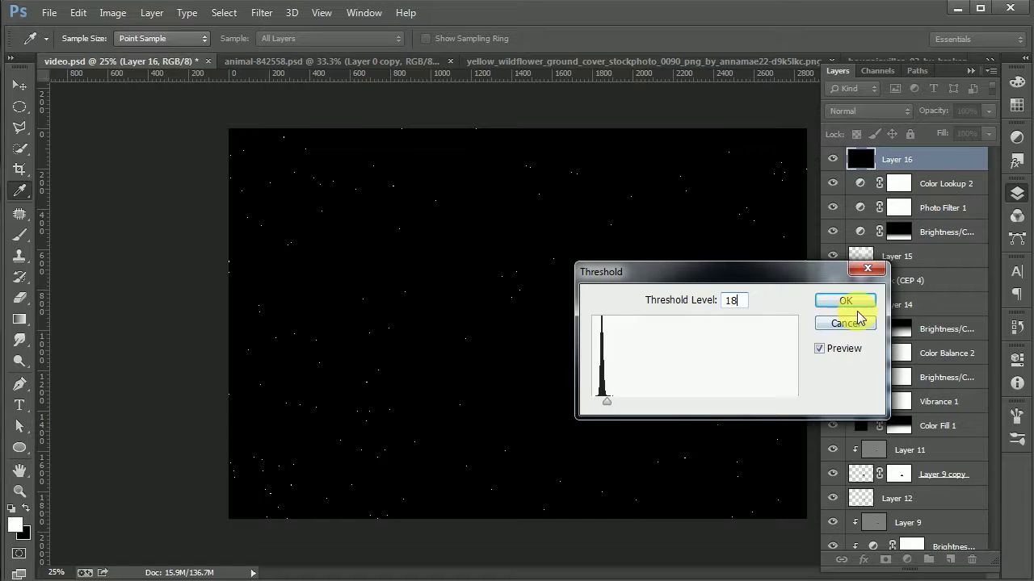
pyautogui.click(845, 301)
pyautogui.press('v')
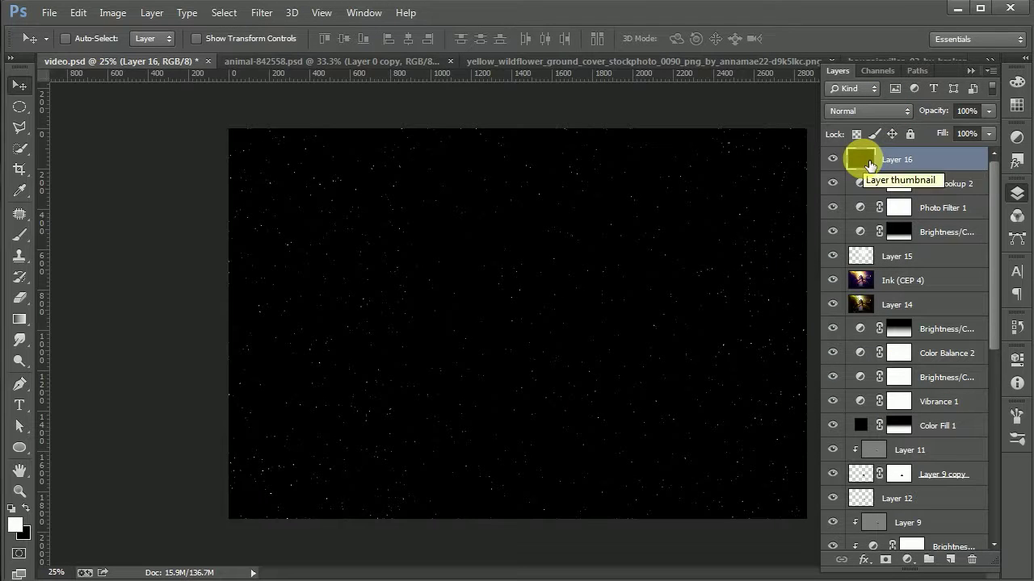
# - Undo the threshold and reapply it at level 19
pyautogui.doubleClick(869, 164)
pyautogui.press('Return')
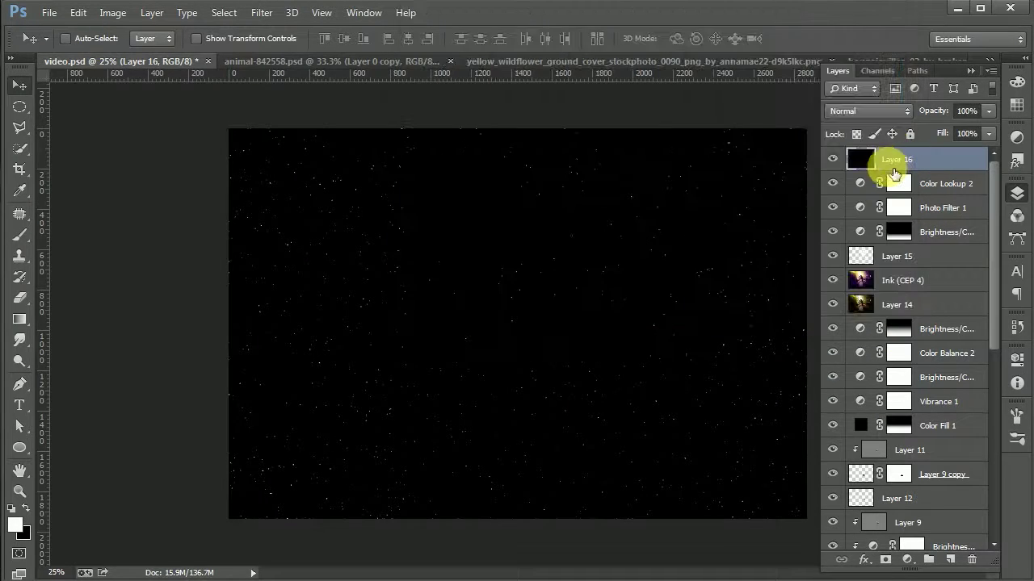
pyautogui.click(112, 12)
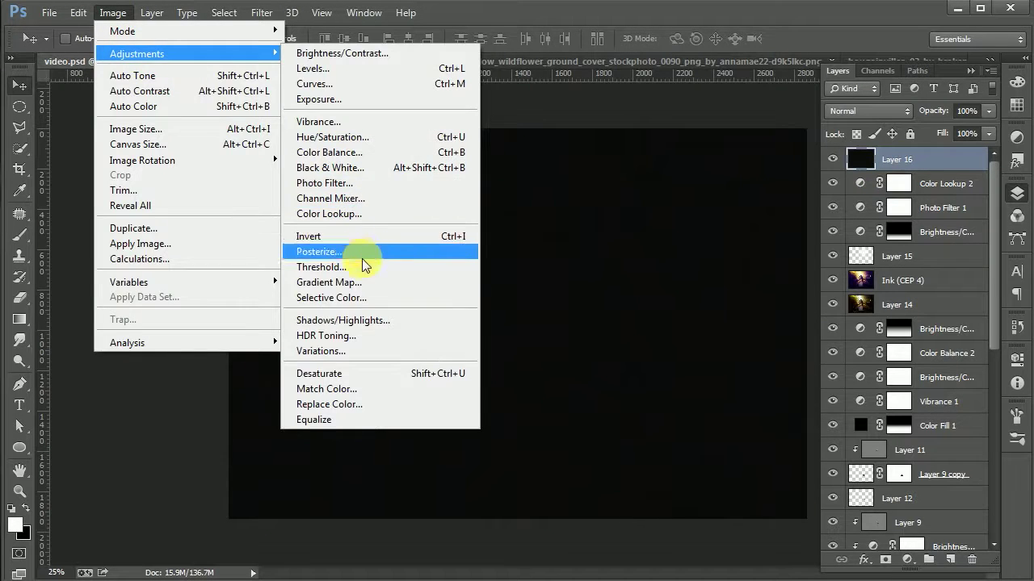
pyautogui.click(355, 267)
pyautogui.write('19')
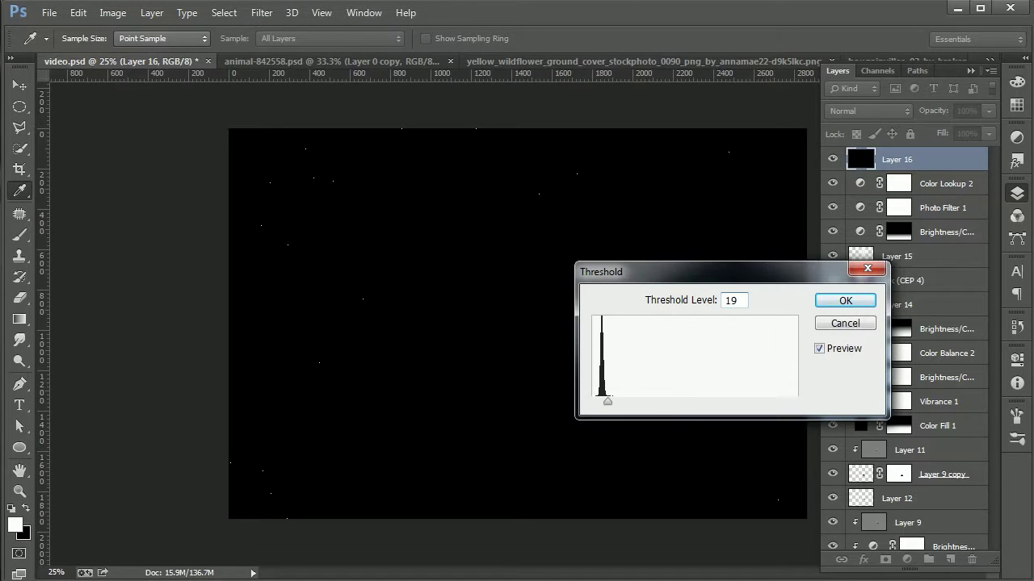
pyautogui.click(845, 300)
# - Set Layer 16 to Screen, save, and duplicate it as a 32% opacity copy
pyautogui.click(869, 112)
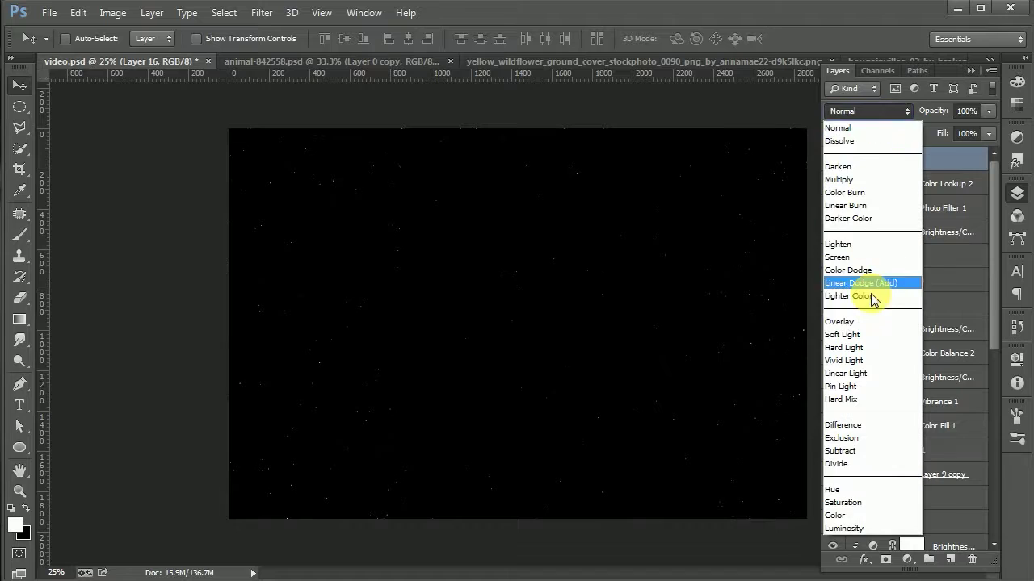
pyautogui.click(859, 252)
pyautogui.hotkey('ctrl', 's')
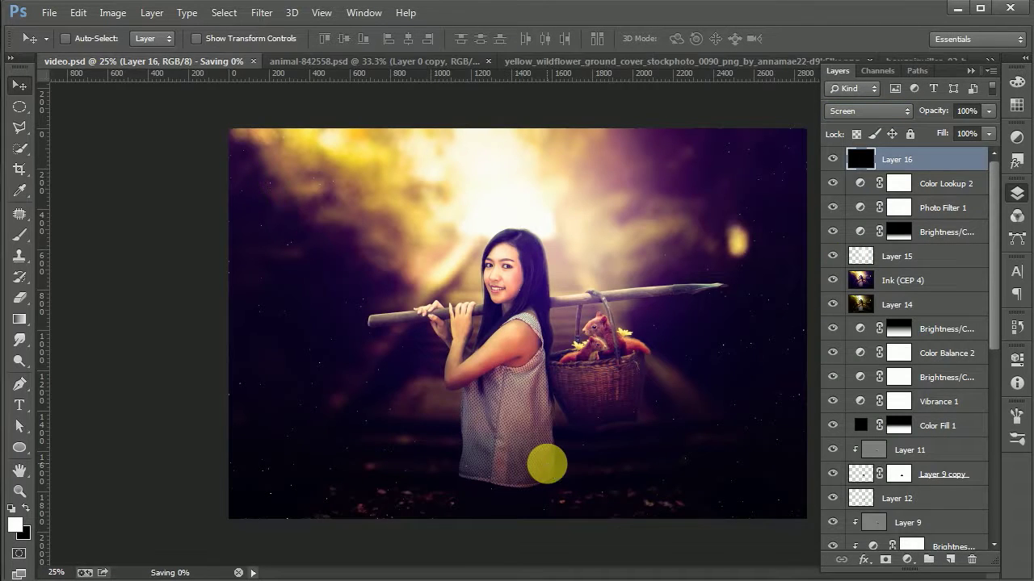
pyautogui.hotkey('ctrl', 'j')
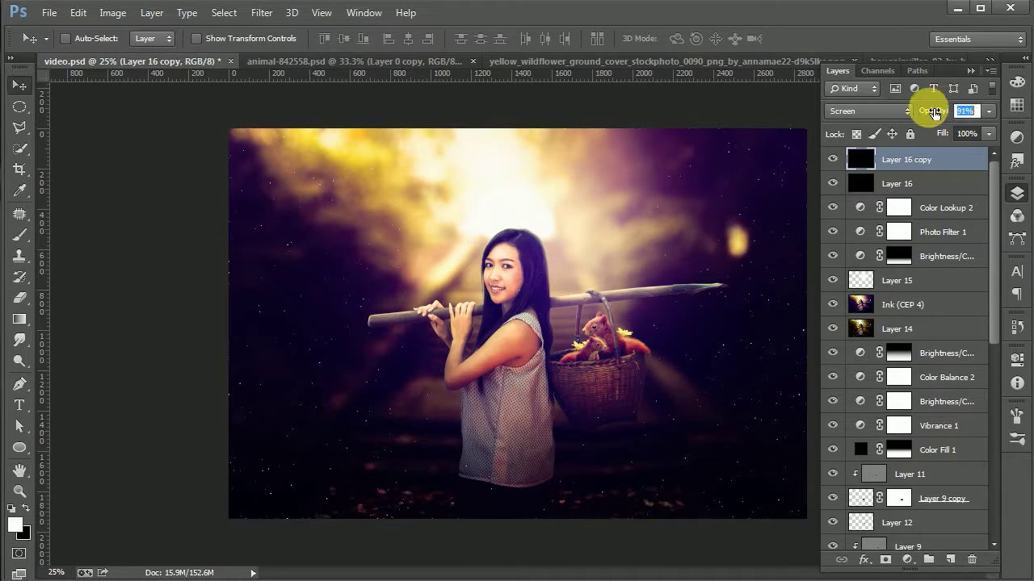
pyautogui.moveTo(928, 111); pyautogui.dragTo(883, 114)
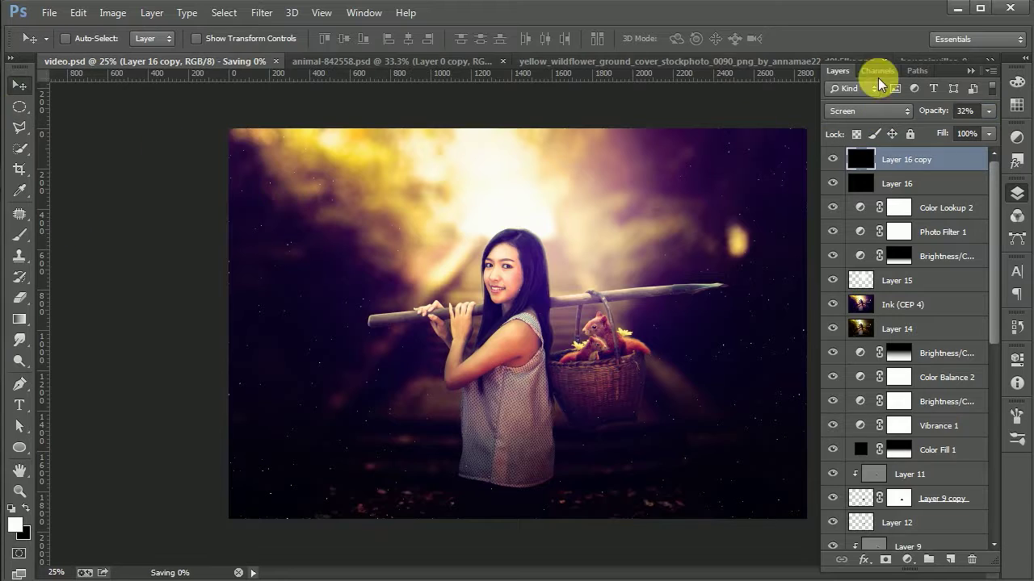
pyautogui.click(969, 70)
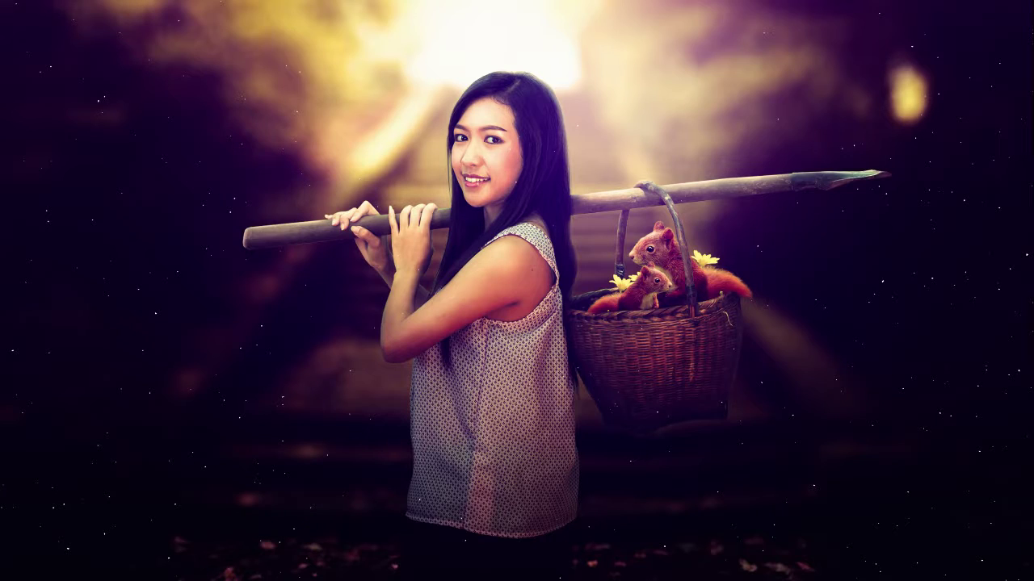